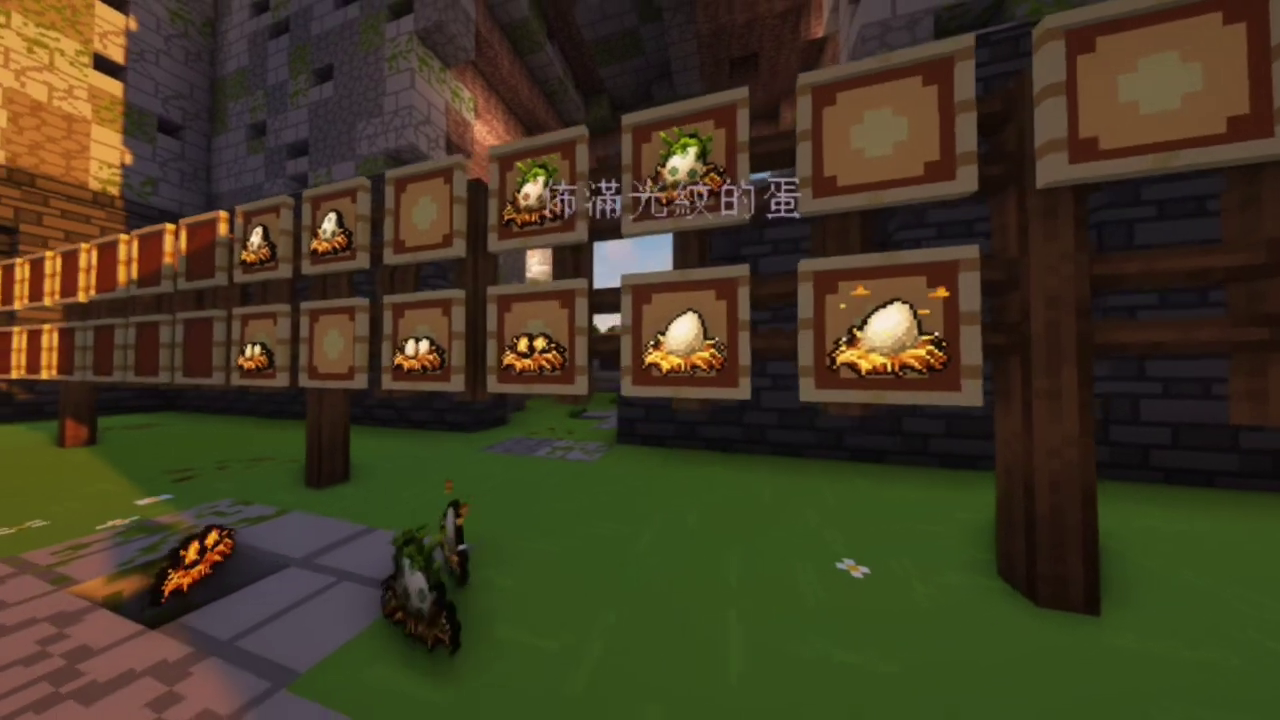
pyautogui.scroll(-1, 640, 360)
pyautogui.press('w')
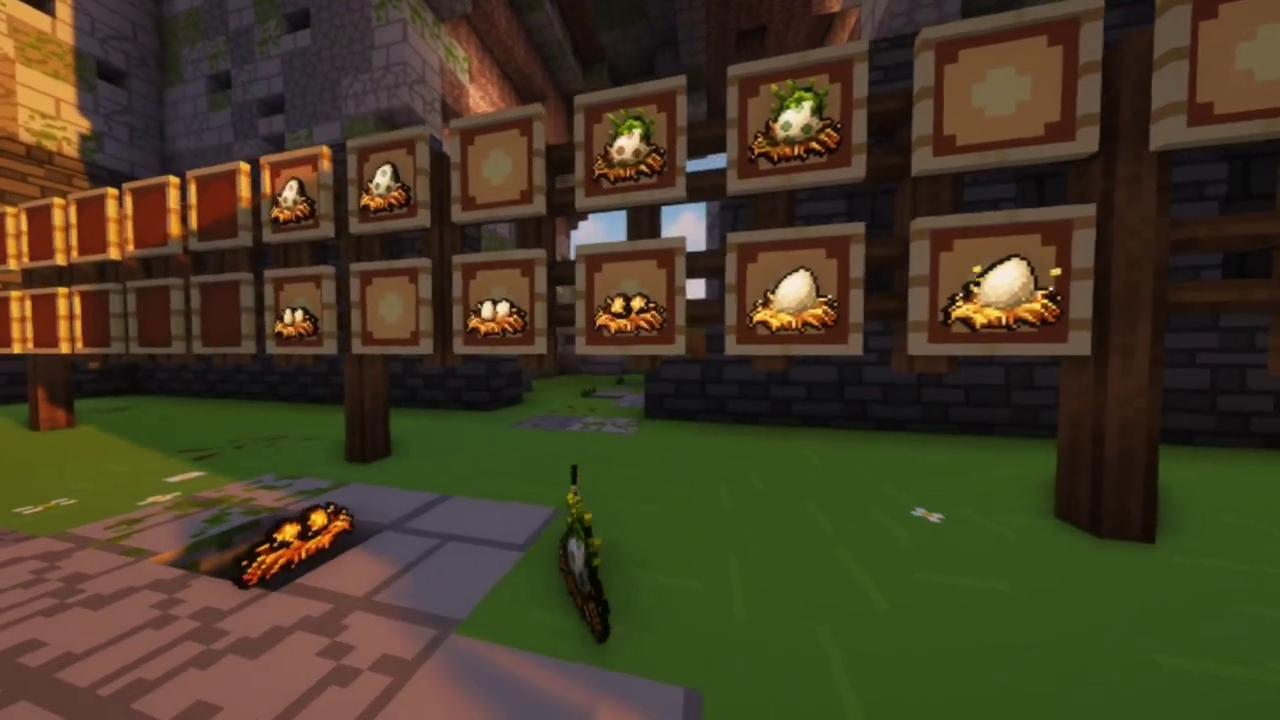
pyautogui.press('w')
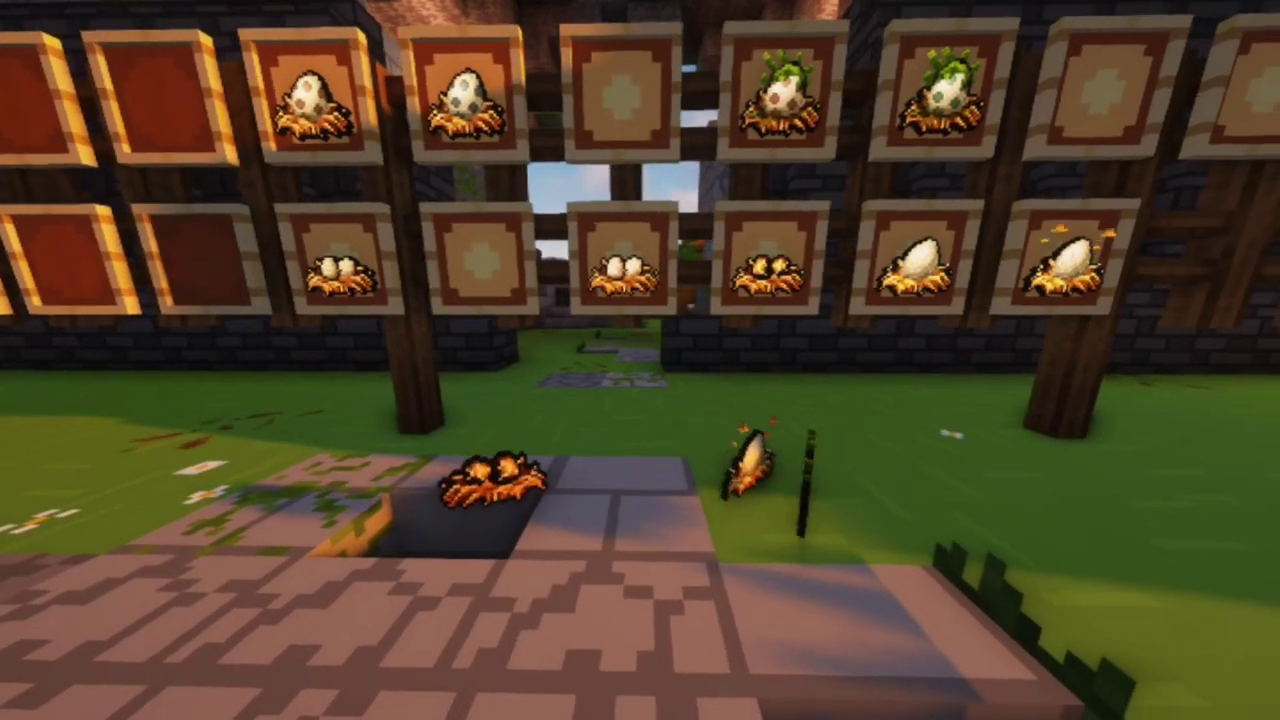
pyautogui.scroll(-1, 640, 360)
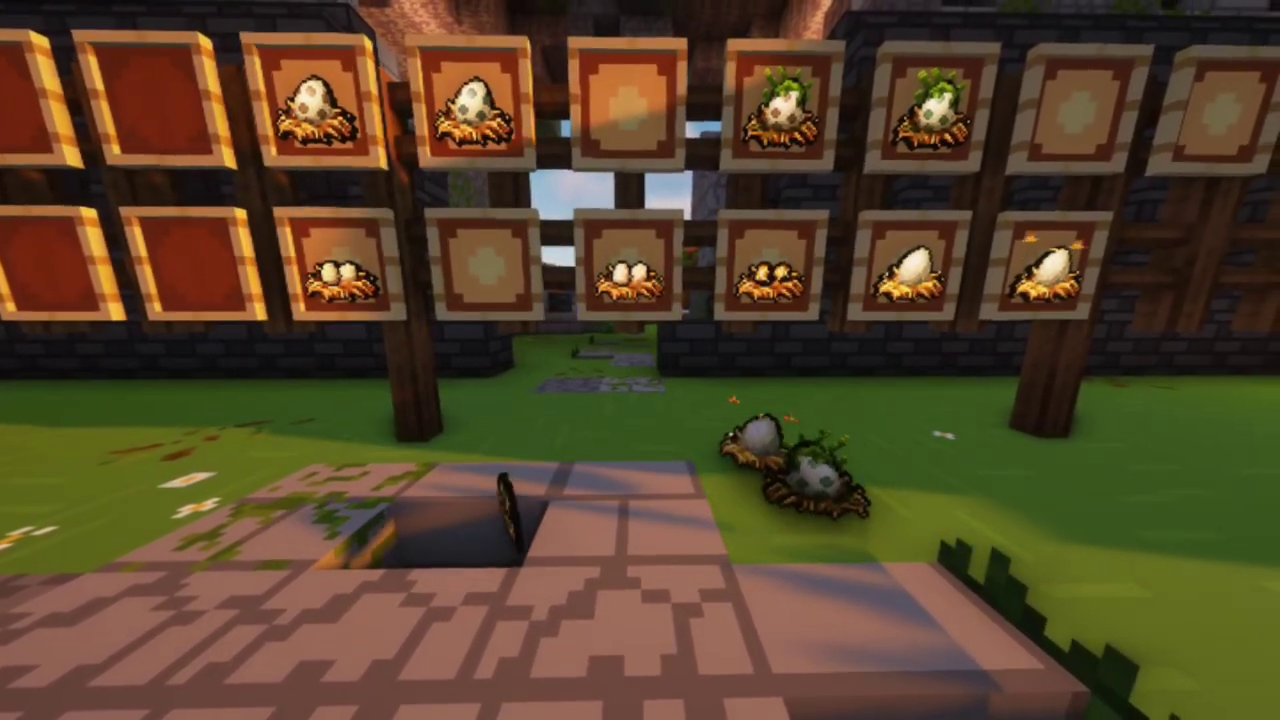
pyautogui.scroll(-2, 640, 360)
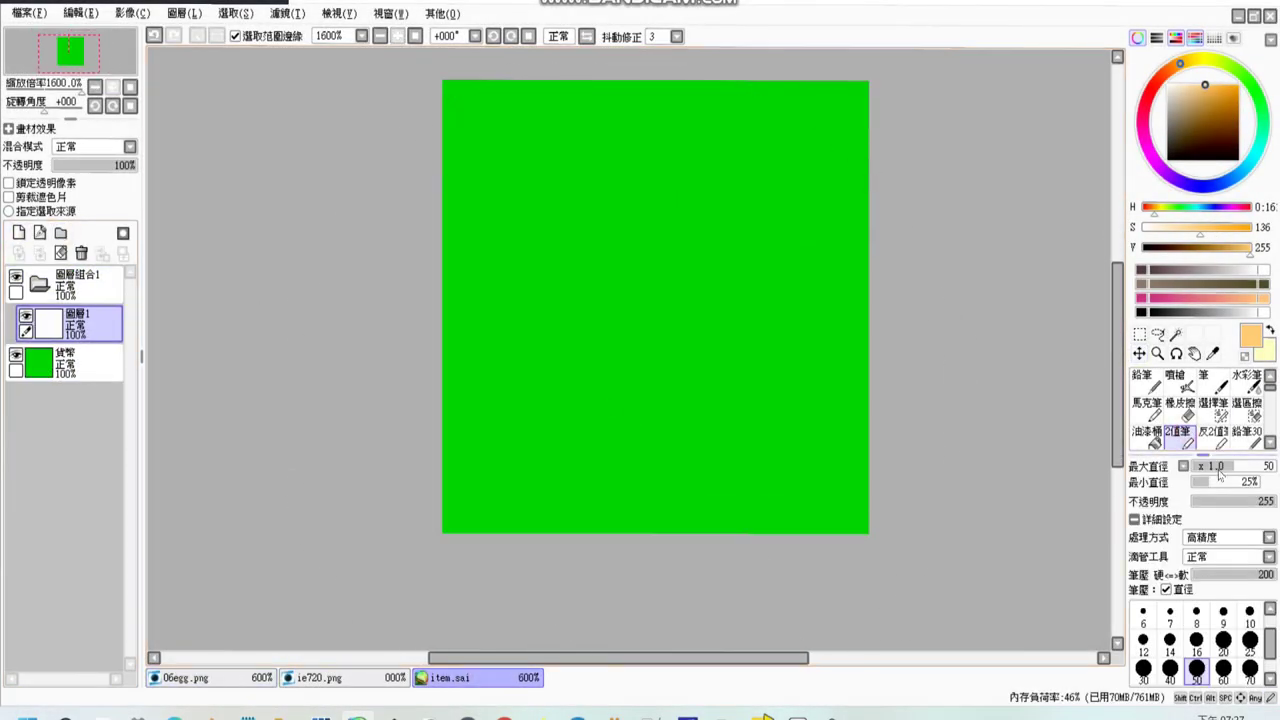
# Paint a light orange, spiky nest silhouette across the lower half of the canvas with the binary pen at size 1.
pyautogui.moveTo(1219, 475); pyautogui.dragTo(1192, 466)
pyautogui.moveTo(500, 408)
pyautogui.mouseDown()
pyautogui.moveTo(545, 440)
pyautogui.moveTo(590, 360)
pyautogui.moveTo(660, 300)
pyautogui.moveTo(772, 390)
pyautogui.moveTo(775, 440)
pyautogui.moveTo(628, 498)
pyautogui.mouseUp()
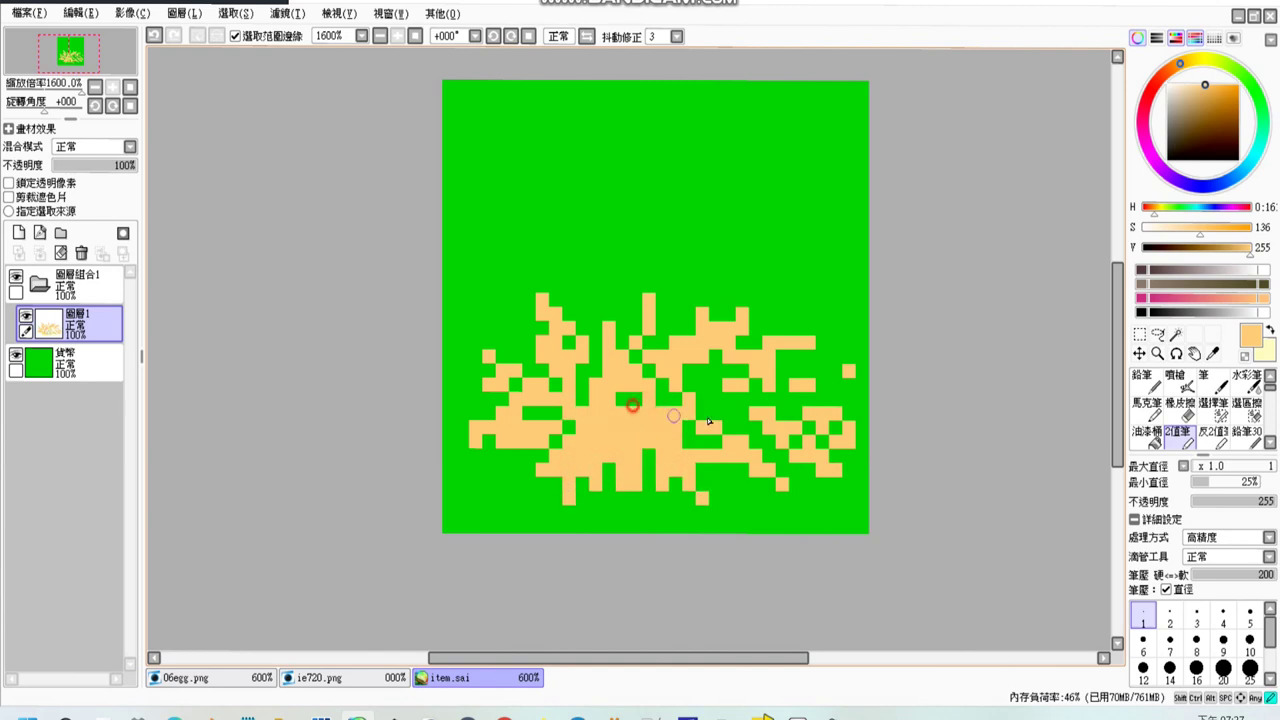
pyautogui.moveTo(632, 405); pyautogui.dragTo(706, 394)
pyautogui.hotkey('ctrl', 'Tab')
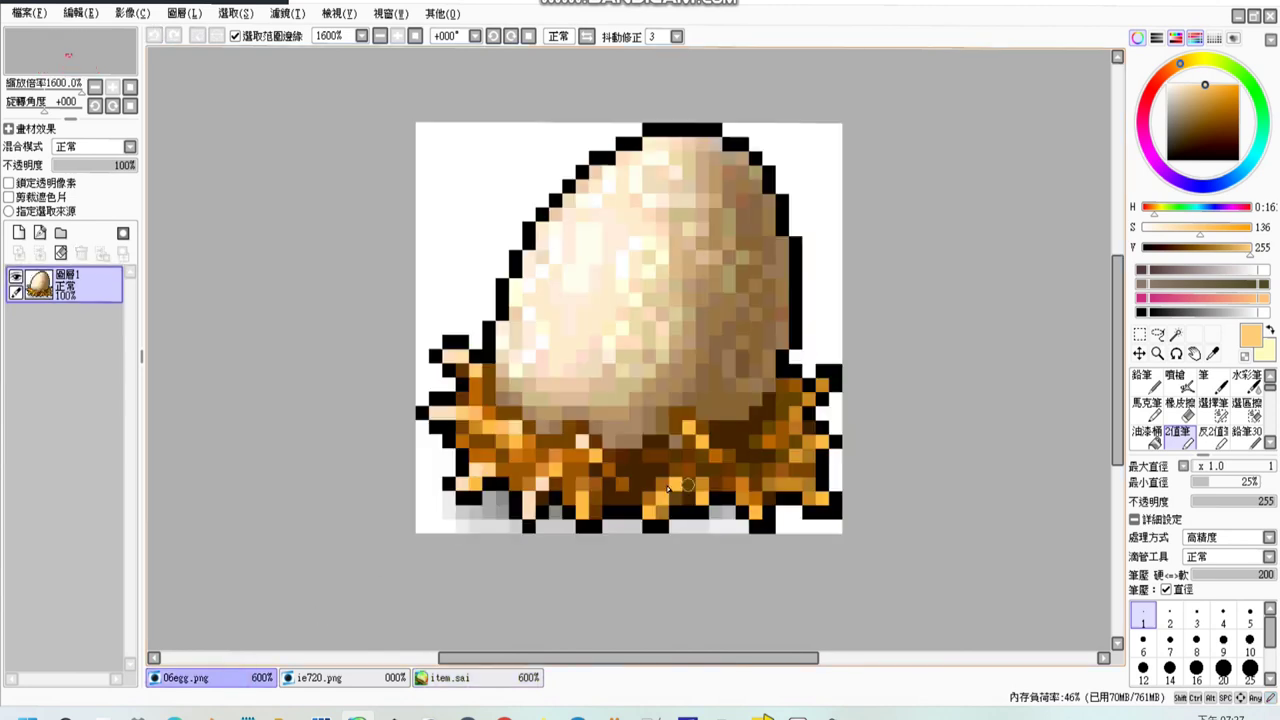
pyautogui.hotkey('ctrl', 'Tab')
# Turn the duplicate of the nest silhouette beneath the original solid black with a colour adjustment filter.
pyautogui.press('m')
pyautogui.moveTo(440, 236); pyautogui.dragTo(880, 545)
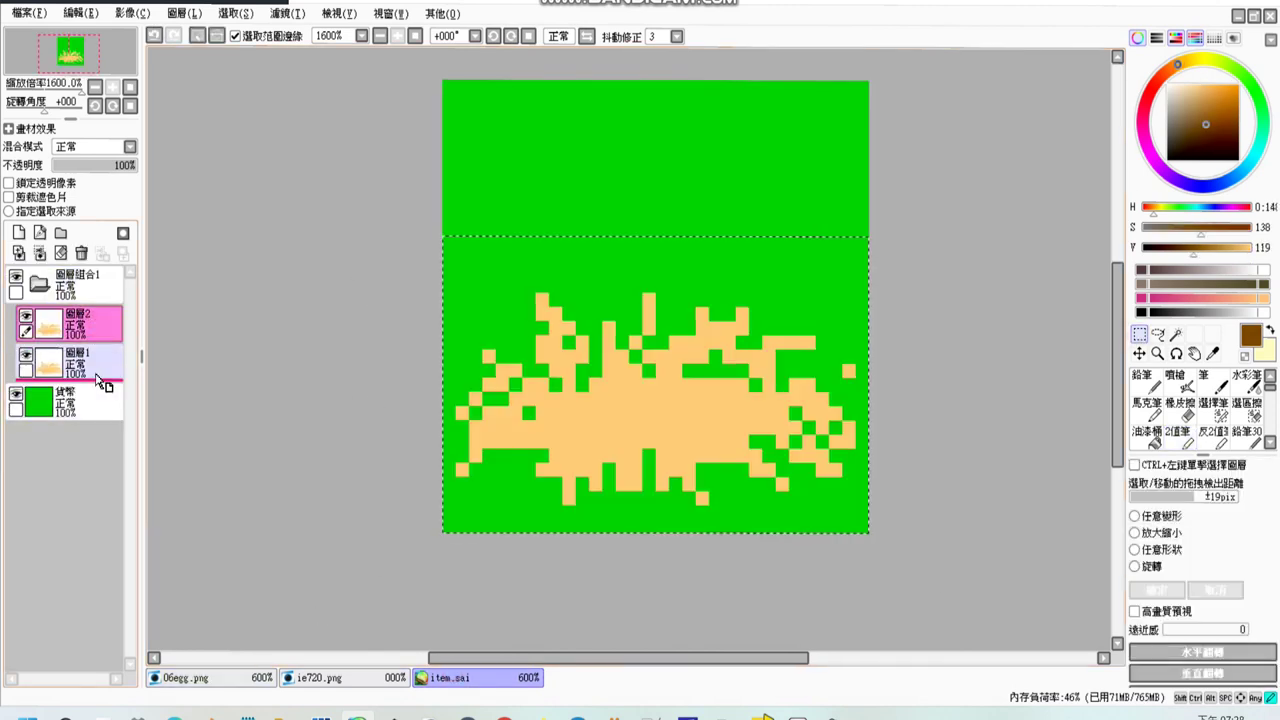
pyautogui.click(287, 13)
pyautogui.click(330, 58)
pyautogui.press('Return')
pyautogui.hotkey('ctrl', 'd')
# Build a black outline around the nest from shifted copies of the black silhouette and merge them into one layer.
pyautogui.hotkey('ctrl', 'c')
pyautogui.hotkey('ctrl', 'v')
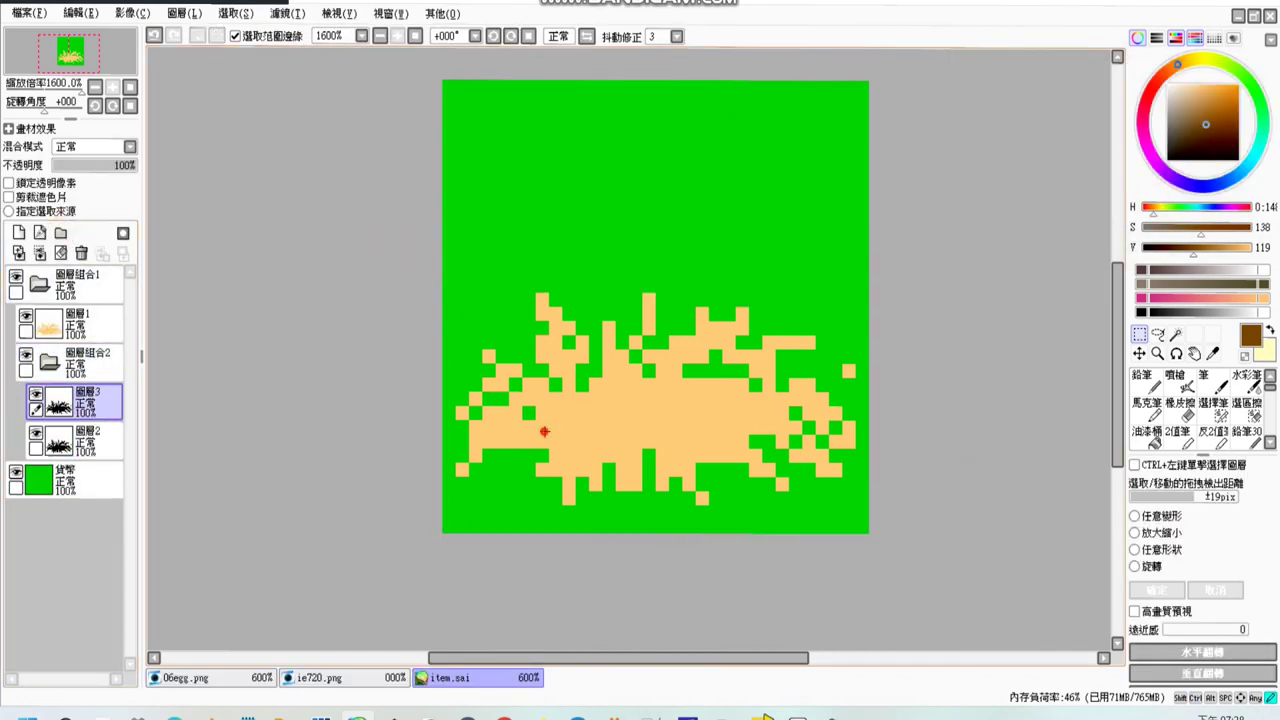
pyautogui.moveTo(545, 453); pyautogui.dragTo(617, 417)
pyautogui.hotkey('ctrl', 'e')
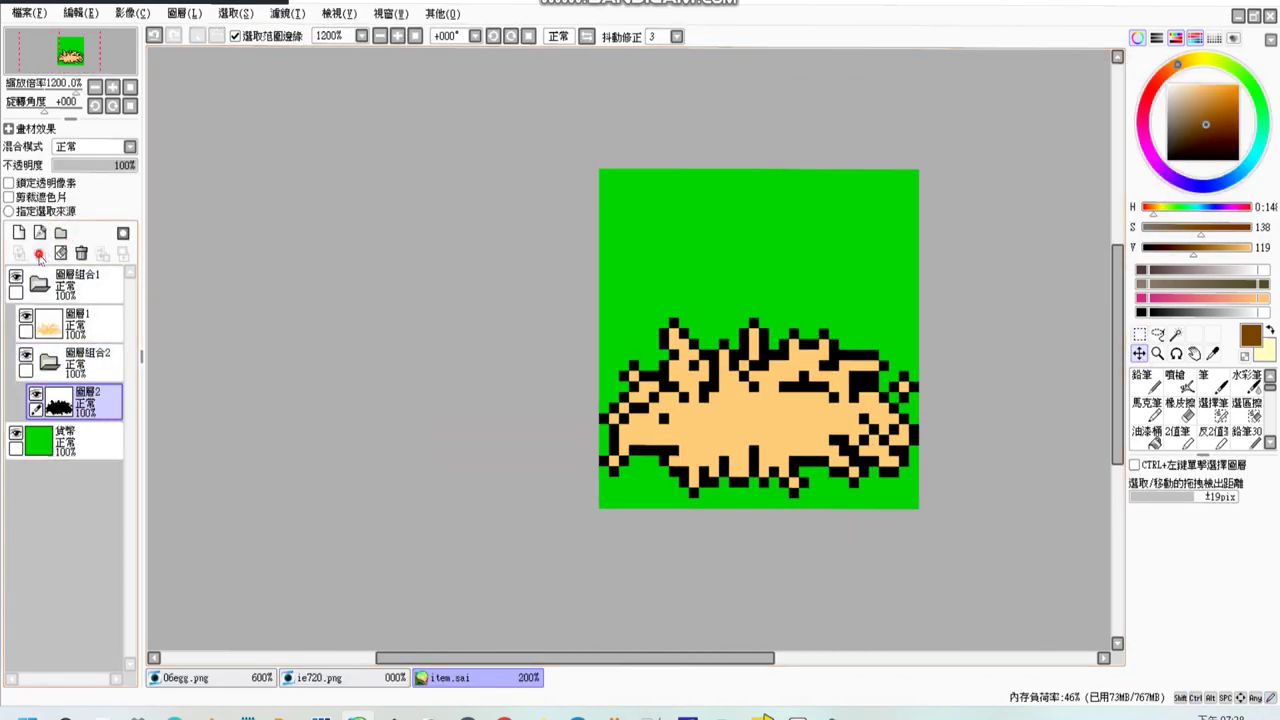
# Shade the whole nest dark brown on a clipped layer in 色彩增值 mode above the light orange base.
pyautogui.click(101, 327)
pyautogui.click(212, 677)
pyautogui.click(450, 677)
pyautogui.press('n')
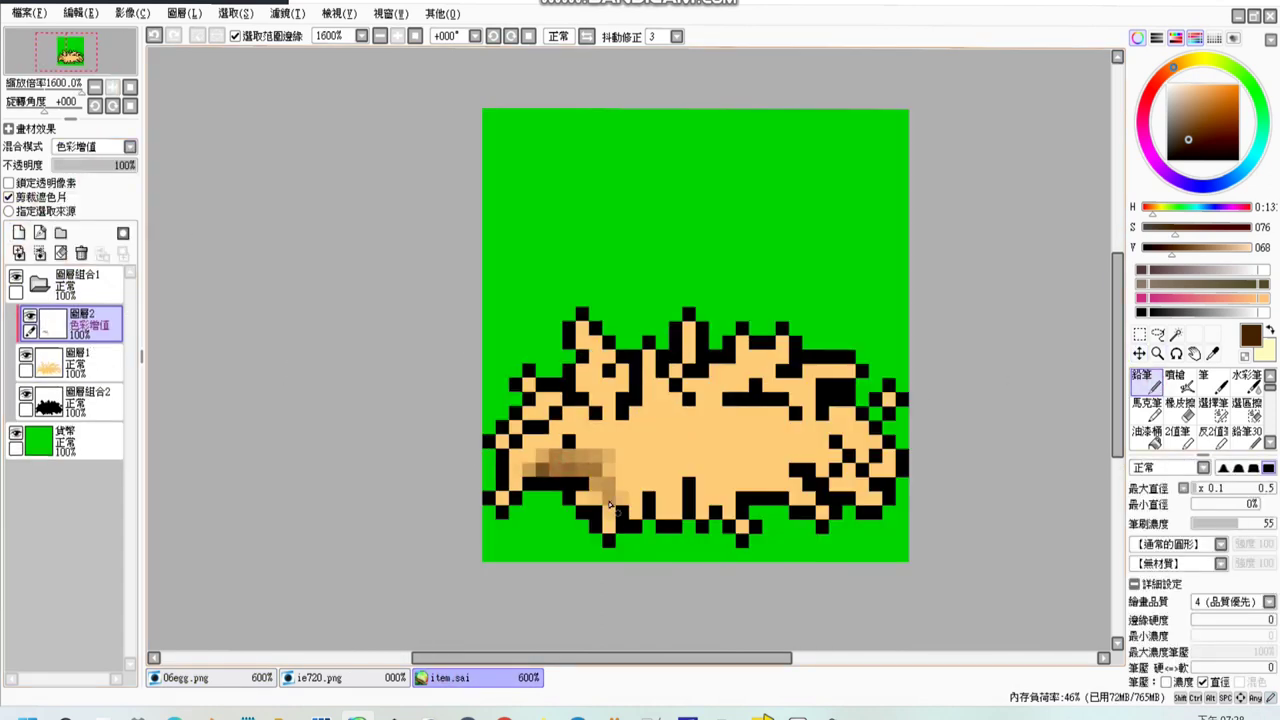
pyautogui.press('v')
pyautogui.moveTo(647, 478)
pyautogui.mouseDown()
pyautogui.moveTo(671, 400)
pyautogui.moveTo(540, 470)
pyautogui.mouseUp()
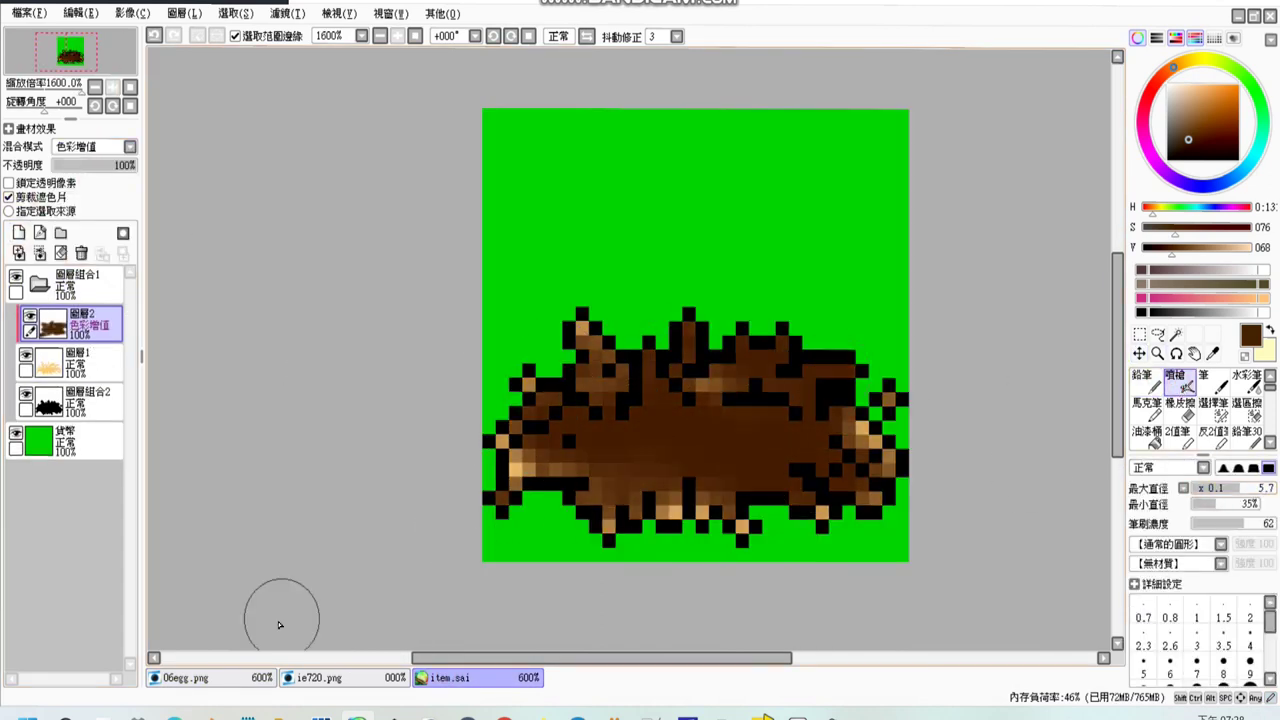
pyautogui.hotkey('ctrl', 'Tab')
pyautogui.keyDown('alt'); pyautogui.click(634, 468); pyautogui.keyUp('alt')
pyautogui.hotkey('ctrl', 'Tab')
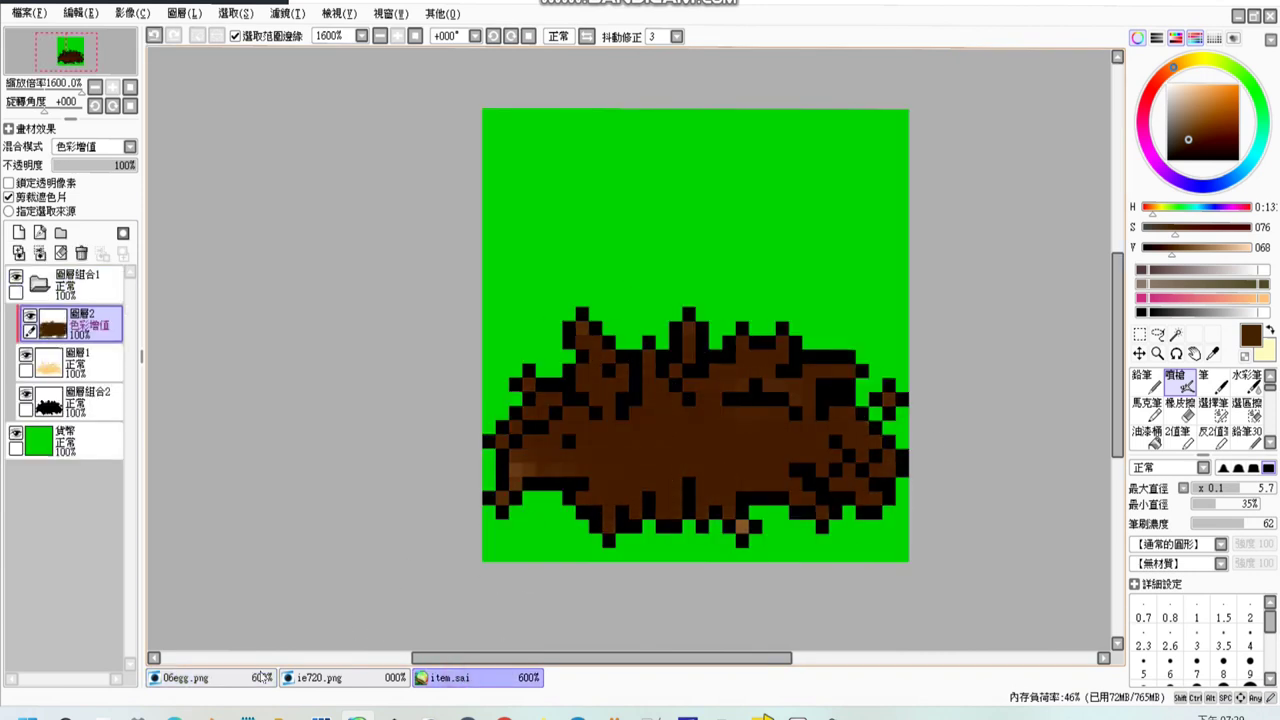
# Paint orange straw strands across the nest on a new clipped 發光 layer, using a colour sampled from 06egg.png.
pyautogui.hotkey('ctrl', 'Tab')
pyautogui.keyDown('alt'); pyautogui.click(647, 497); pyautogui.keyUp('alt')
pyautogui.hotkey('ctrl', 'Tab')
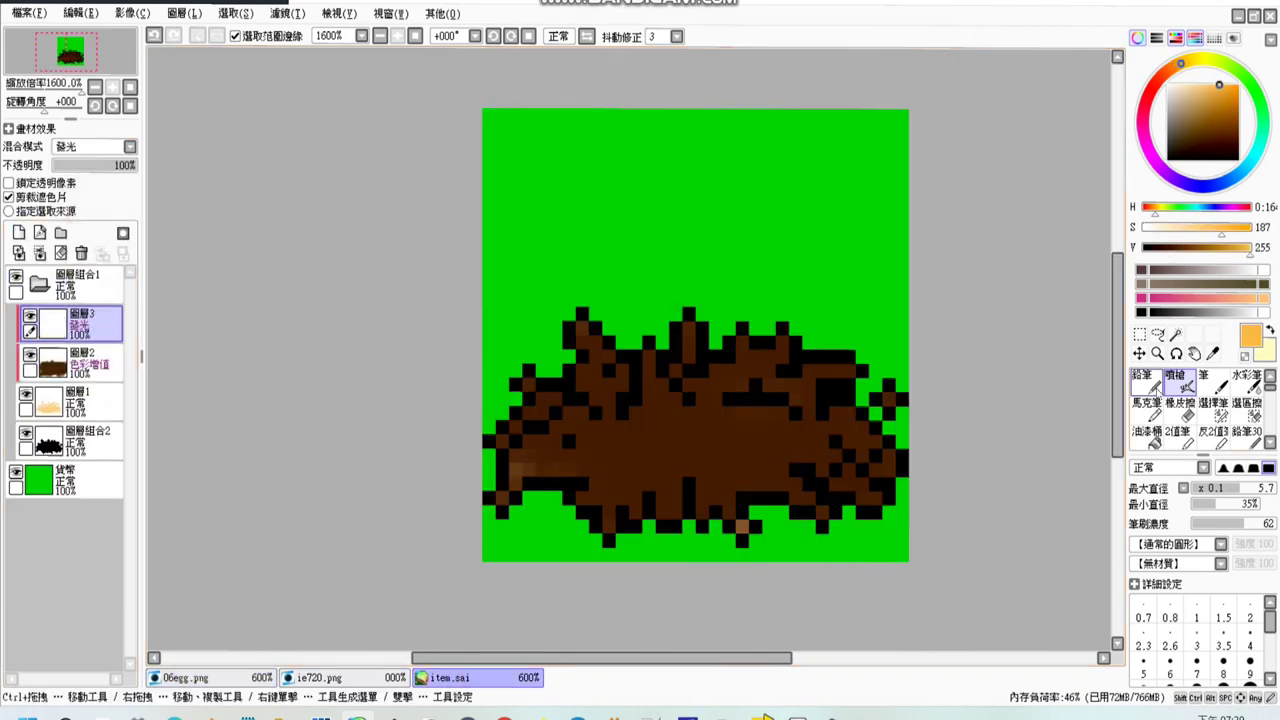
pyautogui.press('n')
pyautogui.moveTo(540, 472); pyautogui.dragTo(565, 473)
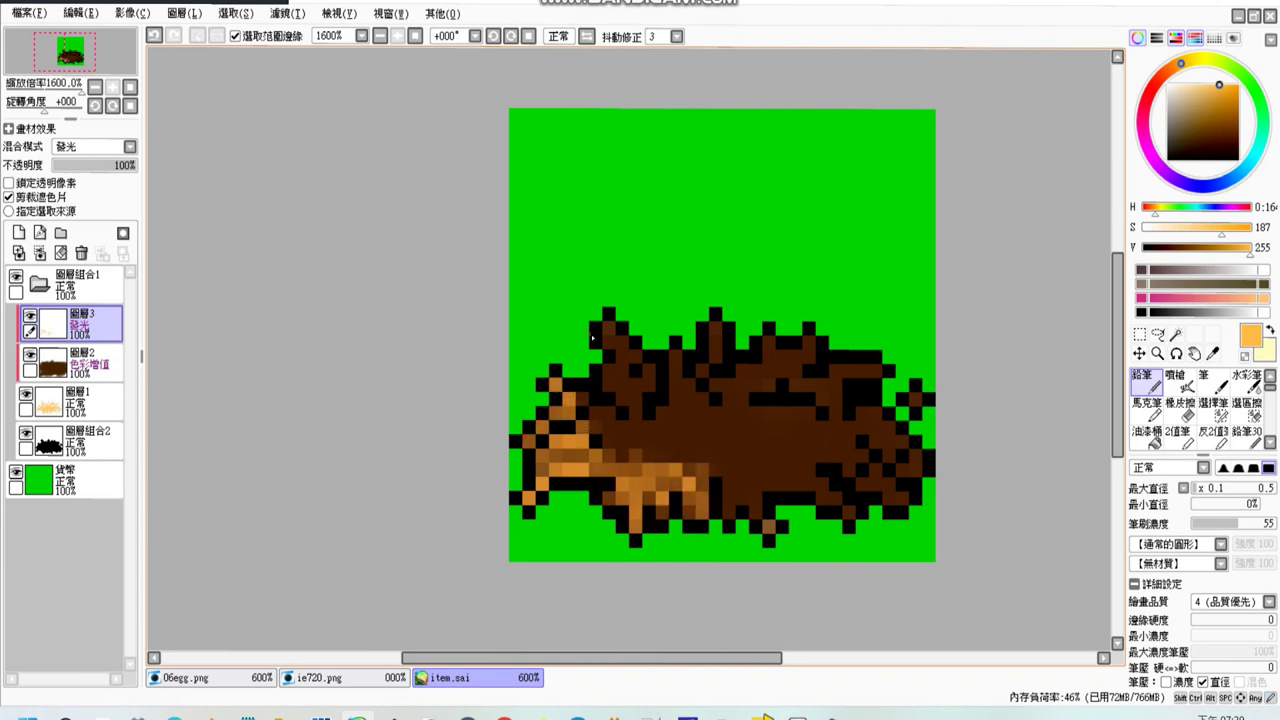
pyautogui.moveTo(688, 282); pyautogui.dragTo(688, 320)
pyautogui.click(700, 370)
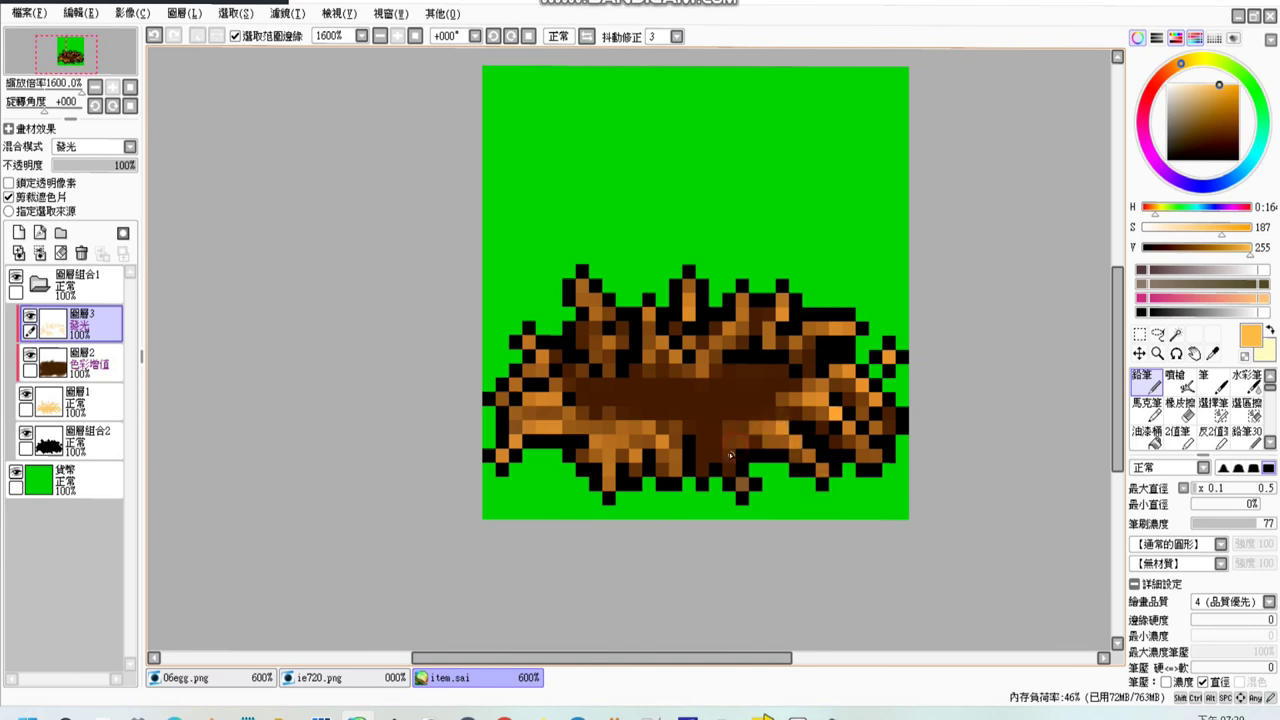
pyautogui.moveTo(619, 407); pyautogui.dragTo(694, 420)
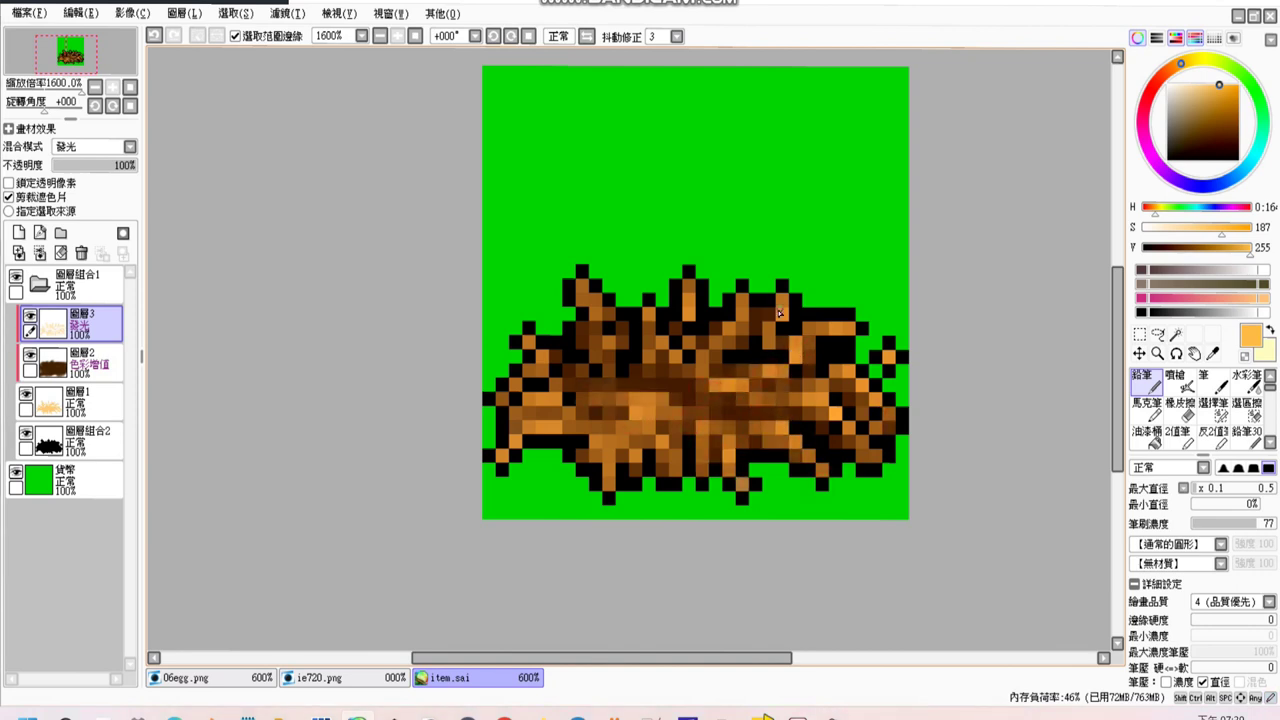
# Add pale peach highlights to individual straws on a second clipped layer in 發光 mode.
pyautogui.scroll(-3, 779, 313)
pyautogui.scroll(3, 737, 380)
pyautogui.press('ctrl')
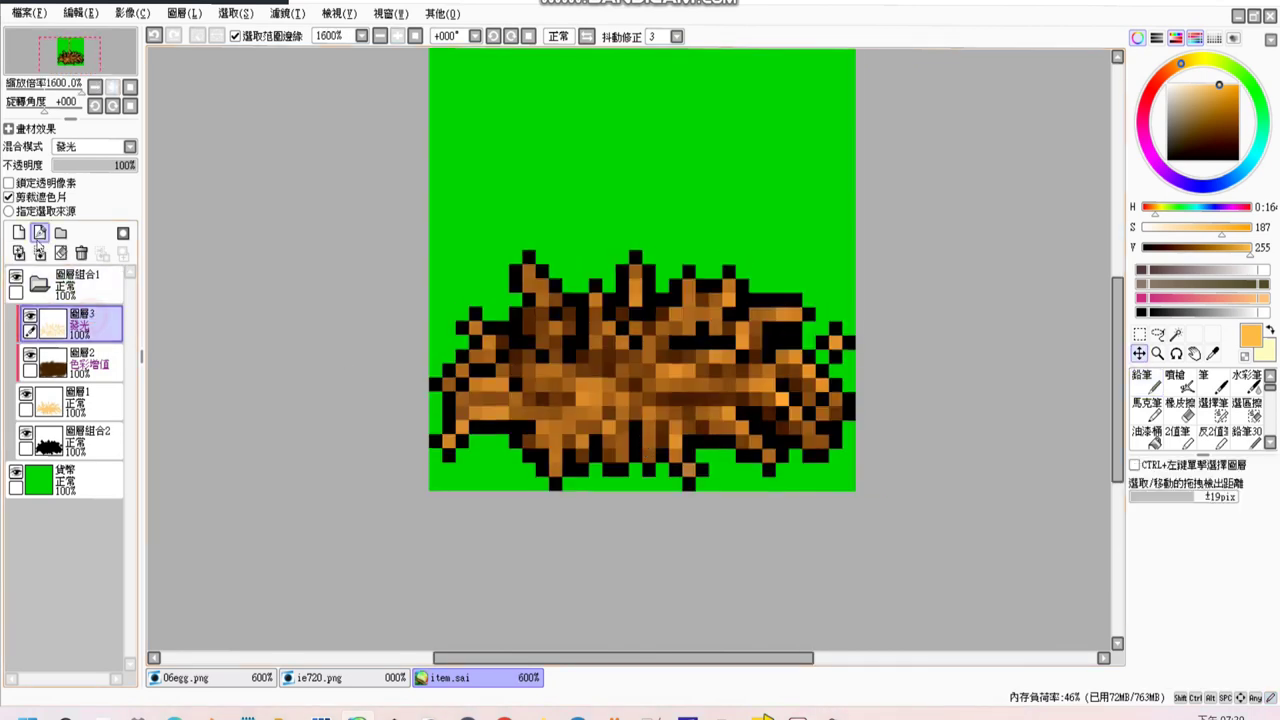
pyautogui.hotkey('ctrl', 'Tab')
pyautogui.hotkey('ctrl', 'Tab')
pyautogui.hotkey('ctrl', 'Tab')
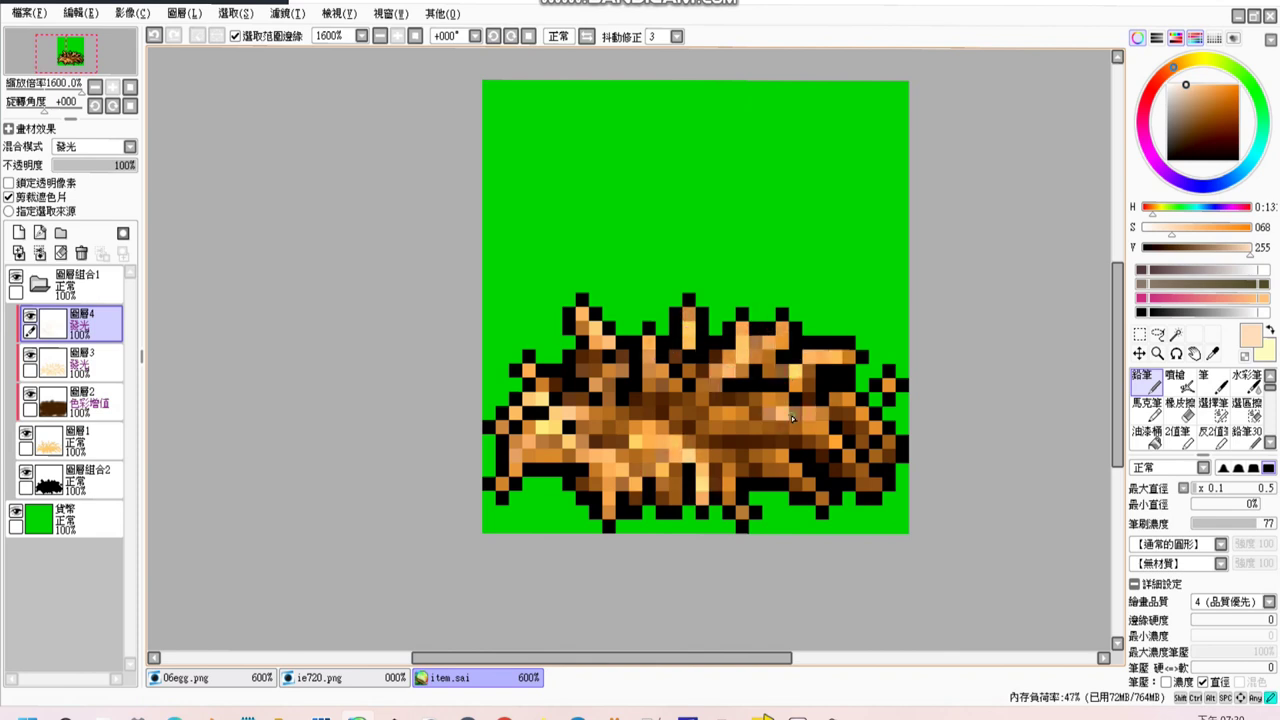
# Fill the black gaps between the straws with dark brown pixels on a new layer between the base colour and the outline.
pyautogui.click(18, 232)
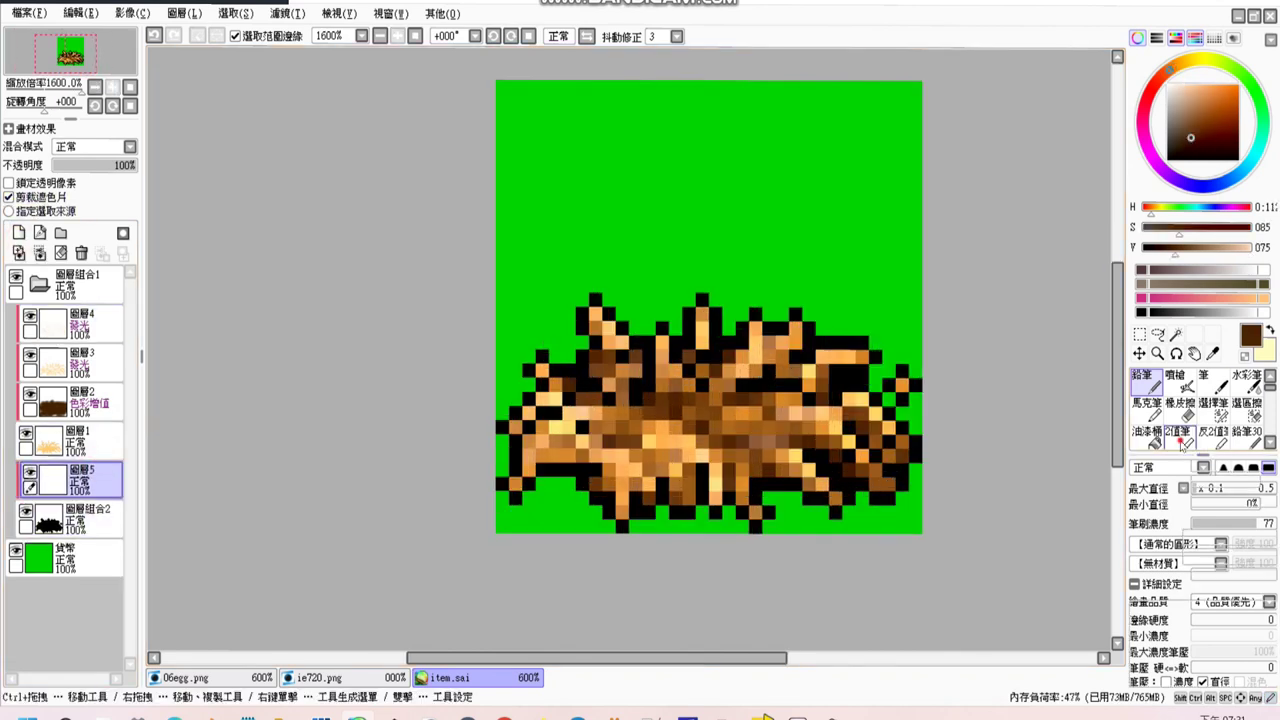
pyautogui.click(1177, 432)
pyautogui.keyDown('alt'); pyautogui.click(836, 452); pyautogui.keyUp('alt')
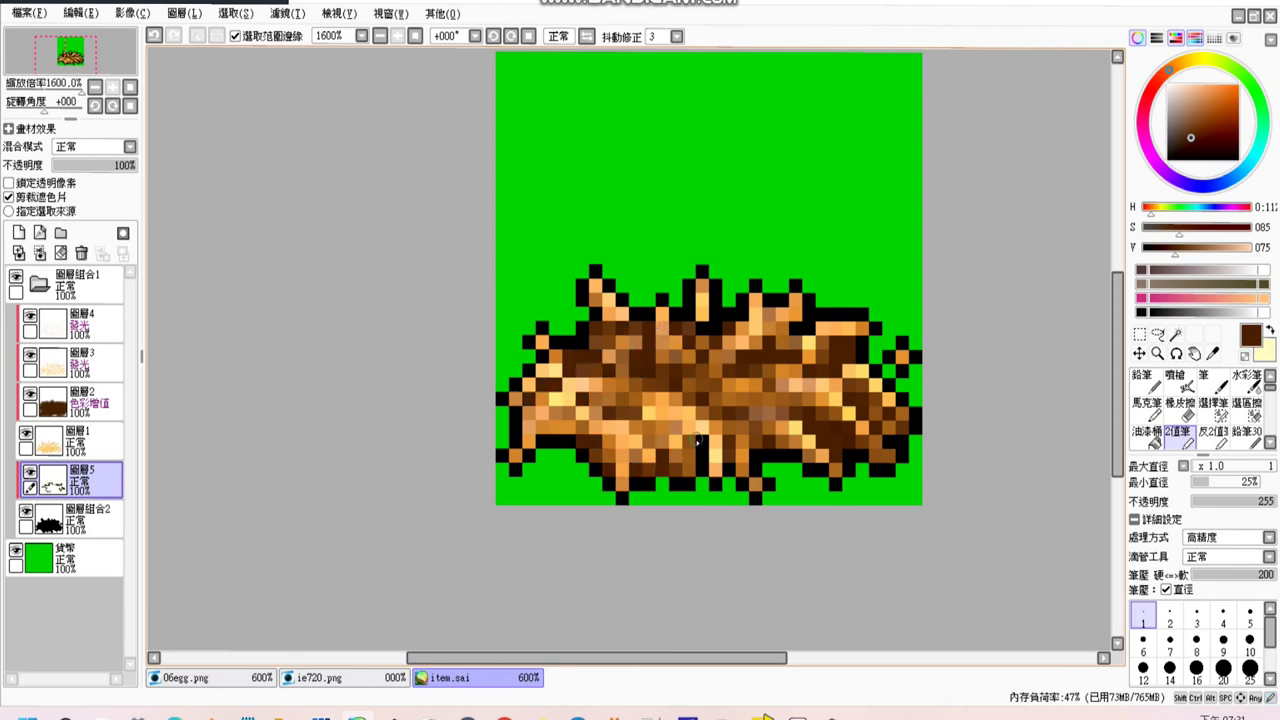
pyautogui.scroll(-3, 808, 337)
pyautogui.scroll(3, 613, 383)
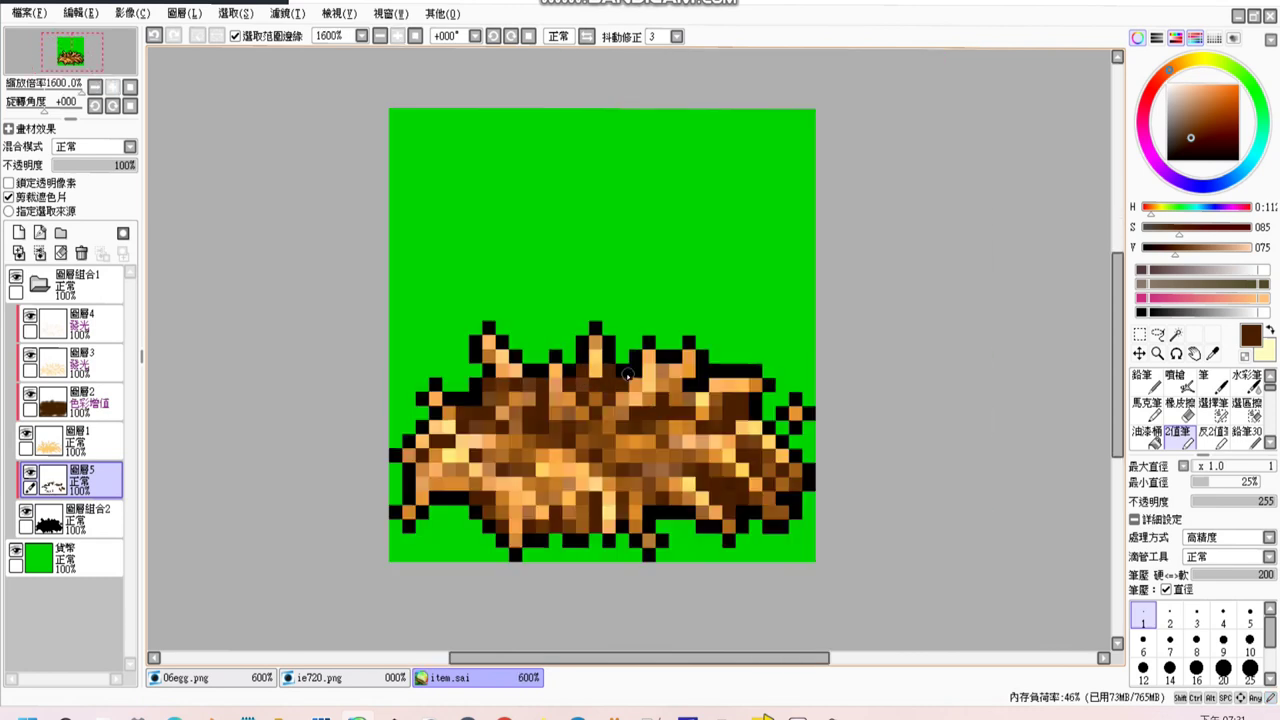
pyautogui.scroll(-1, 753, 422)
pyautogui.scroll(-1, 563, 256)
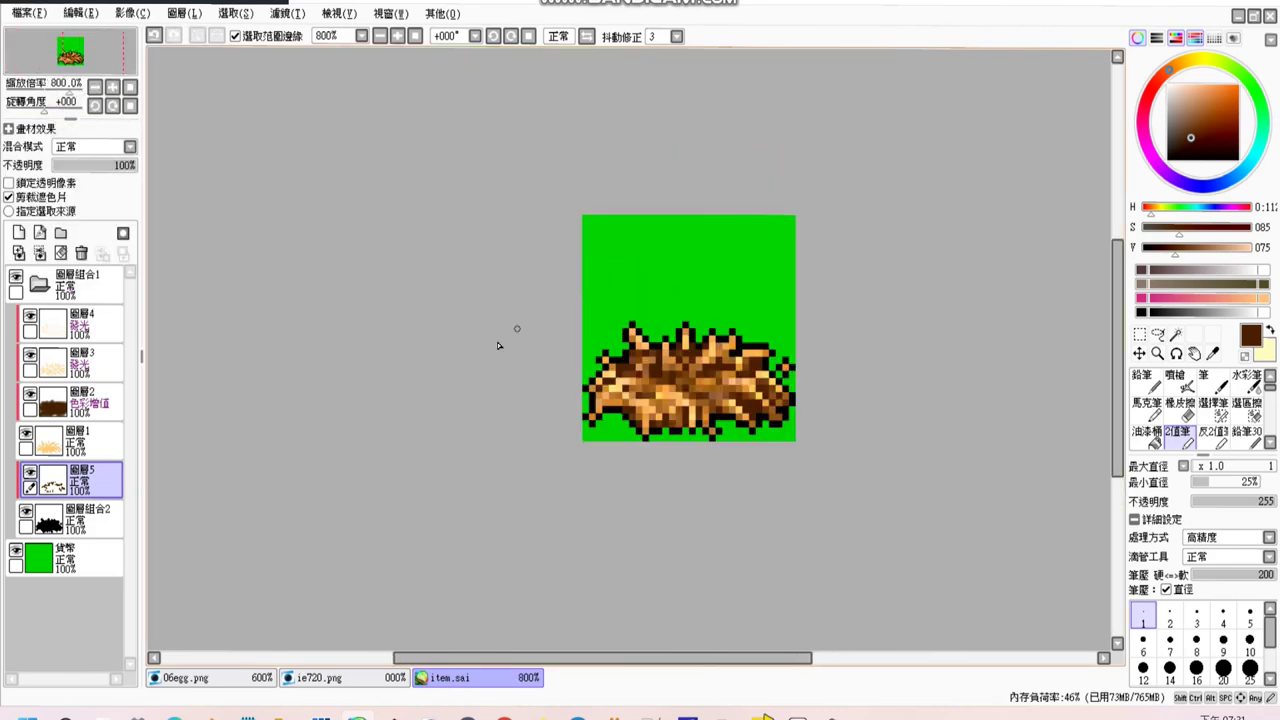
# Paint an olive-grey egg silhouette sitting in the nest inside a new layer group and set its layer opacity to 100%.
pyautogui.click(39, 284)
pyautogui.click(238, 680)
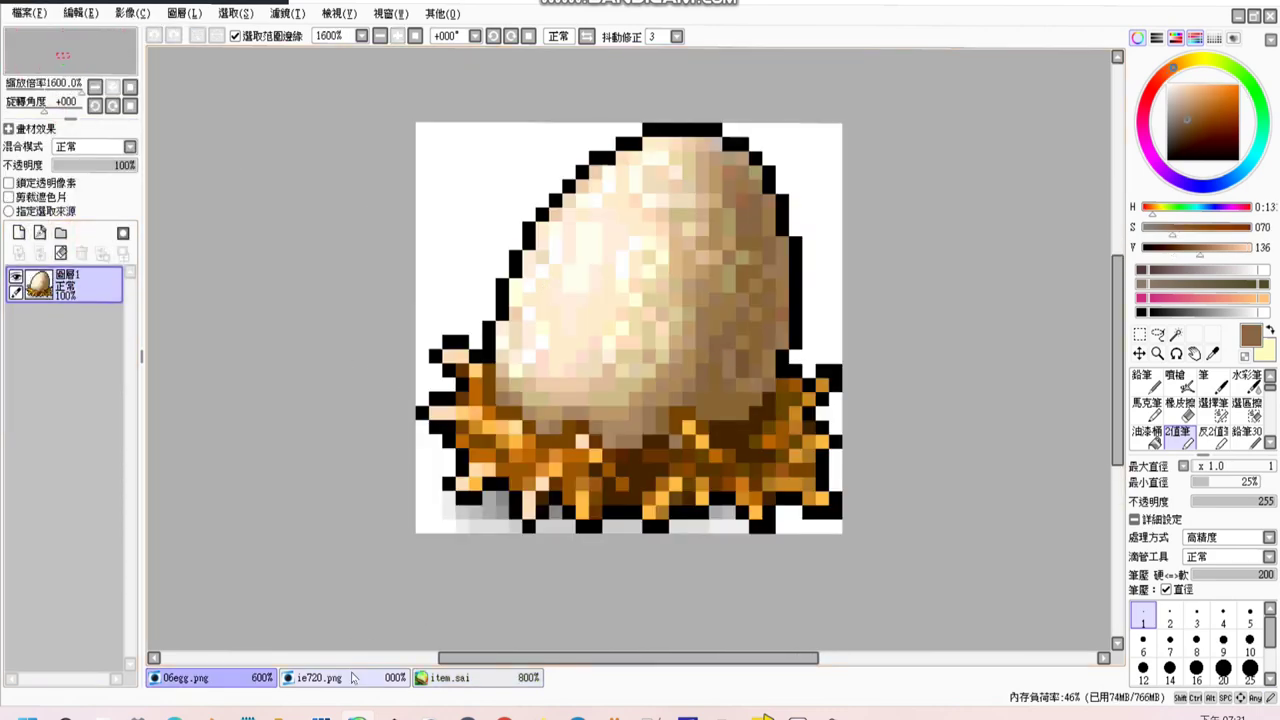
pyautogui.click(366, 678)
pyautogui.click(450, 678)
pyautogui.click(1250, 615)
pyautogui.moveTo(745, 355)
pyautogui.mouseDown()
pyautogui.moveTo(740, 265)
pyautogui.moveTo(766, 314)
pyautogui.moveTo(751, 223)
pyautogui.moveTo(756, 372)
pyautogui.moveTo(628, 374)
pyautogui.moveTo(630, 320)
pyautogui.moveTo(591, 395)
pyautogui.mouseUp()
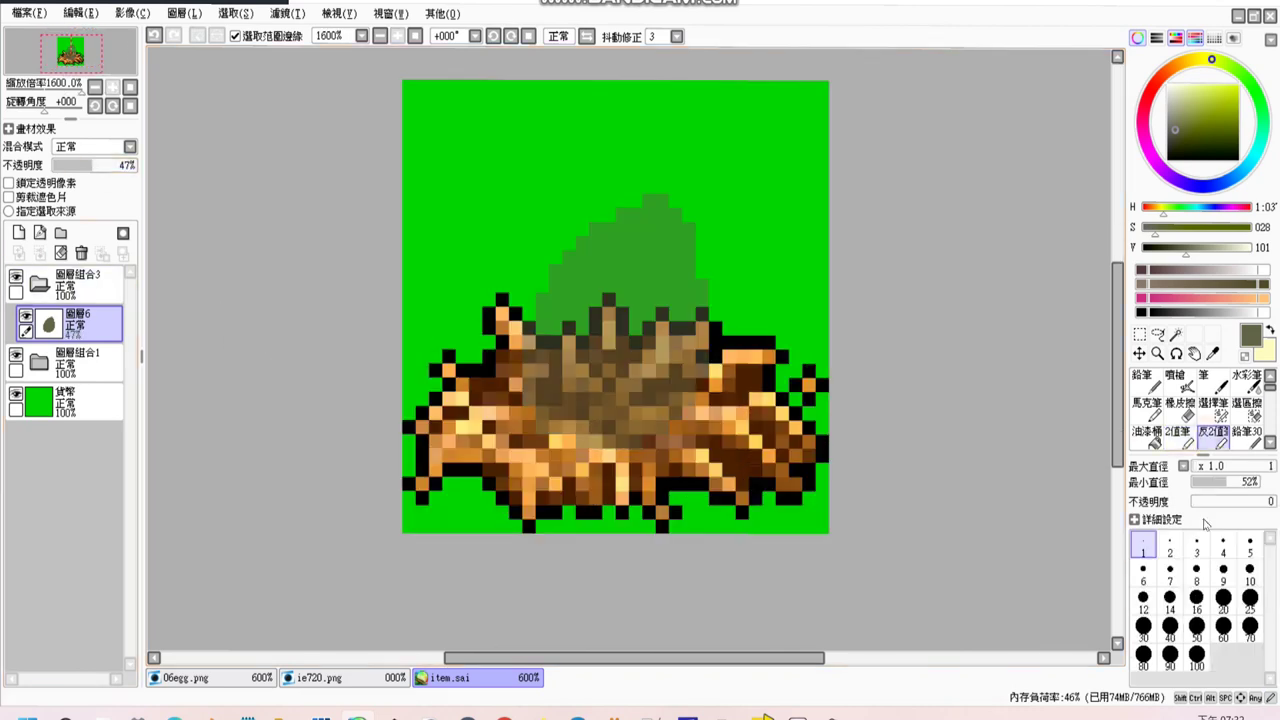
pyautogui.moveTo(595, 442); pyautogui.dragTo(609, 456)
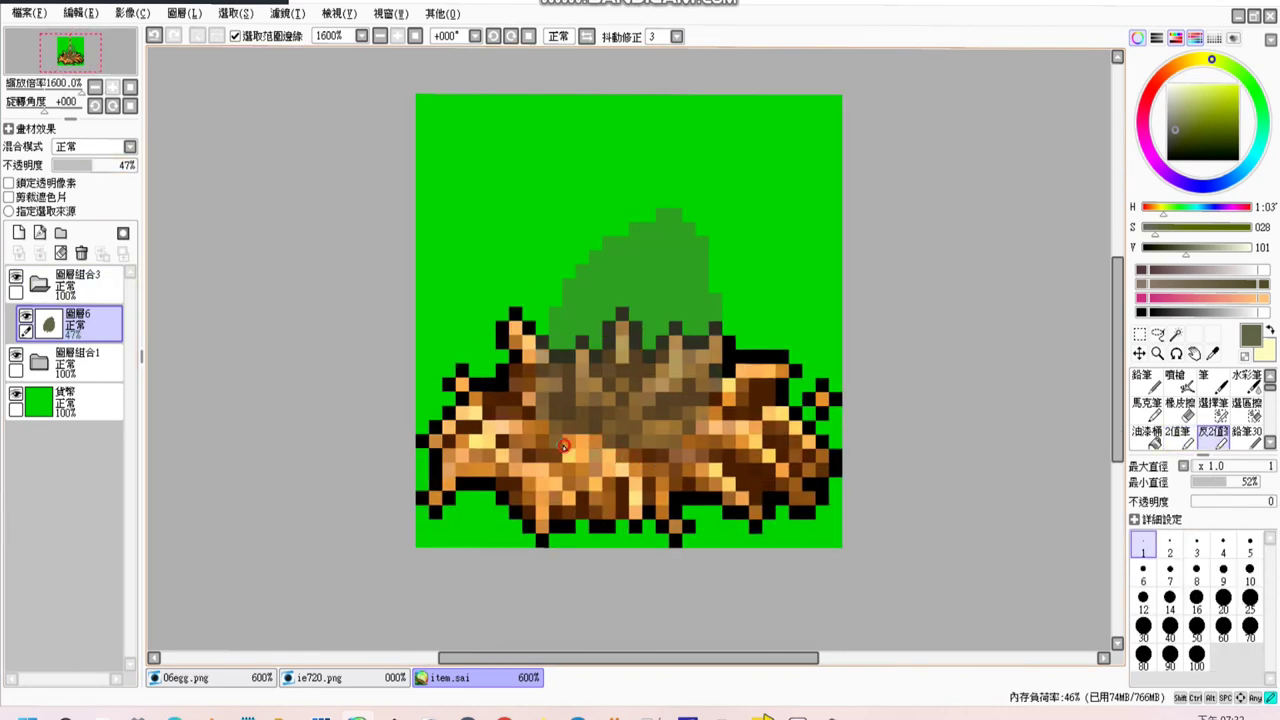
pyautogui.moveTo(88, 172); pyautogui.dragTo(688, 441)
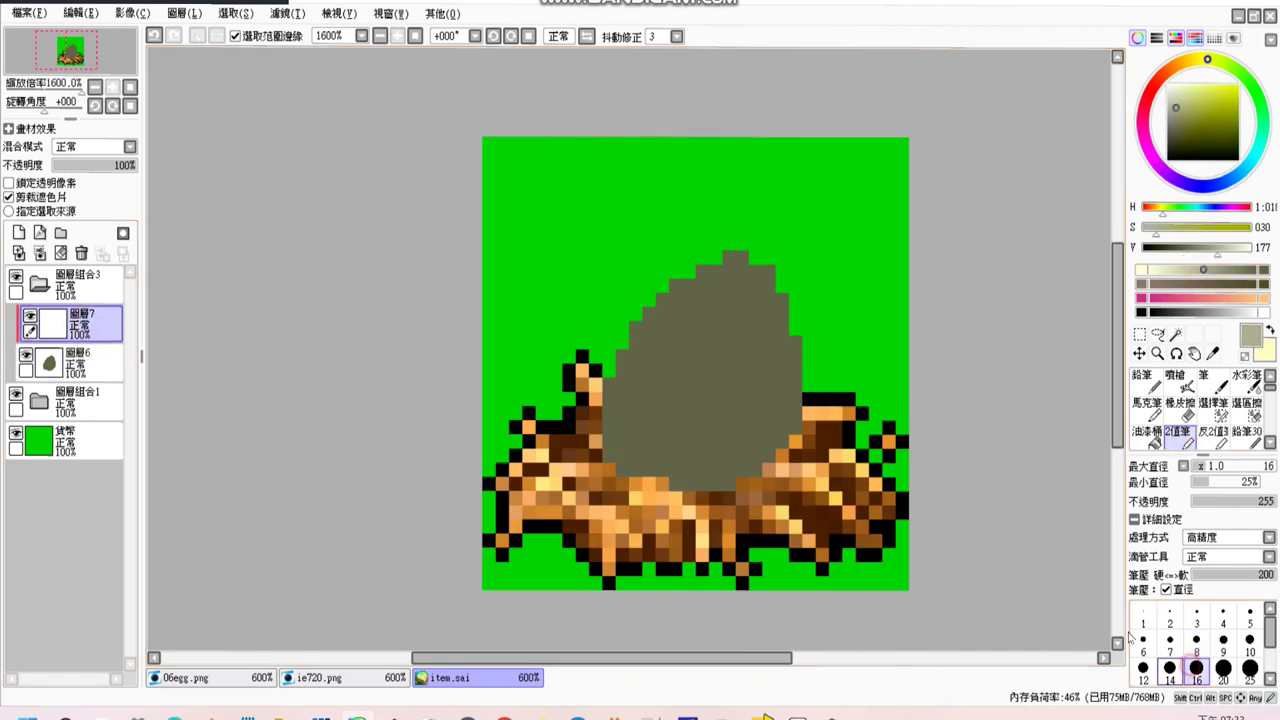
# Block in a lighter grey-olive tone on a layer clipped to the egg, leaving a dark rim along its right and lower edge.
pyautogui.moveTo(720, 300); pyautogui.dragTo(634, 329)
pyautogui.moveTo(760, 300)
pyautogui.mouseDown()
pyautogui.moveTo(671, 271)
pyautogui.moveTo(622, 371)
pyautogui.mouseUp()
pyautogui.hotkey('ctrl', 'z')
pyautogui.hotkey('ctrl', 'z')
pyautogui.hotkey('ctrl', 'z')
pyautogui.click(340, 678)
pyautogui.click(450, 678)
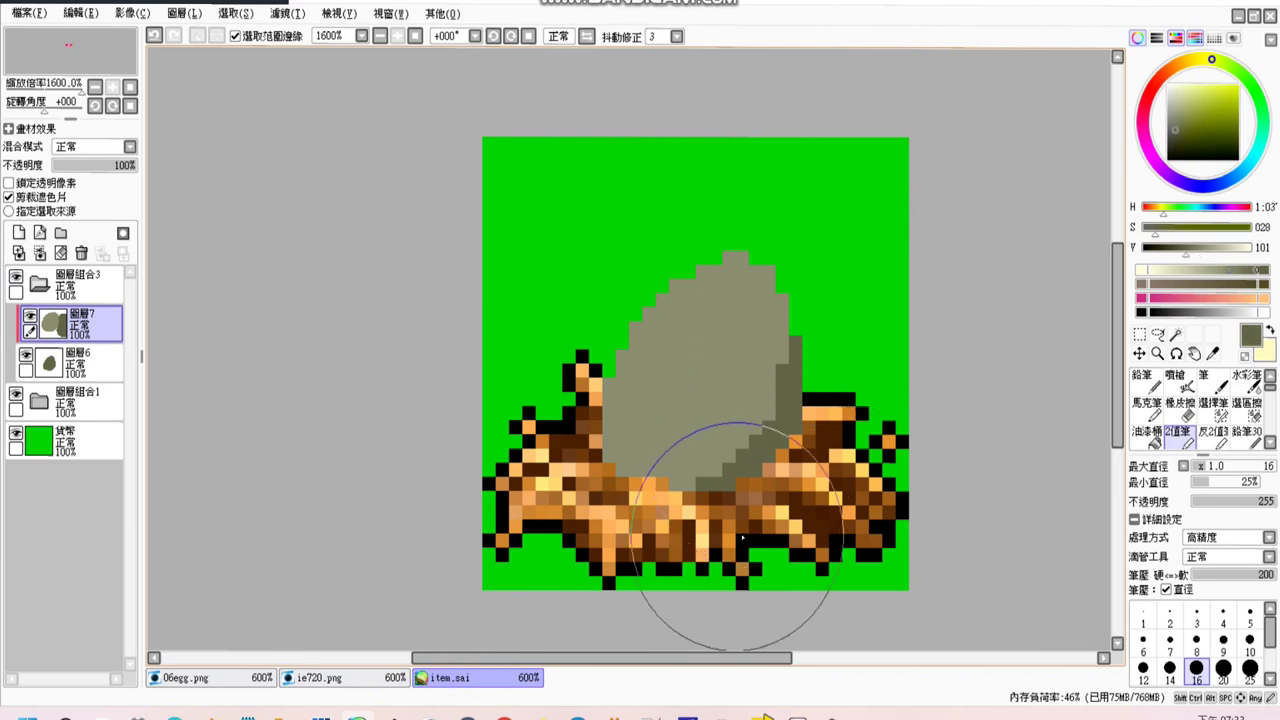
# Build up progressively lighter bands from grey-olive to cream toward the egg's upper left on the clipped layer.
pyautogui.keyDown('alt'); pyautogui.click(700, 470); pyautogui.keyUp('alt')
pyautogui.moveTo(1212, 257); pyautogui.dragTo(1222, 257)
pyautogui.moveTo(600, 430); pyautogui.dragTo(715, 310)
pyautogui.moveTo(735, 260)
pyautogui.mouseDown()
pyautogui.moveTo(715, 396)
pyautogui.moveTo(673, 414)
pyautogui.moveTo(618, 371)
pyautogui.moveTo(672, 432)
pyautogui.moveTo(601, 401)
pyautogui.moveTo(616, 434)
pyautogui.moveTo(669, 389)
pyautogui.moveTo(716, 414)
pyautogui.moveTo(745, 368)
pyautogui.moveTo(665, 389)
pyautogui.moveTo(657, 376)
pyautogui.moveTo(645, 390)
pyautogui.moveTo(712, 347)
pyautogui.moveTo(667, 401)
pyautogui.moveTo(652, 367)
pyautogui.moveTo(700, 330)
pyautogui.mouseUp()
pyautogui.hotkey('ctrl', 'z')
pyautogui.hotkey('ctrl', 'z')
pyautogui.scroll(-3, 700, 330)
pyautogui.scroll(3, 700, 330)
pyautogui.keyDown('alt'); pyautogui.click(718, 330); pyautogui.keyUp('alt')
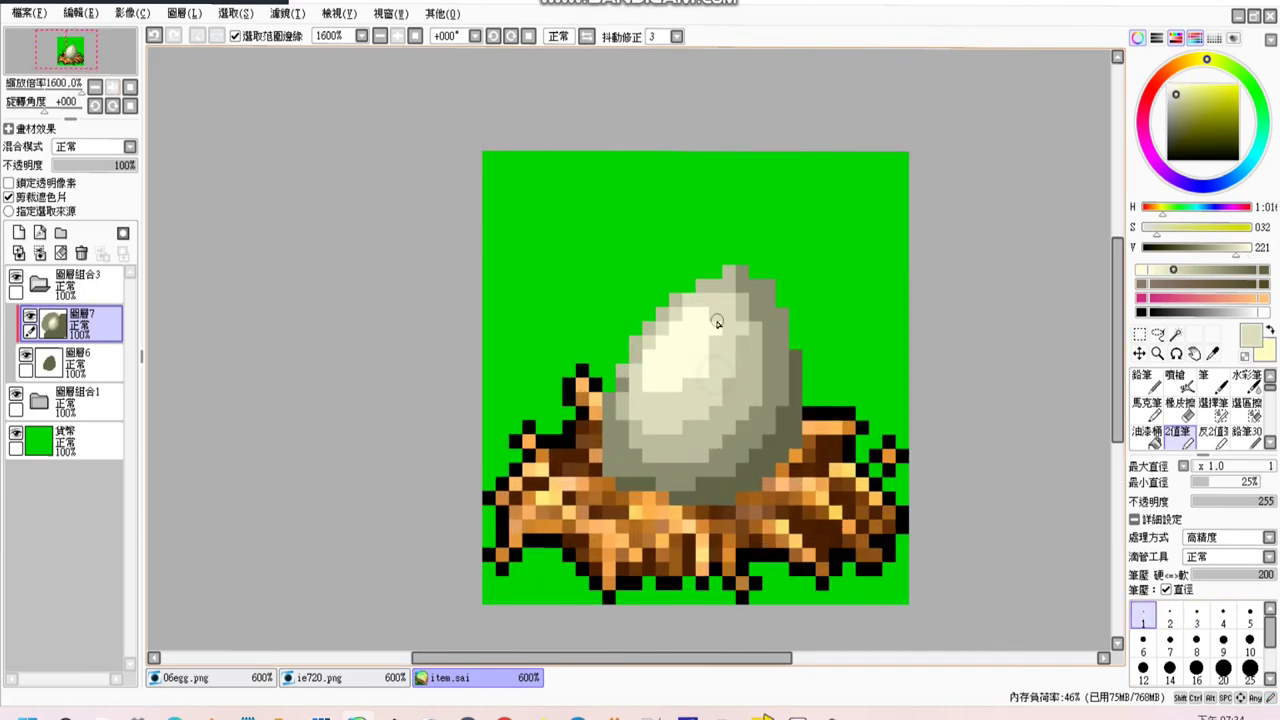
# Refine the borders between the egg's mid tones with single pixels, comparing the shading with the eggs in ie720.png.
pyautogui.moveTo(670, 432); pyautogui.dragTo(725, 385)
pyautogui.moveTo(744, 310); pyautogui.dragTo(743, 372)
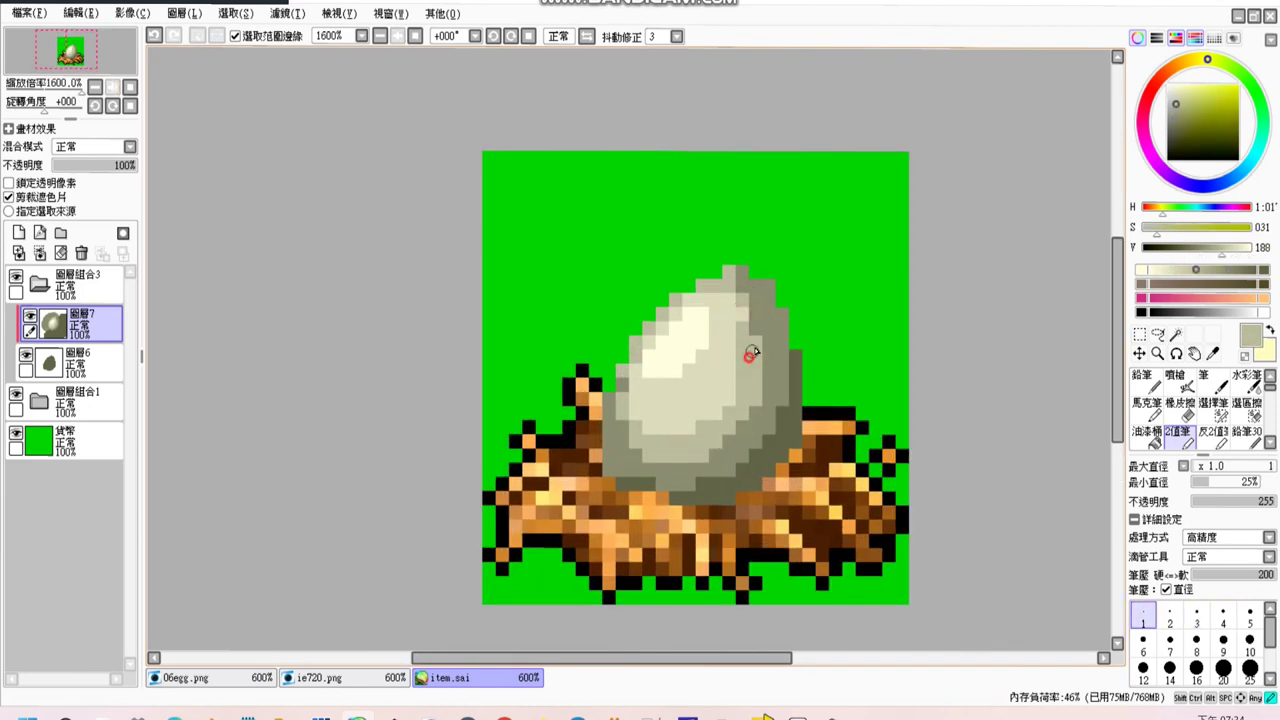
pyautogui.scroll(-1, 748, 360)
pyautogui.scroll(1, 686, 362)
pyautogui.click(320, 678)
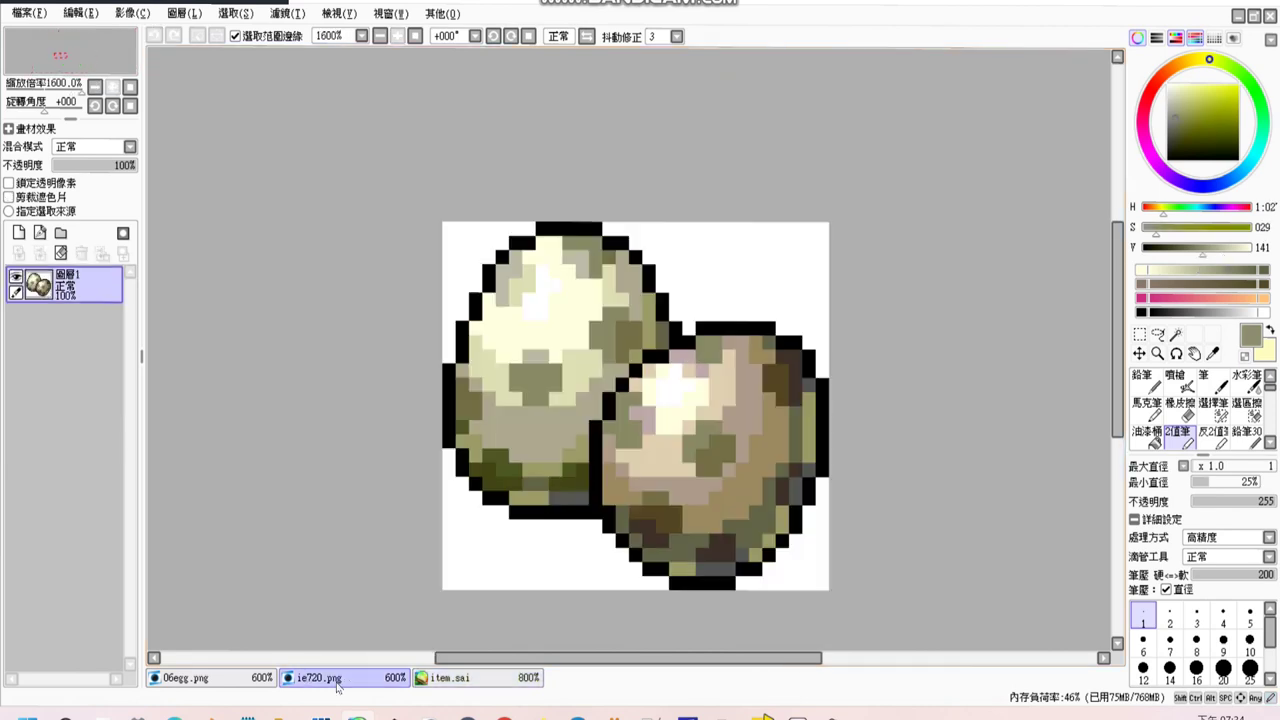
pyautogui.click(453, 678)
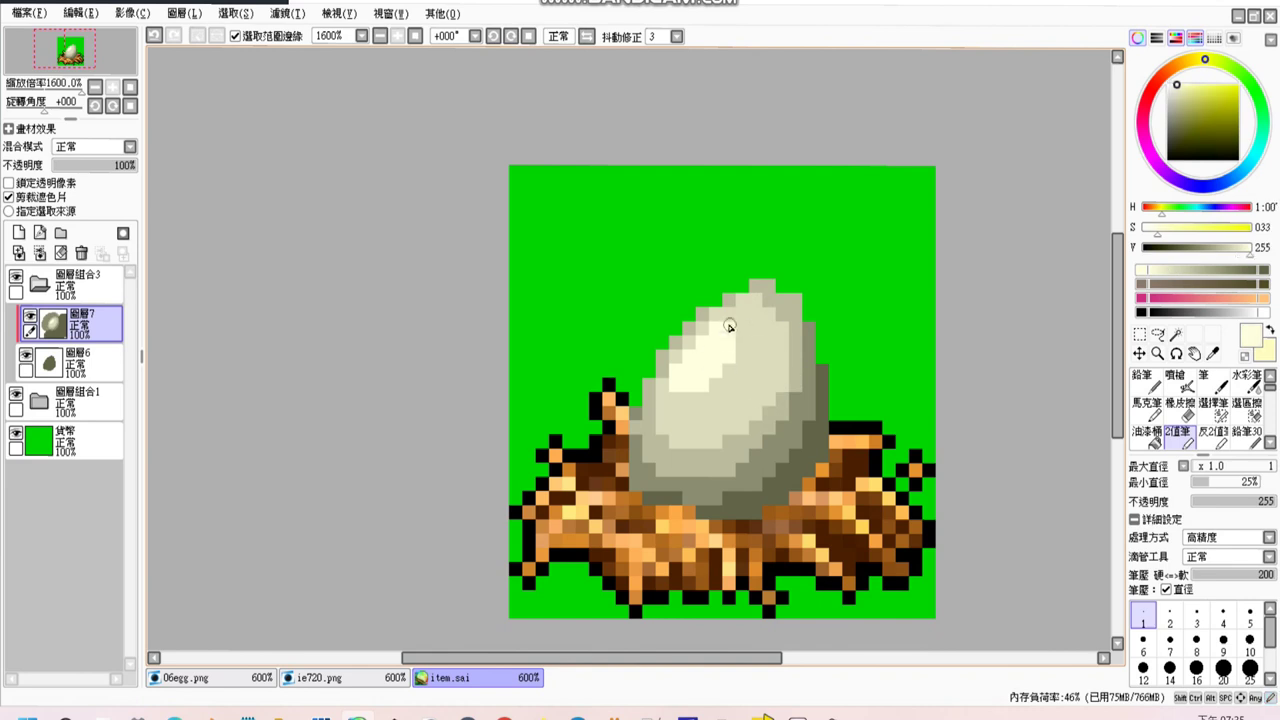
# Enlarge and smooth the cream highlight on the egg's upper left, using ie720.png as the shading reference.
pyautogui.scroll(-1, 700, 400)
pyautogui.scroll(1, 700, 400)
pyautogui.keyDown('alt'); pyautogui.click(705, 365); pyautogui.keyUp('alt')
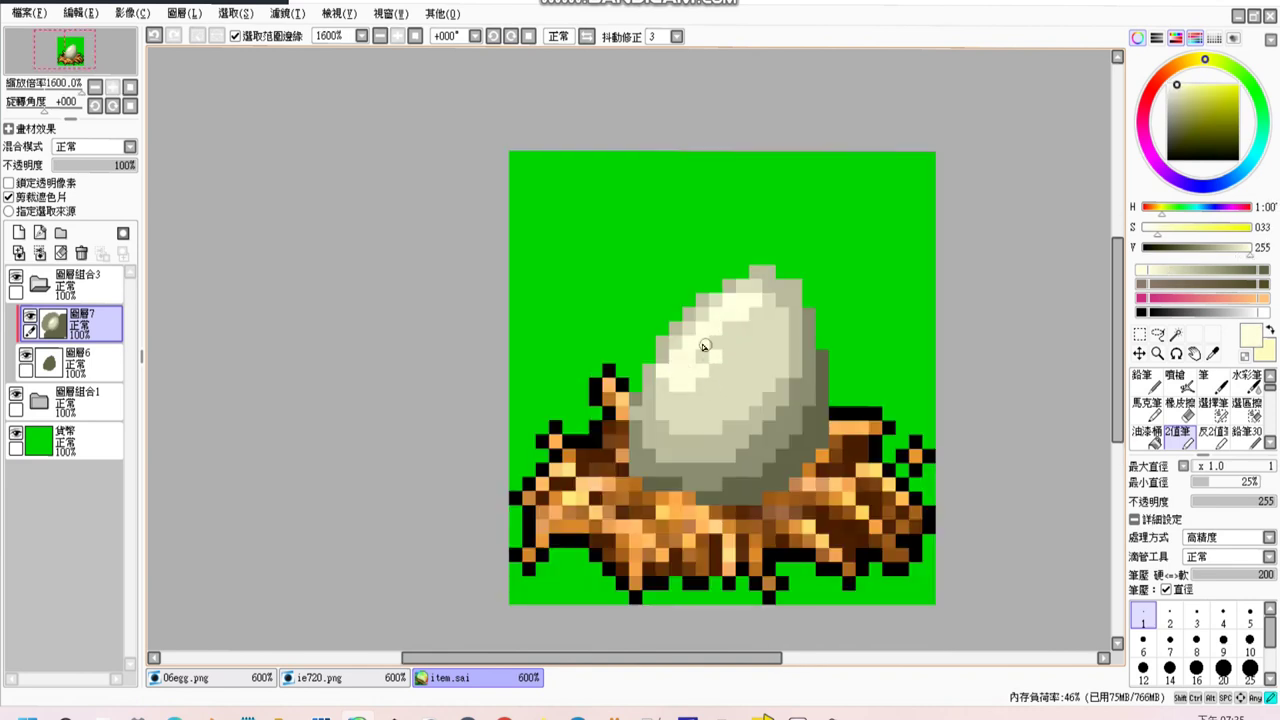
pyautogui.scroll(-1, 680, 450)
pyautogui.scroll(1, 650, 540)
pyautogui.click(320, 678)
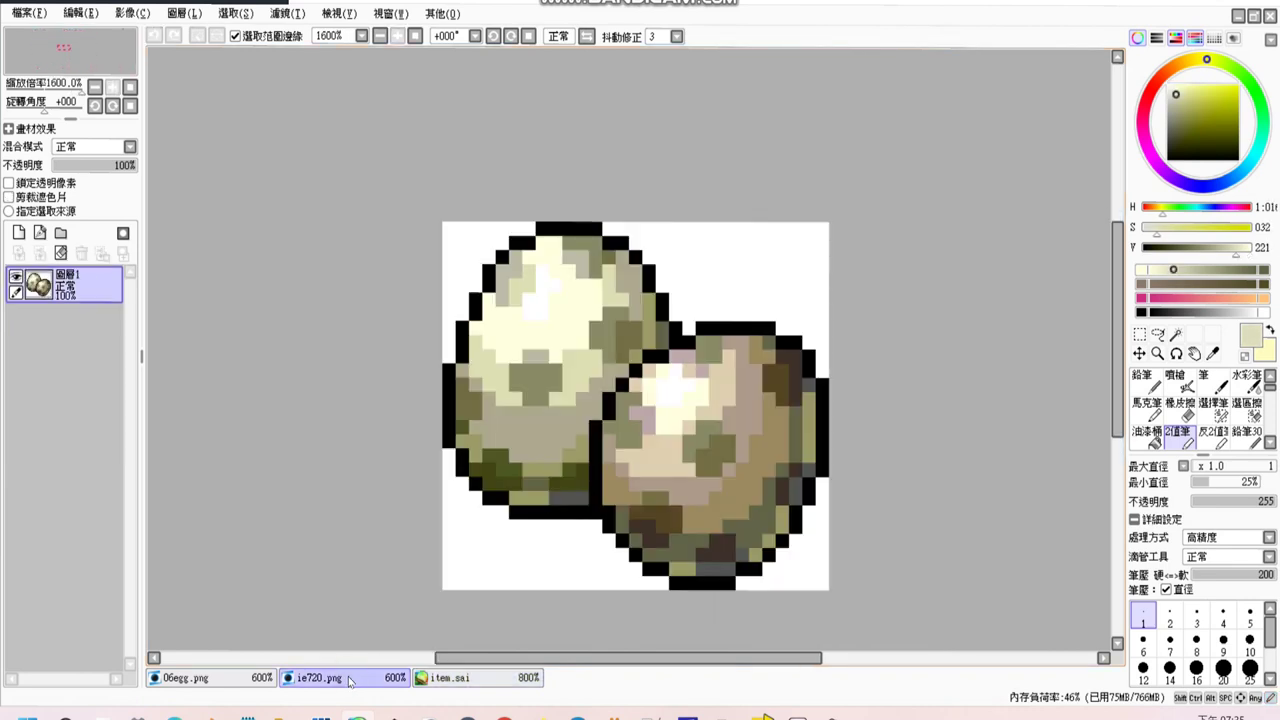
pyautogui.click(469, 677)
pyautogui.scroll(-1, 762, 390)
pyautogui.scroll(1, 805, 440)
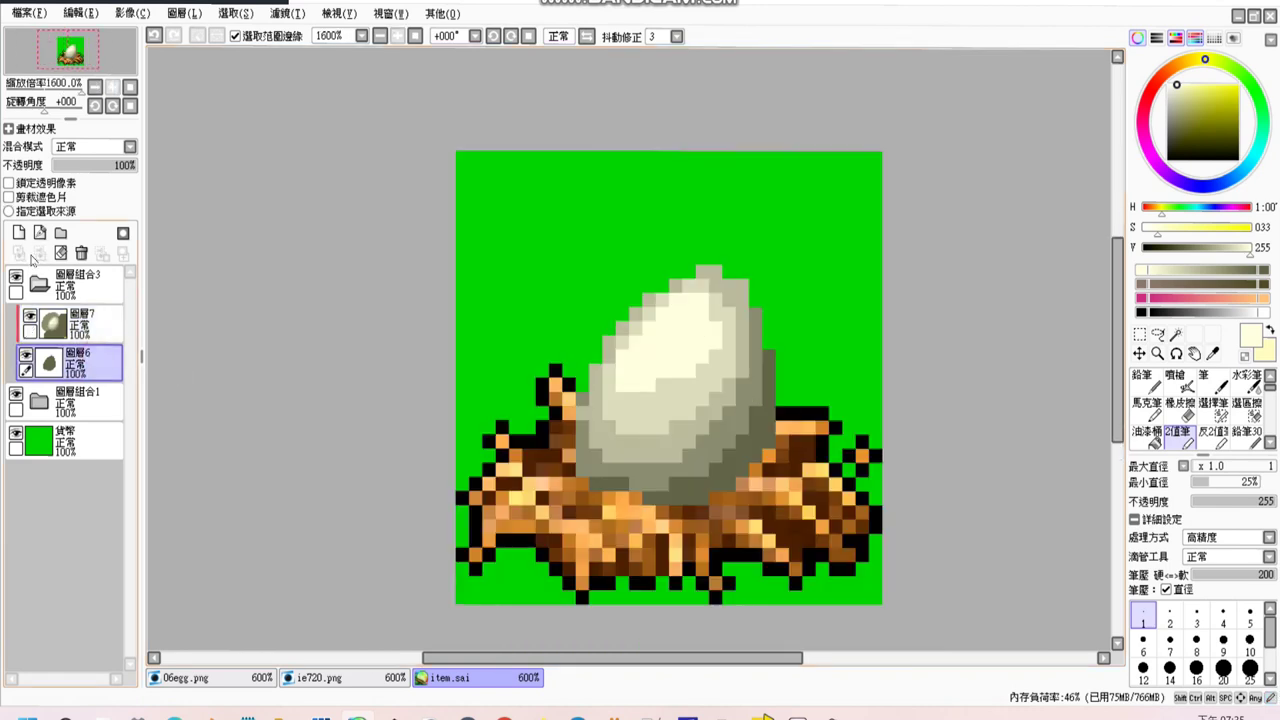
# Draw a one-pixel black outline around the exposed edge of the egg on a new layer beneath it.
pyautogui.keyDown('alt'); pyautogui.click(571, 384); pyautogui.keyUp('alt')
pyautogui.hotkey('alt', '[')
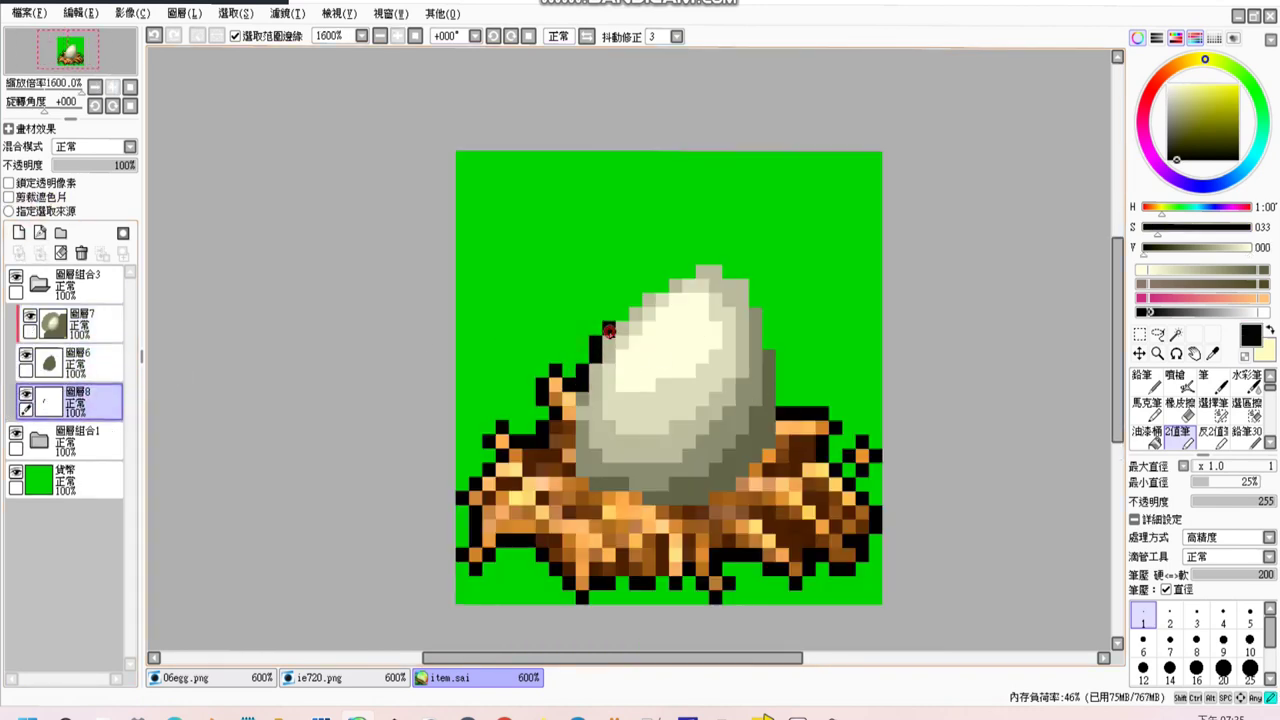
pyautogui.scroll(-3, 781, 360)
pyautogui.scroll(3, 781, 360)
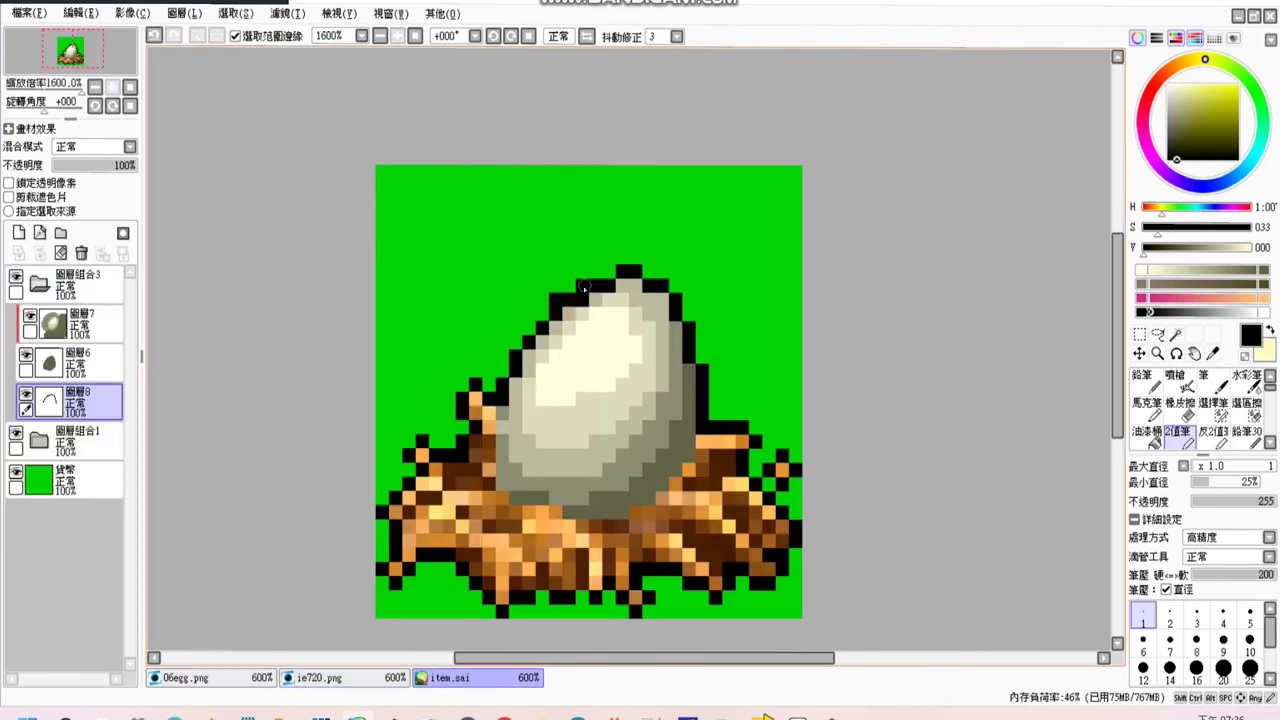
pyautogui.hotkey('ctrl', 'shift', 'n')
pyautogui.keyDown('alt'); pyautogui.click(503, 405); pyautogui.keyUp('alt')
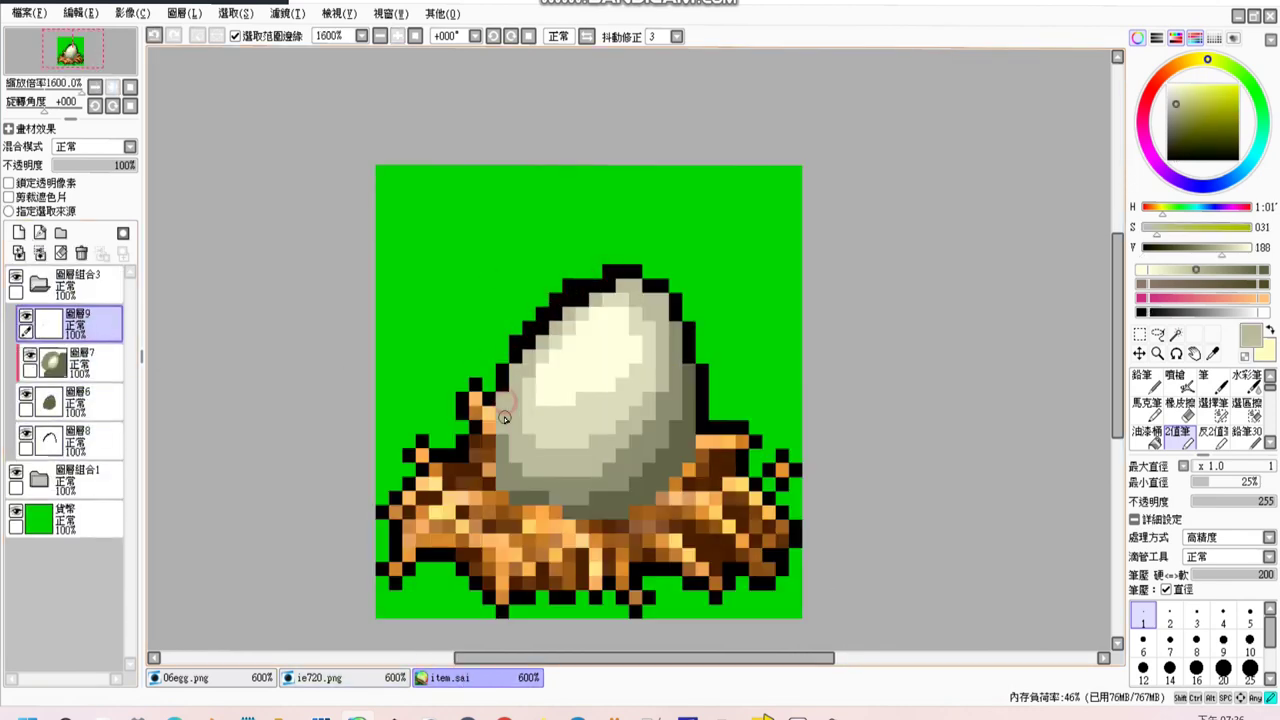
pyautogui.scroll(-3, 562, 303)
pyautogui.scroll(3, 566, 280)
pyautogui.keyDown('alt'); pyautogui.click(569, 250); pyautogui.keyUp('alt')
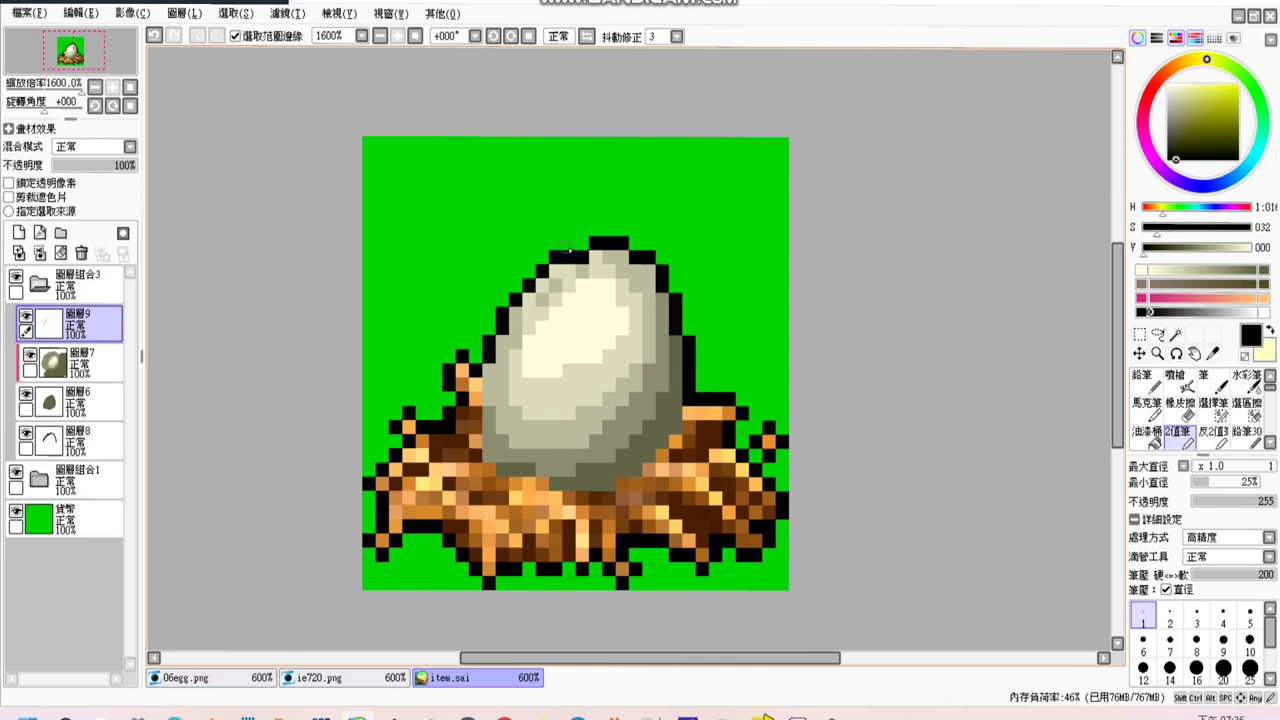
pyautogui.scroll(-3, 602, 257)
pyautogui.scroll(3, 567, 228)
pyautogui.click(81, 252)
pyautogui.hotkey('ctrl', 'z')
pyautogui.click(81, 252)
# Extend the egg's base shape with dark grey-olive pixels at its lower-right edge, where it meets the straw.
pyautogui.click(75, 400)
pyautogui.scroll(-5, 690, 205)
pyautogui.scroll(5, 690, 205)
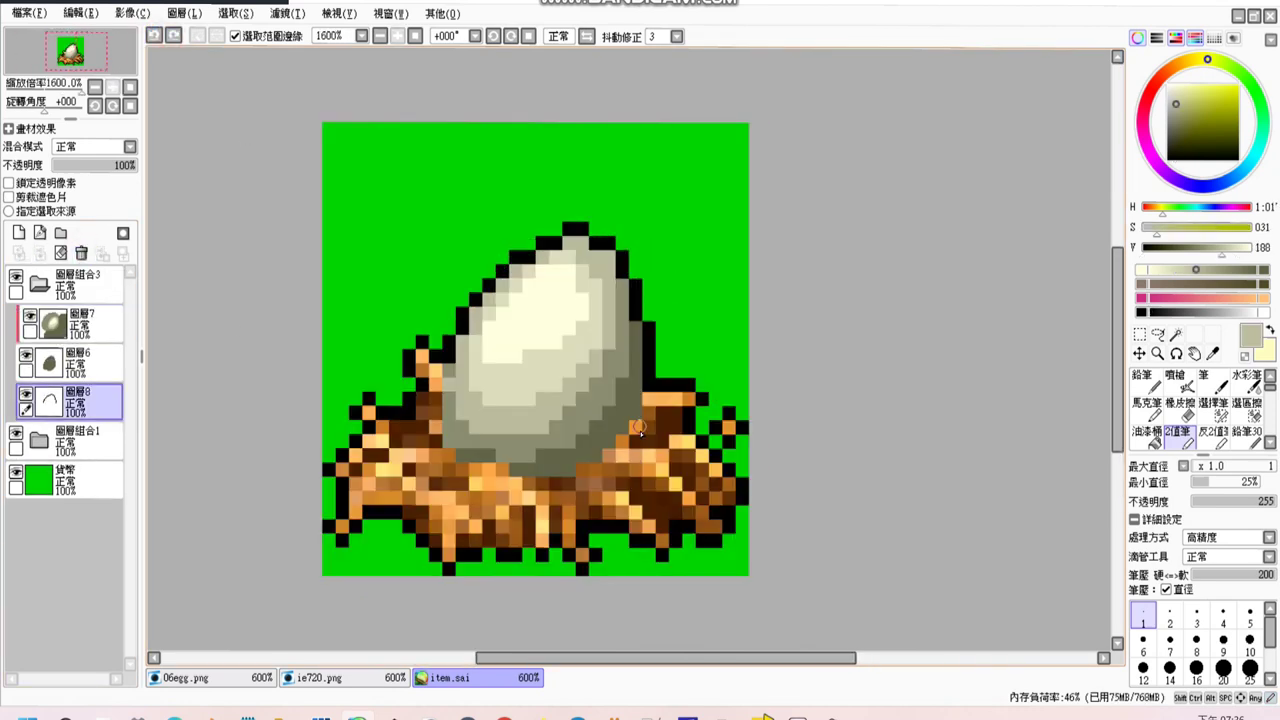
pyautogui.click(75, 362)
pyautogui.keyDown('alt'); pyautogui.click(643, 415); pyautogui.keyUp('alt')
# Dither dark grey-olive pixels into the egg's lower-right shadow on the clipped shading layer, using 06egg.png and ie720.png as references.
pyautogui.click(210, 677)
pyautogui.click(340, 677)
pyautogui.click(478, 677)
pyautogui.click(80, 323)
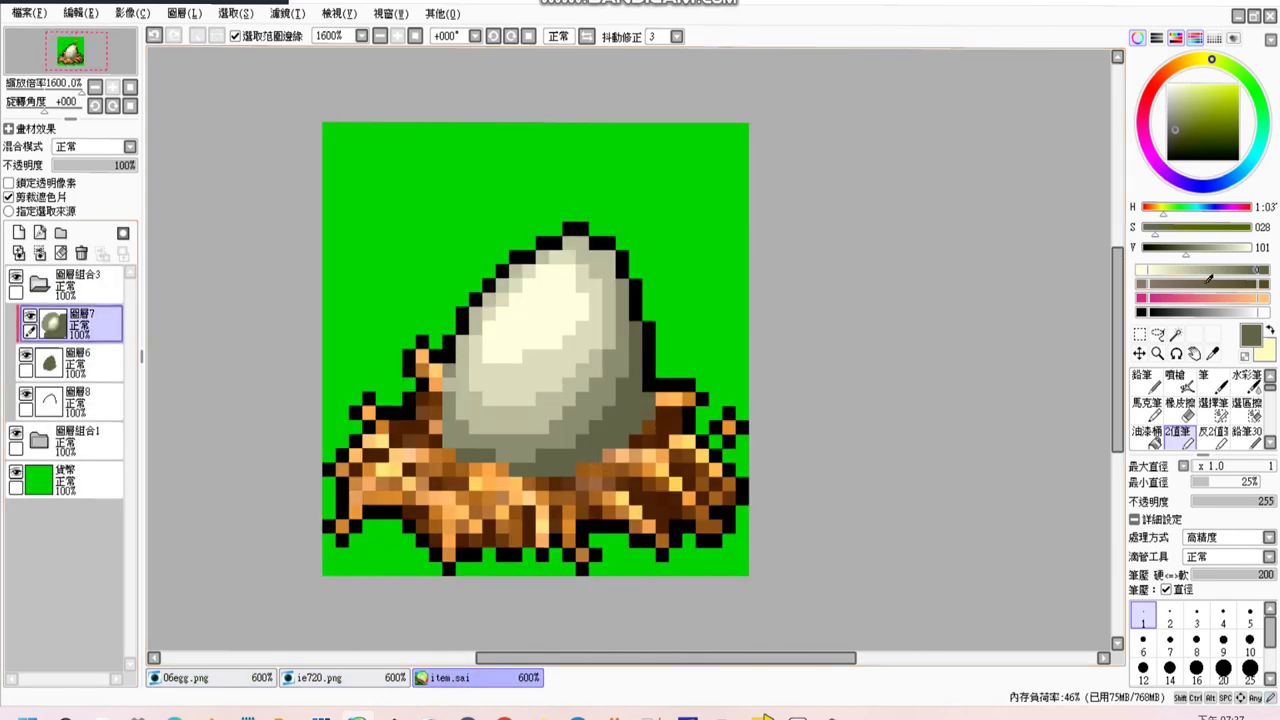
pyautogui.scroll(-3, 661, 400)
pyautogui.scroll(3, 663, 360)
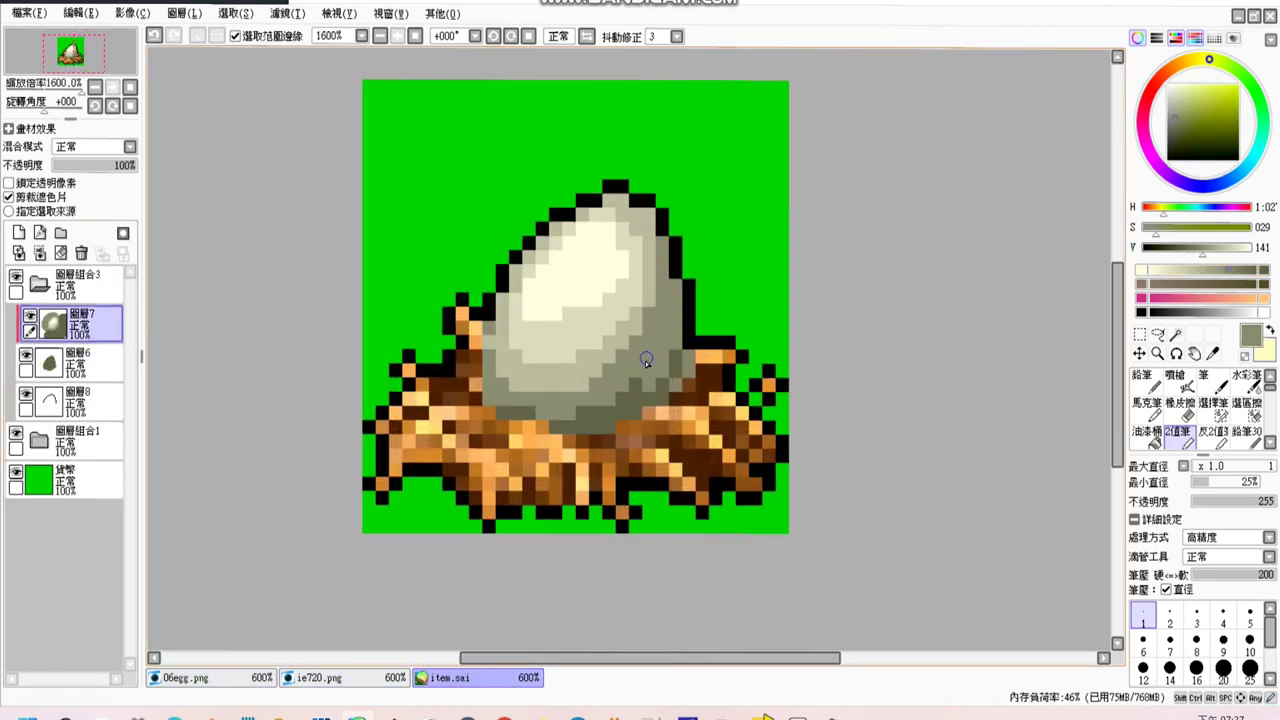
pyautogui.keyDown('alt'); pyautogui.click(661, 316); pyautogui.keyUp('alt')
# Group the egg's base and shading layers in a folder and add a Multiply layer clipped to that folder.
pyautogui.scroll(-3, 661, 316)
pyautogui.scroll(2, 250, 340)
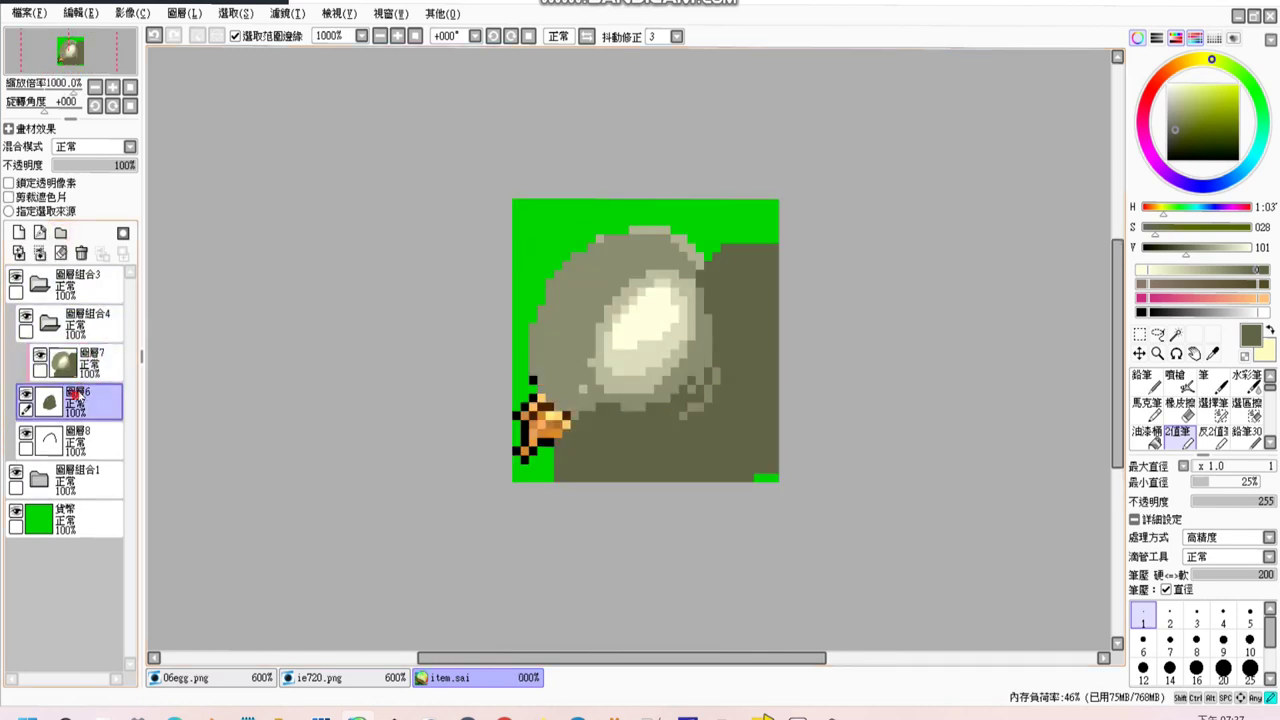
pyautogui.click(129, 146)
pyautogui.click(88, 180)
pyautogui.scroll(2, 1047, 333)
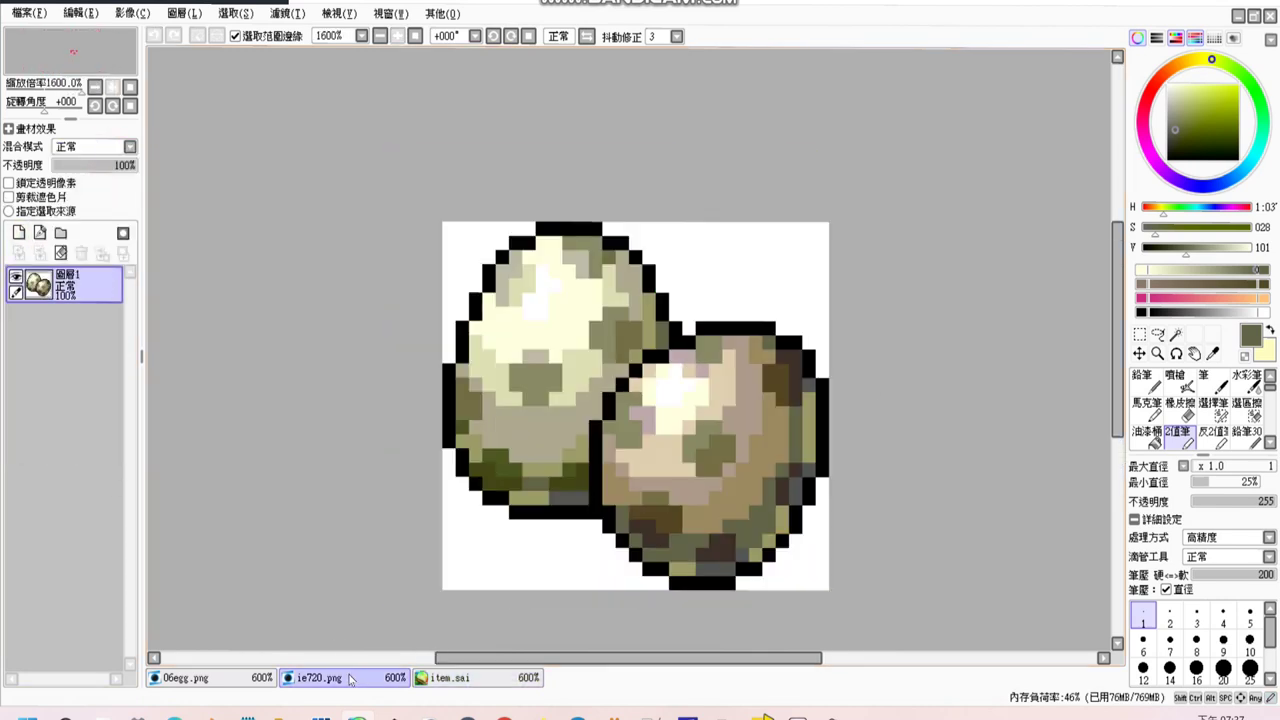
# Paint irregular reddish-brown spots across the egg on the Multiply layer with a size 2 binary pen, following the reference eggs.
pyautogui.keyDown('alt'); pyautogui.click(639, 490); pyautogui.keyUp('alt')
pyautogui.click(1201, 246)
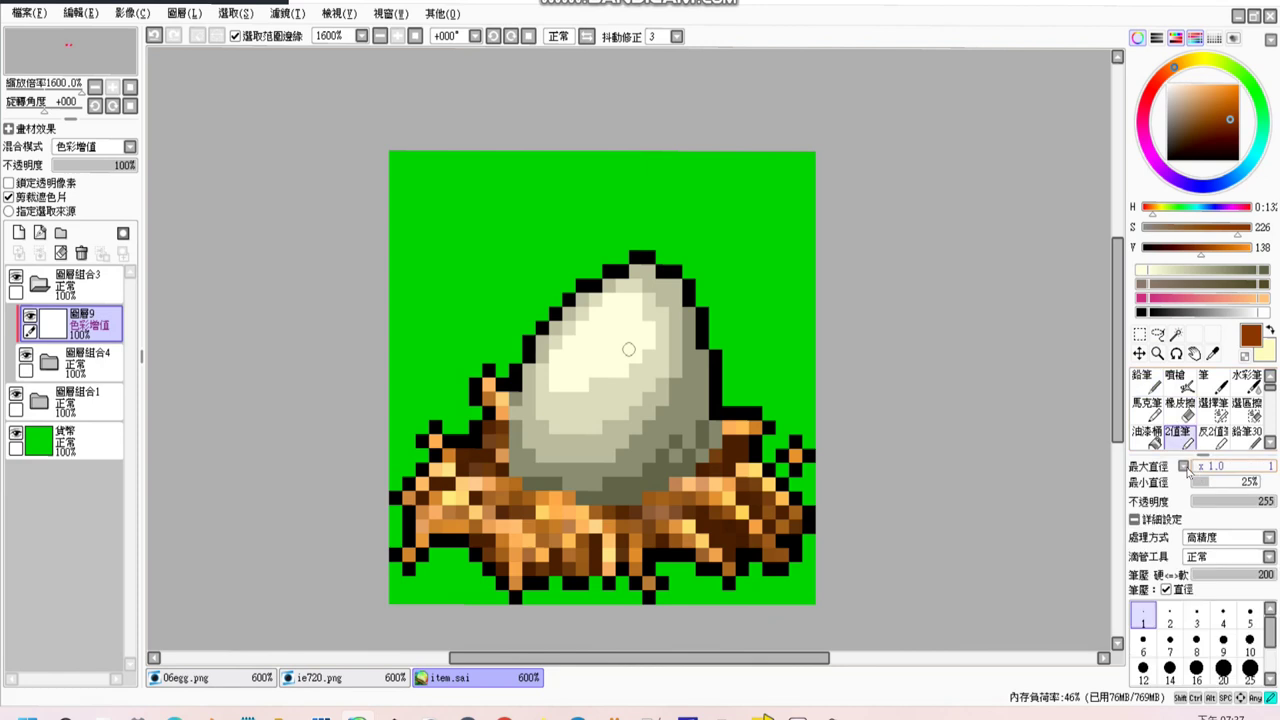
pyautogui.press(']')
pyautogui.hscroll(-1, 616, 330)
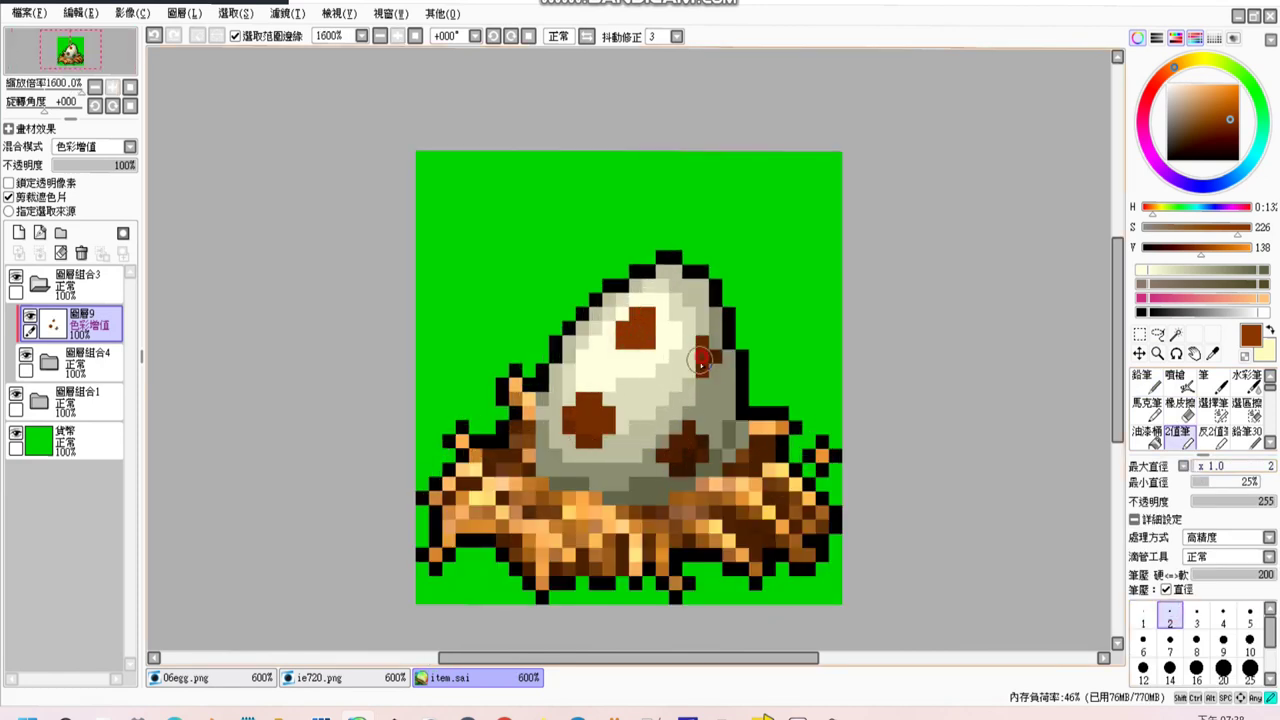
pyautogui.hscroll(-1, 738, 285)
pyautogui.scroll(-4, 738, 285)
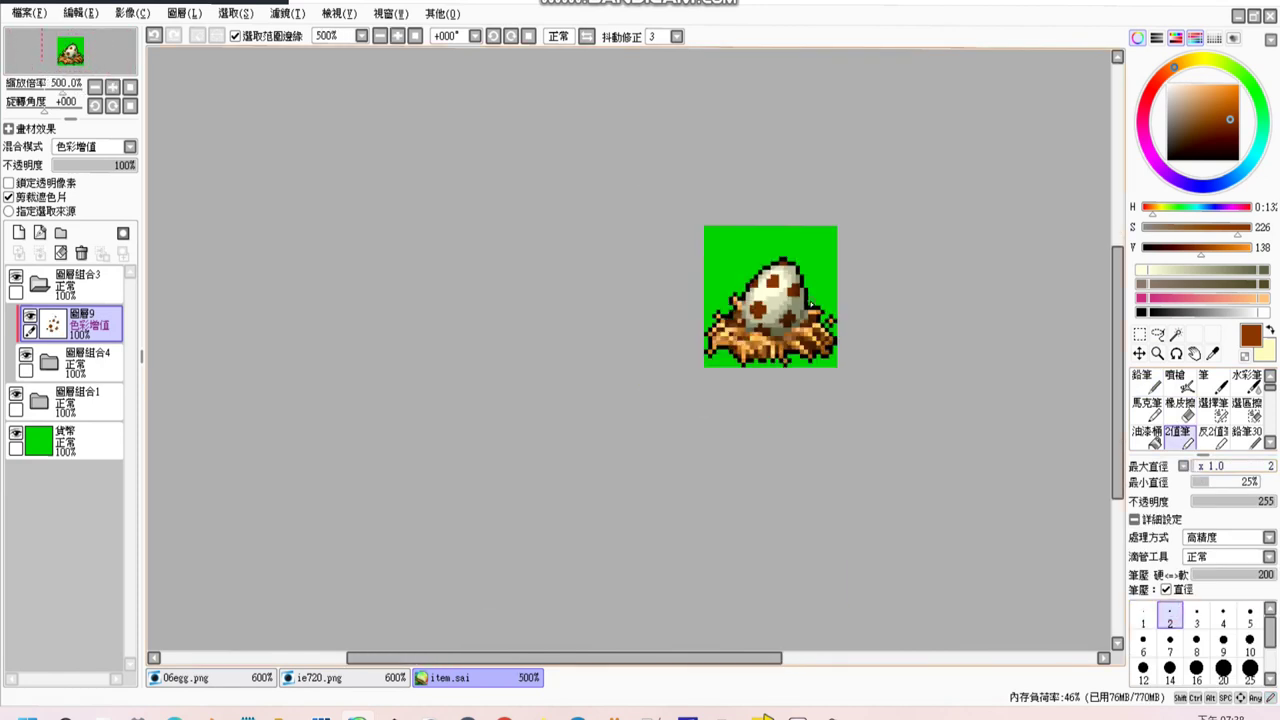
# Try the Overlay blend mode on the egg's spot layer.
pyautogui.scroll(2, 738, 285)
pyautogui.click(129, 146)
pyautogui.click(98, 185)
pyautogui.scroll(2, 742, 307)
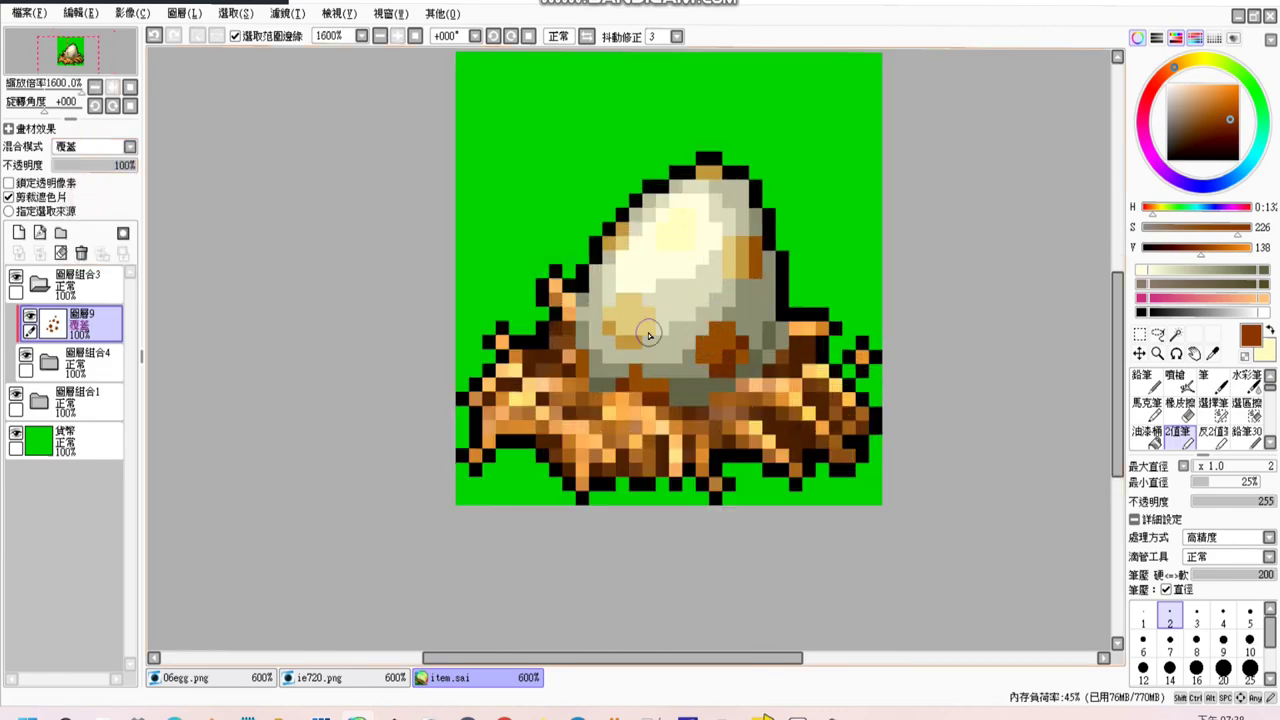
pyautogui.hscroll(2, 649, 333)
# Set the spot layer to the Shade blend mode at 41% opacity and hide the green background layer.
pyautogui.click(129, 146)
pyautogui.click(83, 222)
pyautogui.moveTo(110, 165); pyautogui.dragTo(87, 165)
pyautogui.scroll(-2, 696, 318)
pyautogui.click(16, 433)
pyautogui.scroll(2, 696, 318)
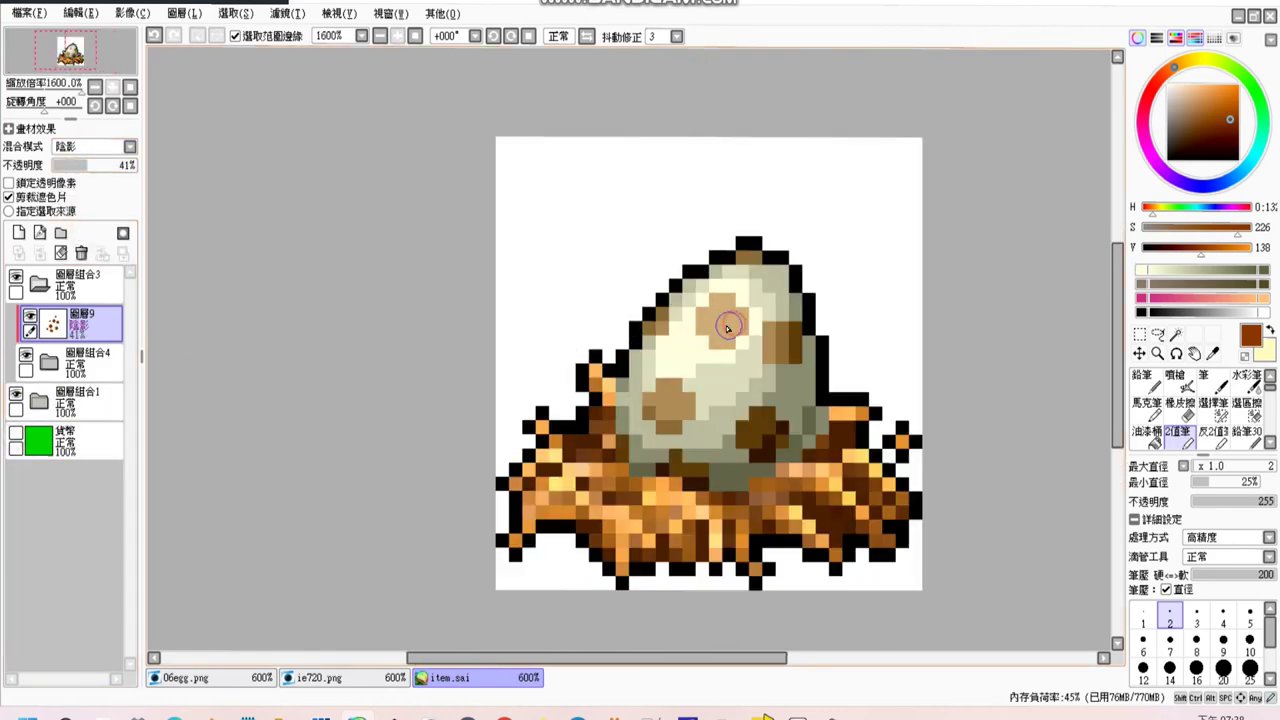
# Repaint the brown spot along the egg's right edge and set the spot layer to Multiply at 56% opacity.
pyautogui.moveTo(800, 315); pyautogui.dragTo(800, 365)
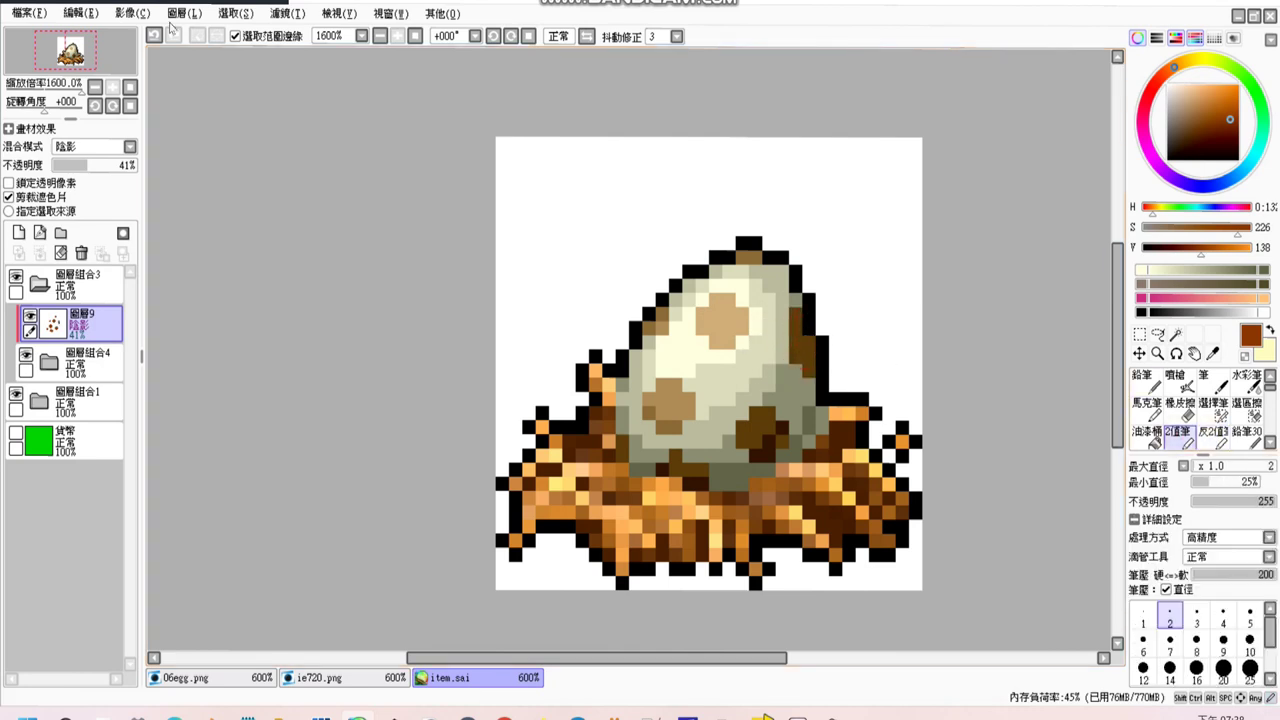
pyautogui.scroll(-2, 793, 363)
pyautogui.scroll(1, 735, 360)
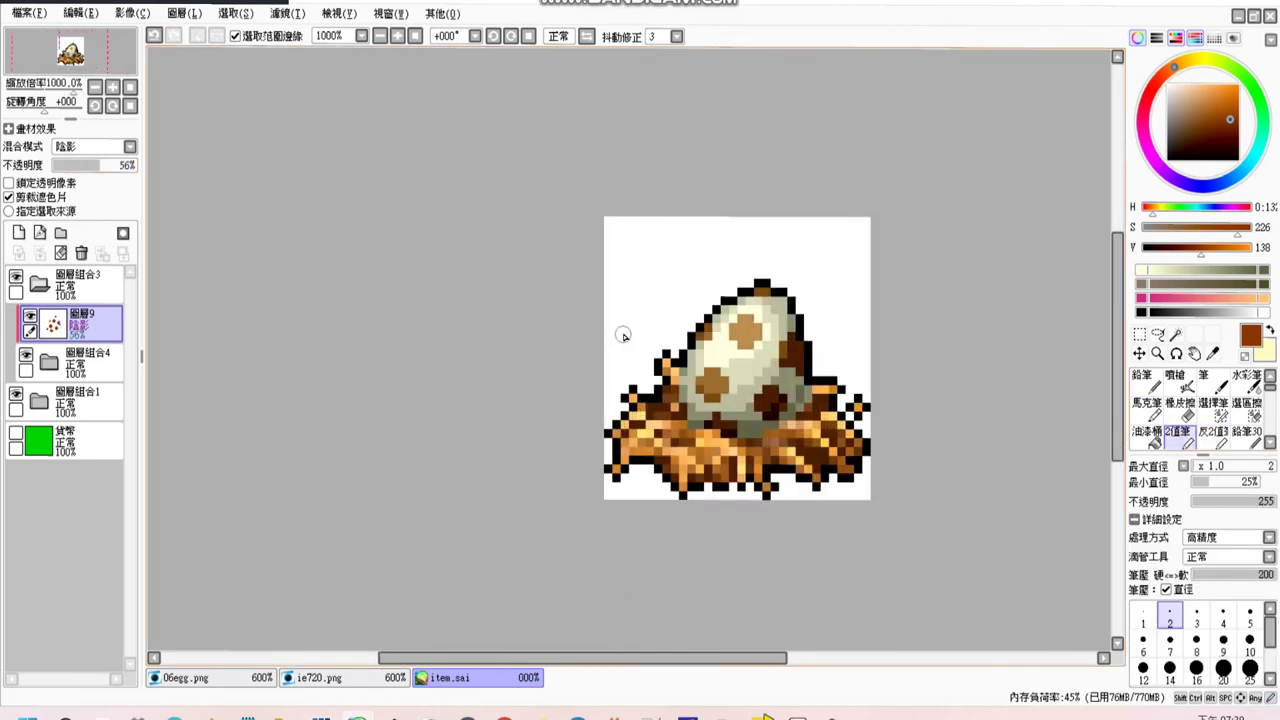
pyautogui.press('m')
pyautogui.scroll(1, 718, 325)
pyautogui.scroll(-1, 732, 342)
pyautogui.click(78, 148)
pyautogui.click(78, 210)
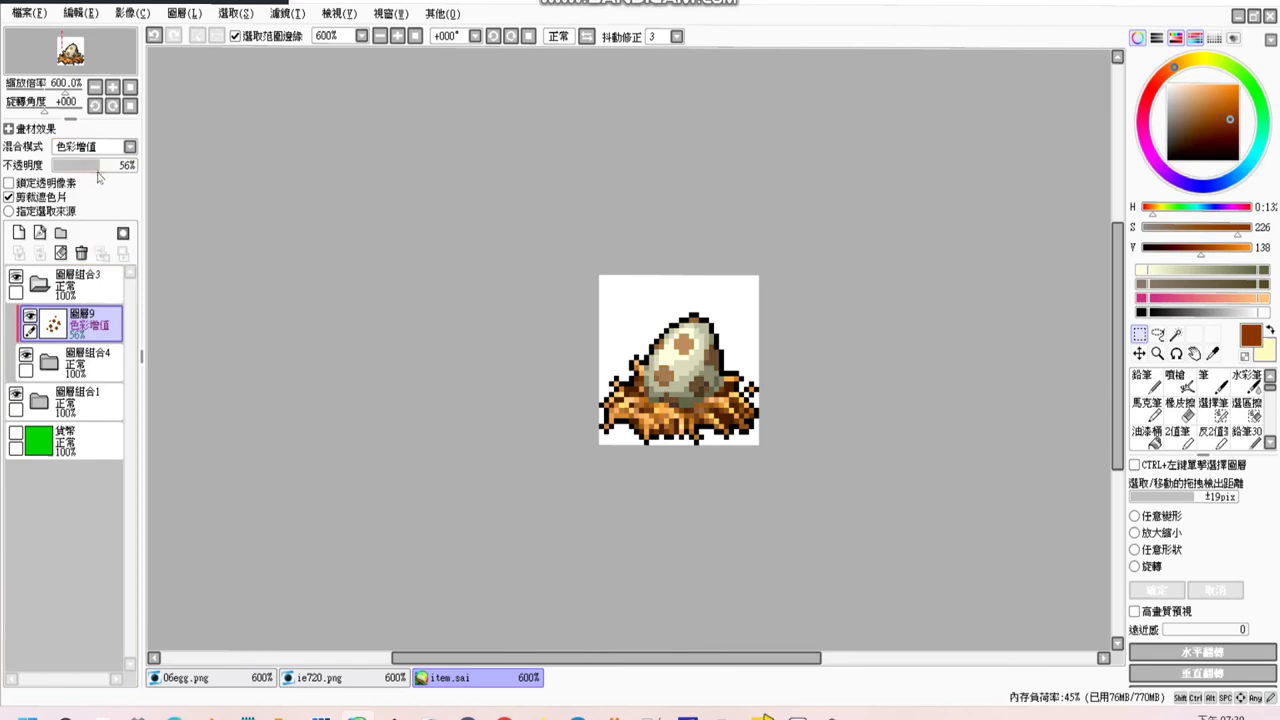
# Compare other blend modes and opacities on the spot layer, settling on Multiply at 56% opacity with a painting effect.
pyautogui.scroll(2, 566, 310)
pyautogui.click(87, 148)
pyautogui.click(87, 210)
pyautogui.moveTo(87, 162); pyautogui.dragTo(137, 164)
pyautogui.click(87, 146)
pyautogui.click(80, 177)
pyautogui.click(87, 146)
pyautogui.click(80, 190)
pyautogui.scroll(-1, 200, 176)
pyautogui.click(87, 146)
pyautogui.click(80, 164)
pyautogui.click(92, 166)
pyautogui.moveTo(97, 171); pyautogui.dragTo(101, 166)
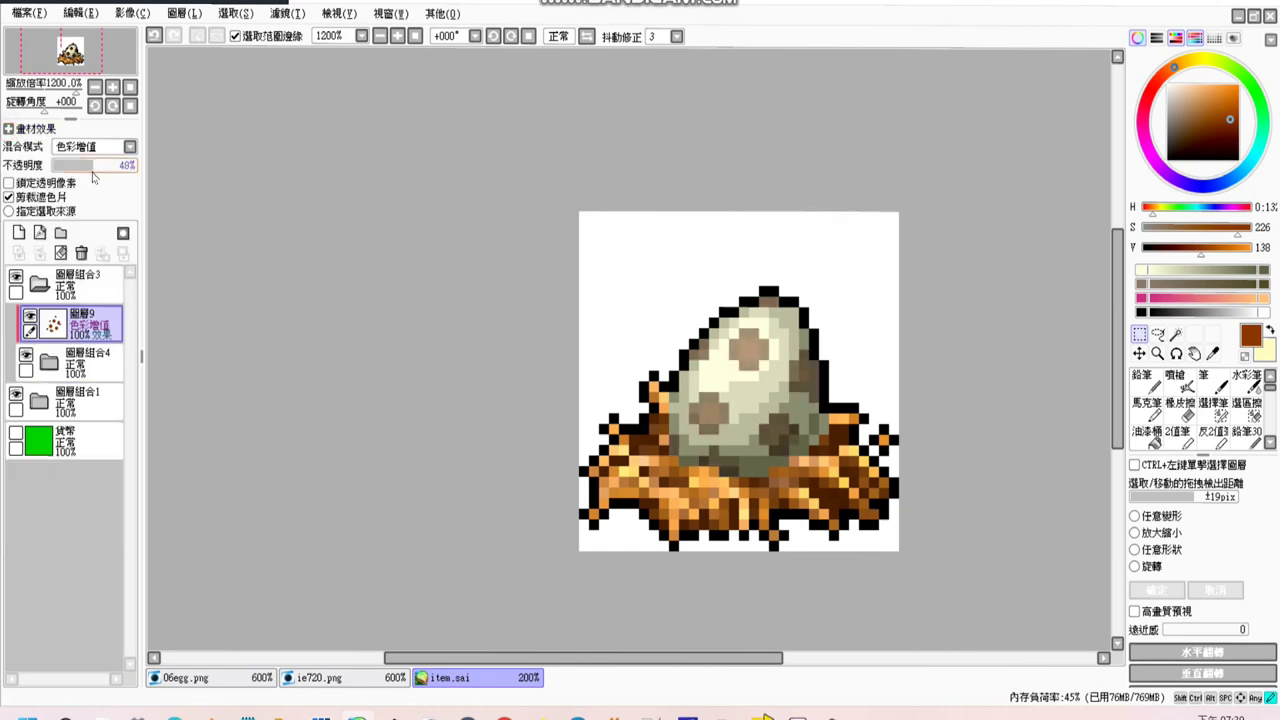
# Add a clipped Luminosity layer above the spots and ready the airbrush in white, checking the highlights in ie720.png.
pyautogui.scroll(2, 866, 390)
pyautogui.click(330, 677)
pyautogui.click(470, 677)
pyautogui.click(18, 232)
pyautogui.click(87, 146)
pyautogui.click(80, 203)
pyautogui.click(1175, 110)
pyautogui.click(1175, 380)
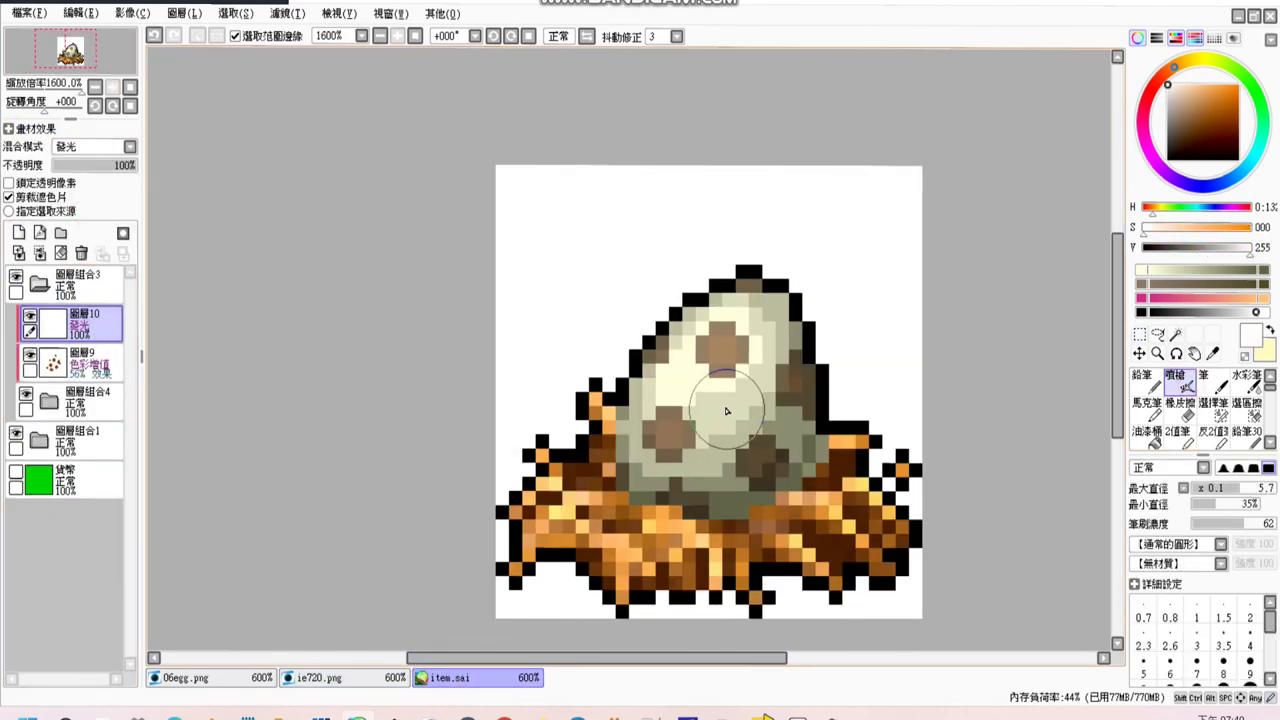
# Try airbrushing a soft white highlight on the egg with brush sizes 3 and 7.
pyautogui.moveTo(712, 335); pyautogui.dragTo(745, 440)
pyautogui.scroll(-2, 605, 208)
pyautogui.scroll(2, 865, 400)
pyautogui.click(1223, 610)
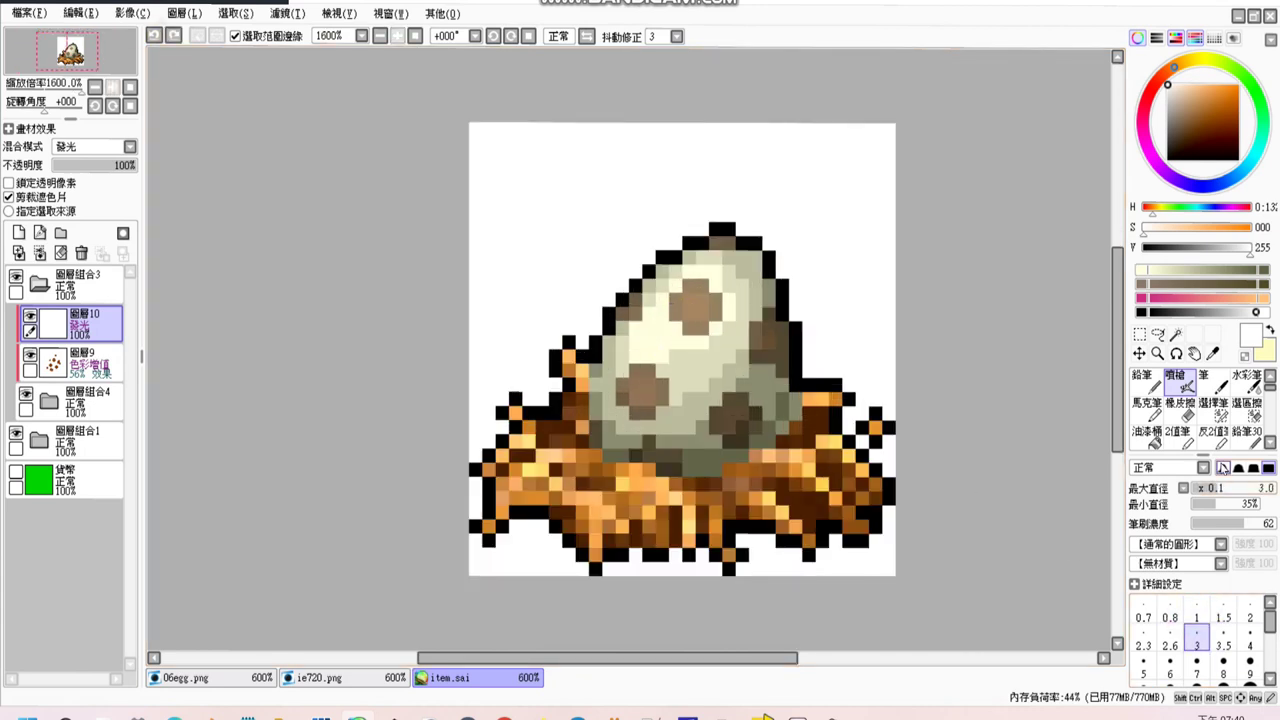
pyautogui.click(1196, 665)
pyautogui.scroll(-4, 700, 280)
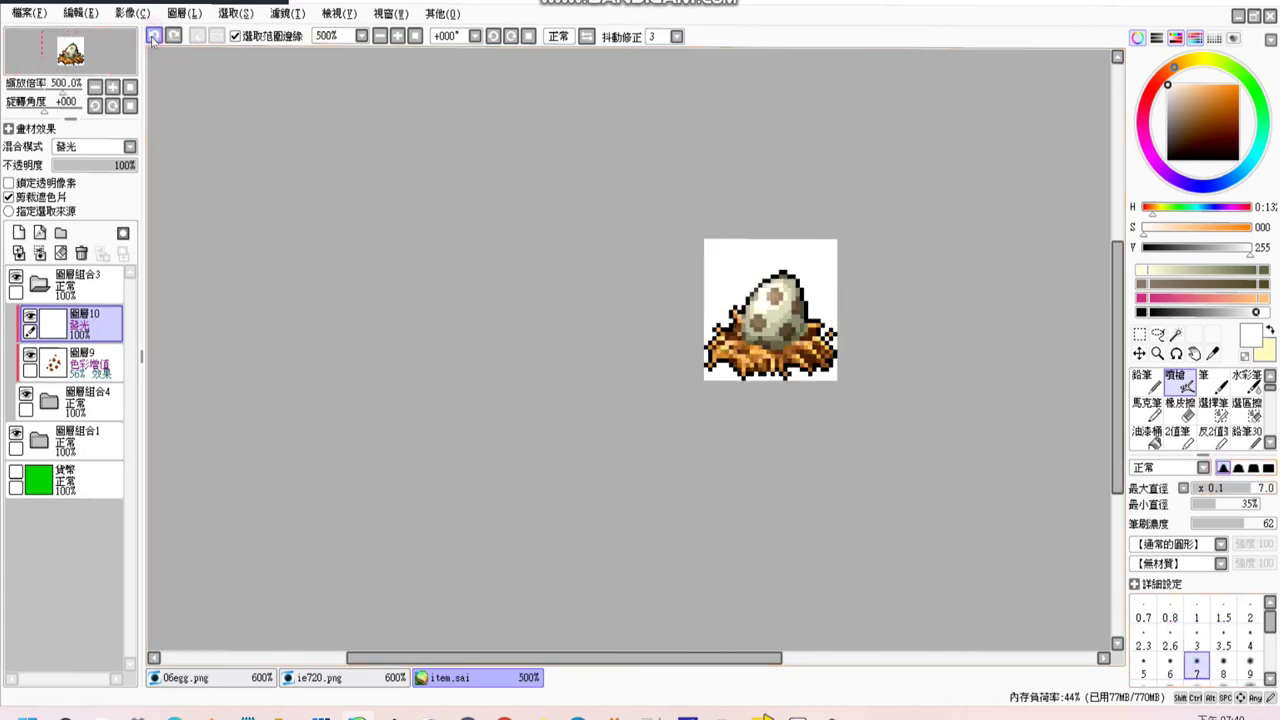
pyautogui.scroll(3, 770, 310)
pyautogui.scroll(-2, 940, 389)
# Airbrush a soft white glow on the egg with brush sizes 3 and 7 and adjust the glow layer's opacity.
pyautogui.click(1196, 645)
pyautogui.moveTo(108, 166); pyautogui.dragTo(116, 166)
pyautogui.scroll(1, 700, 300)
pyautogui.click(1196, 665)
pyautogui.scroll(-2, 663, 353)
pyautogui.scroll(-1, 863, 406)
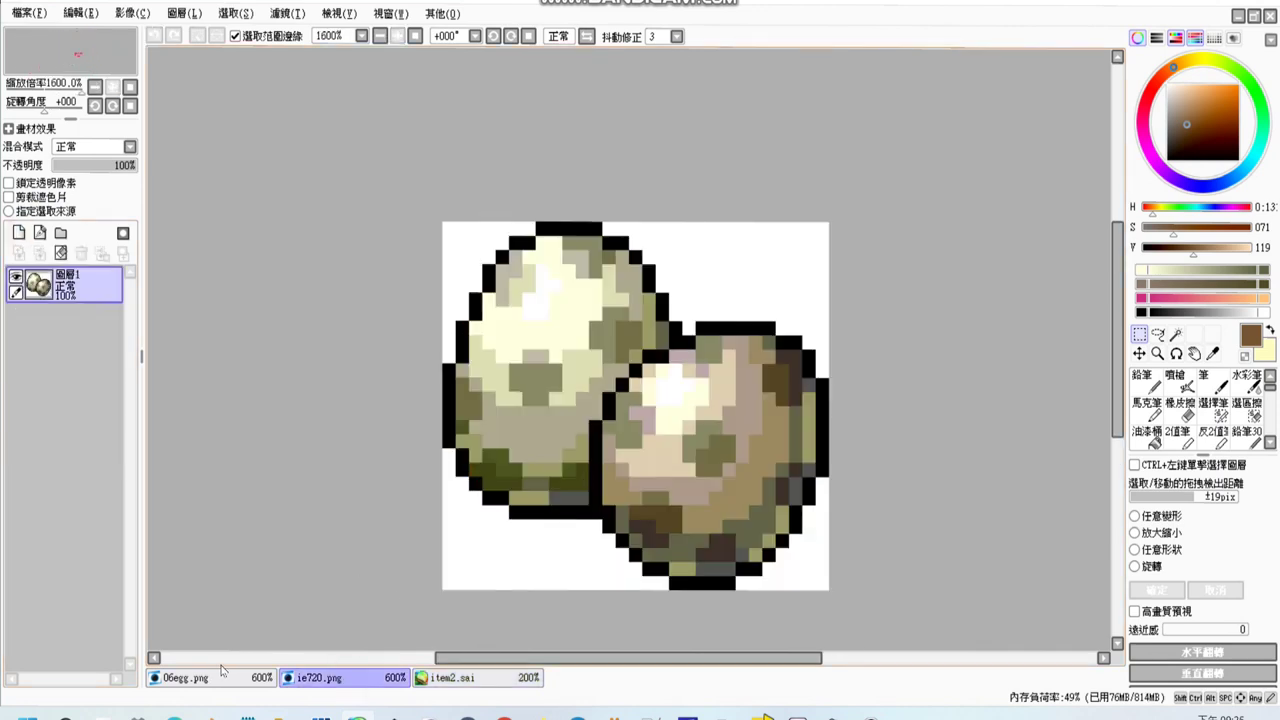
# In item2.sai, block in two brown egg silhouettes side by side in the empty nest, each on its own layer.
pyautogui.click(226, 674)
pyautogui.click(1262, 298)
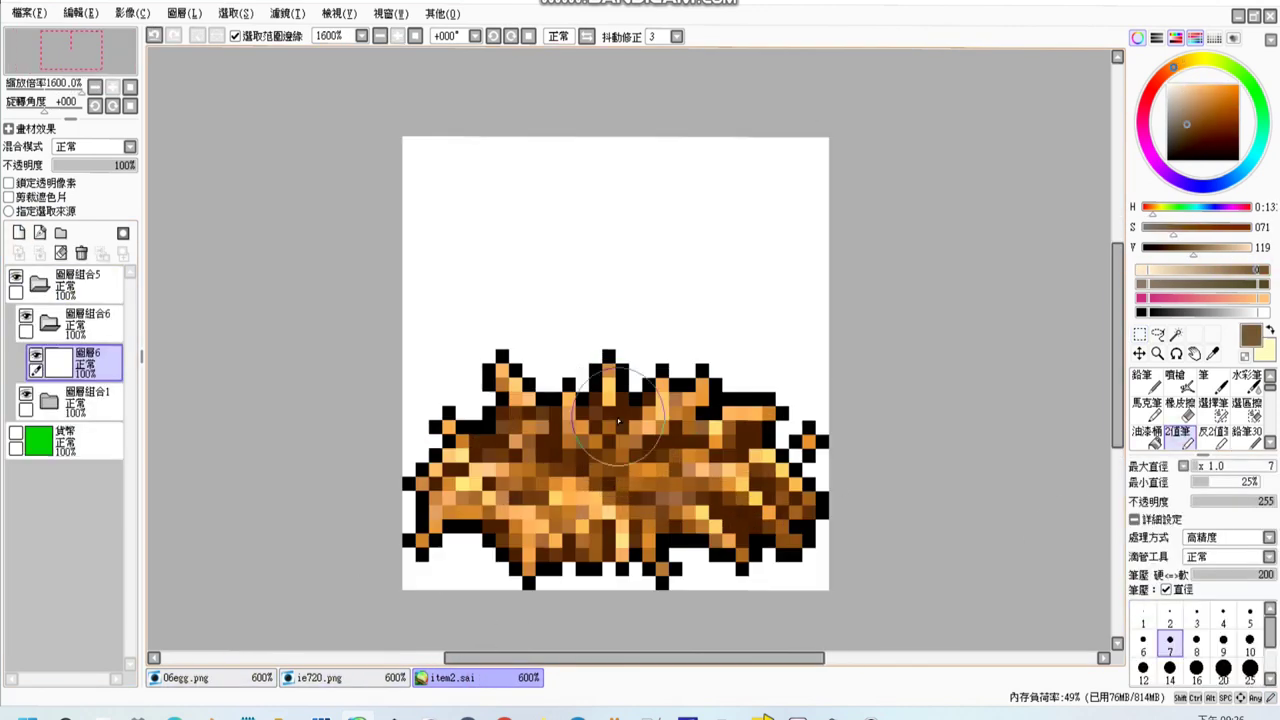
pyautogui.moveTo(563, 443)
pyautogui.mouseDown()
pyautogui.moveTo(591, 400)
pyautogui.moveTo(575, 345)
pyautogui.mouseUp()
pyautogui.hotkey('ctrl', 'shift', 'n')
pyautogui.moveTo(670, 410)
pyautogui.mouseDown()
pyautogui.moveTo(635, 422)
pyautogui.moveTo(675, 381)
pyautogui.moveTo(679, 444)
pyautogui.moveTo(627, 389)
pyautogui.moveTo(663, 333)
pyautogui.moveTo(691, 425)
pyautogui.moveTo(691, 401)
pyautogui.moveTo(665, 449)
pyautogui.moveTo(711, 401)
pyautogui.moveTo(685, 381)
pyautogui.mouseUp()
pyautogui.hotkey('ctrl', 'z')
pyautogui.hotkey('ctrl', 'z')
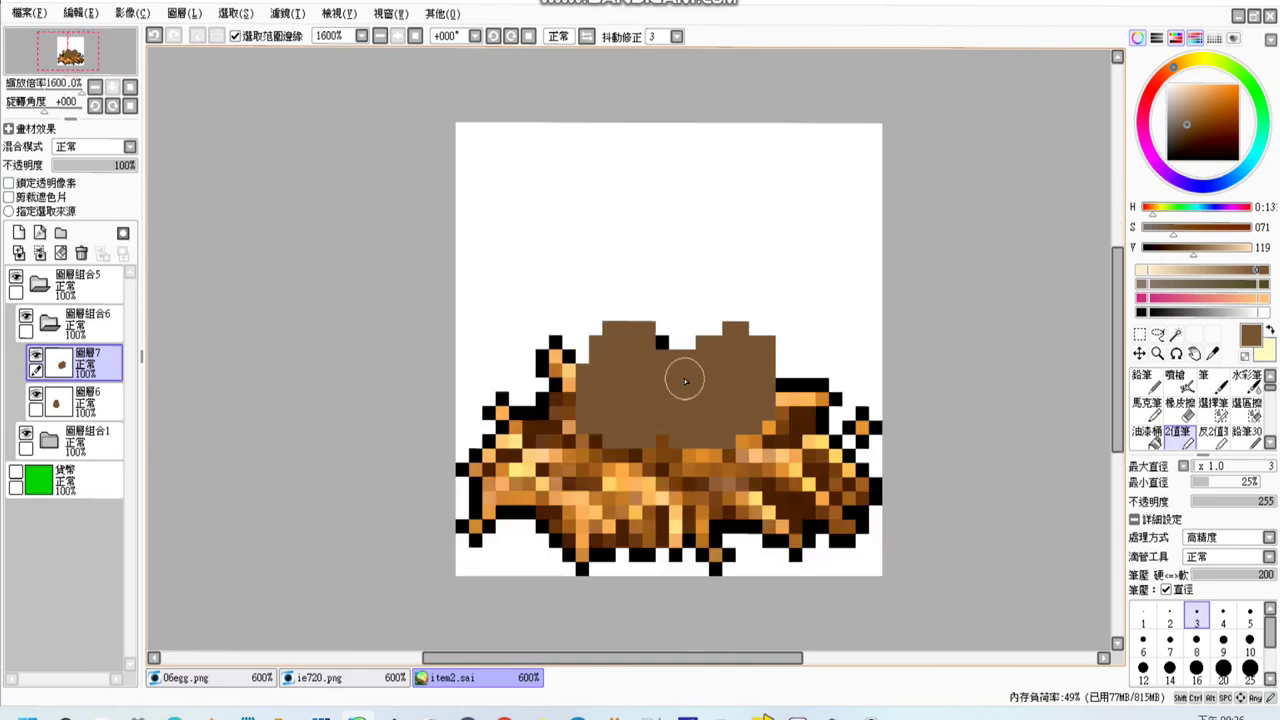
# Shift the egg folder down one pixel in the nest, with the right egg's layer temporarily at 64% opacity.
pyautogui.moveTo(87, 172); pyautogui.dragTo(106, 166)
pyautogui.click(85, 320)
pyautogui.press('ctrl')
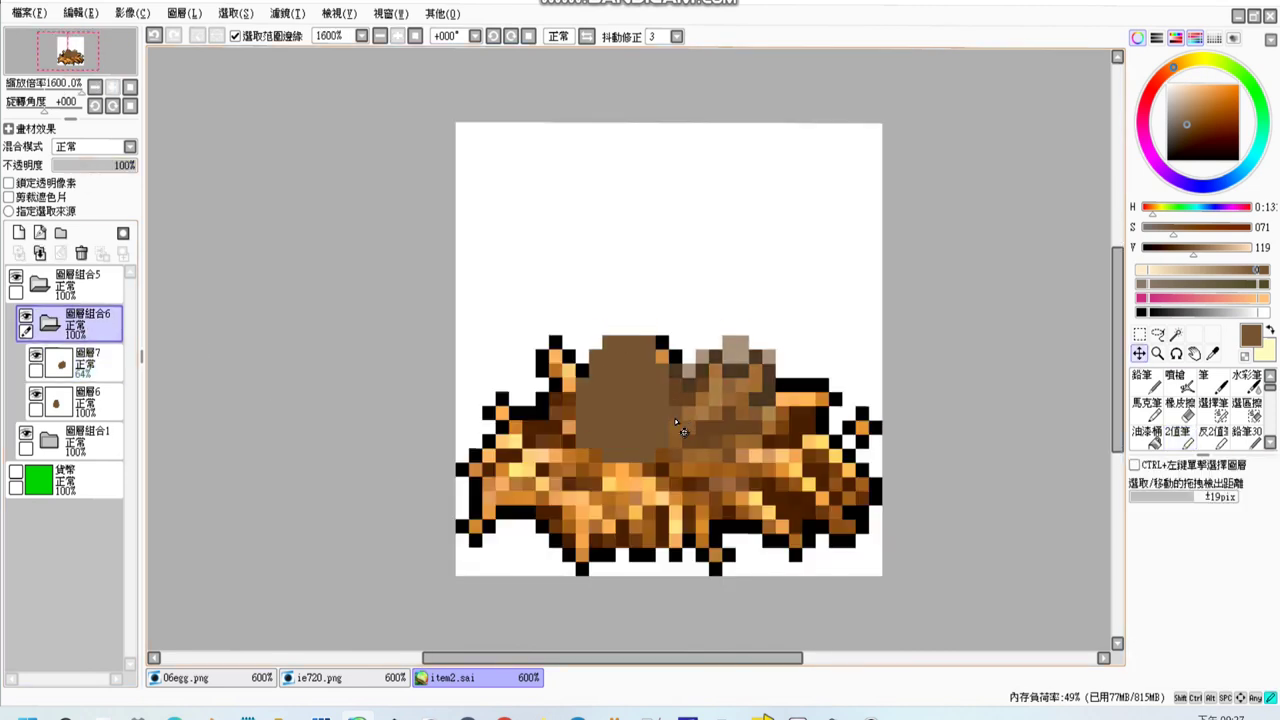
pyautogui.moveTo(790, 298); pyautogui.dragTo(830, 298)
pyautogui.hotkey('ctrl', 't')
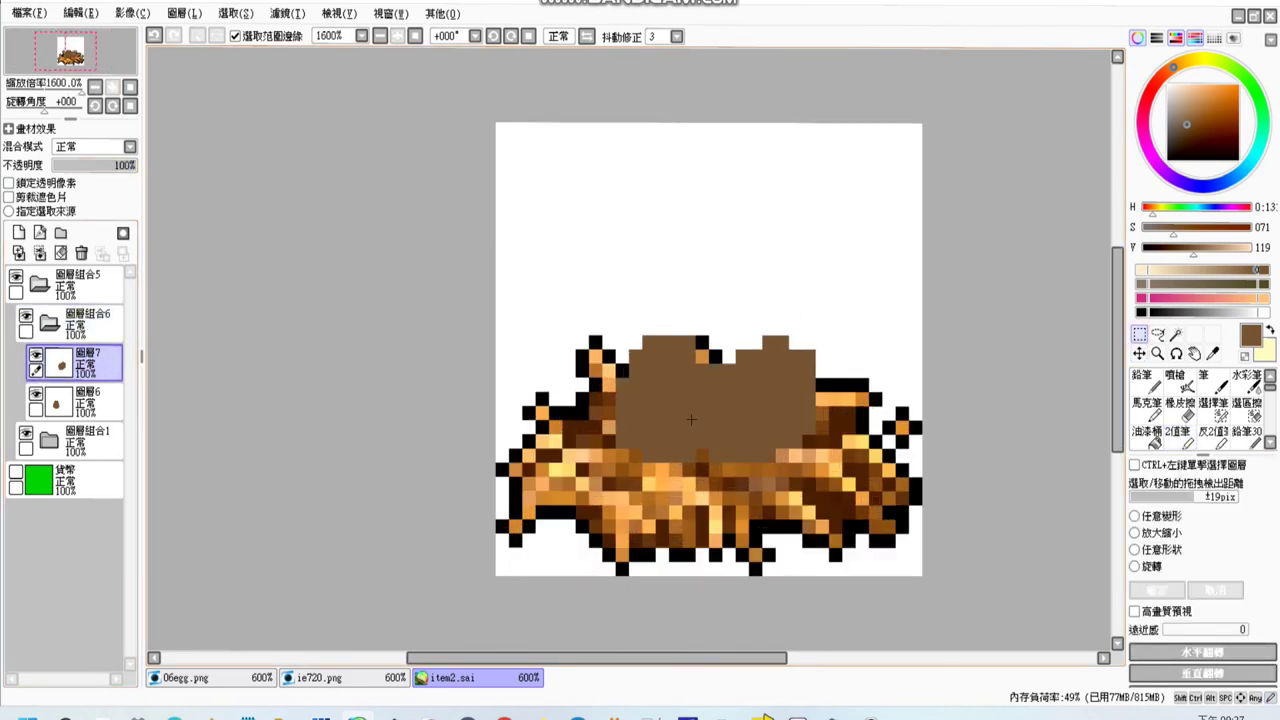
# Add a folder beneath the egg layers and clip a layer filled with black to it.
pyautogui.click(18, 232)
pyautogui.click(60, 232)
pyautogui.click(1145, 432)
pyautogui.click(1141, 312)
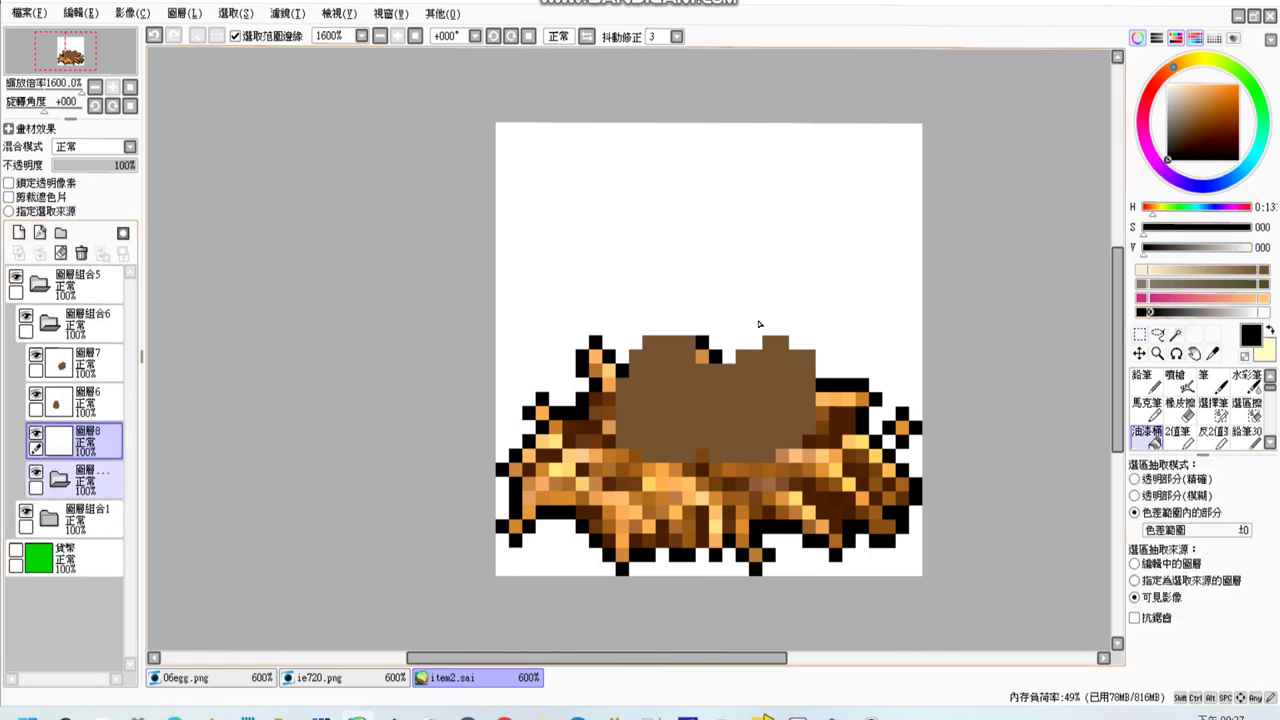
pyautogui.click(1134, 563)
pyautogui.click(863, 309)
pyautogui.click(8, 197)
# Paste copies of both egg silhouettes into the new folder and offset them by one pixel each way to form black outlines.
pyautogui.hotkey('ctrl', 'v')
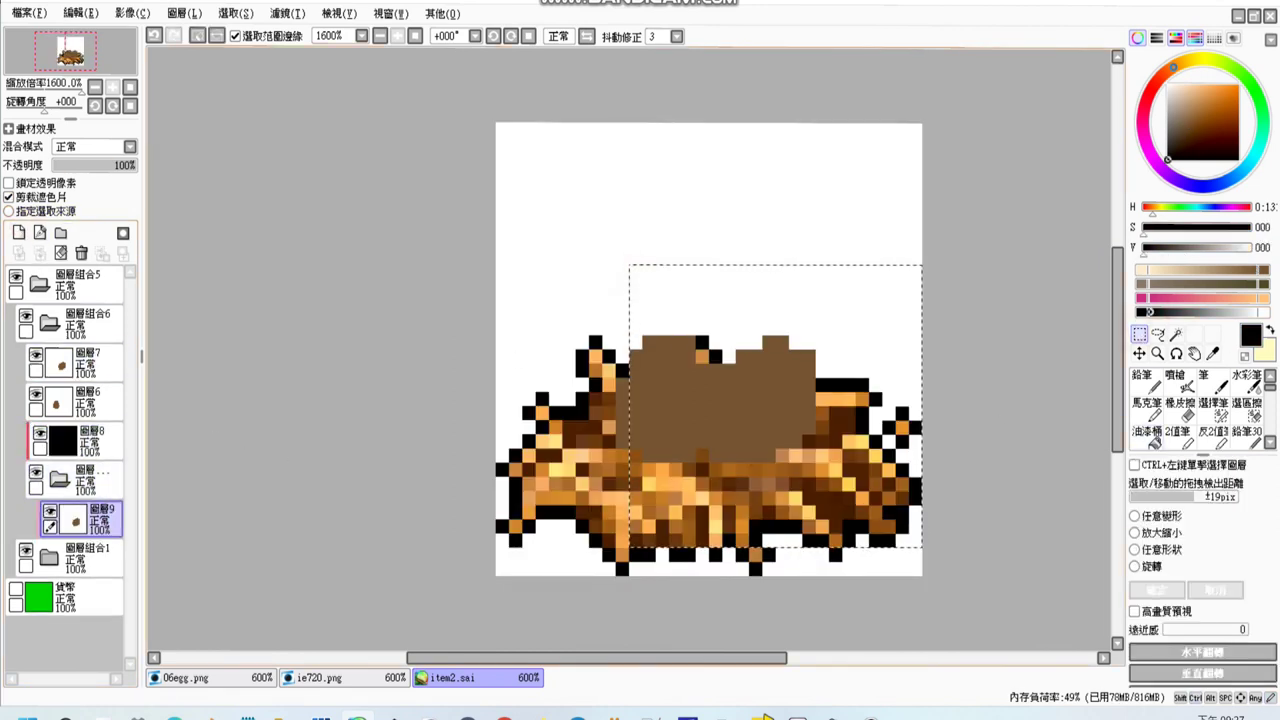
pyautogui.hotkey('ctrl', 'v')
pyautogui.hotkey('ctrl', 'v')
pyautogui.hotkey('ctrl', 'v')
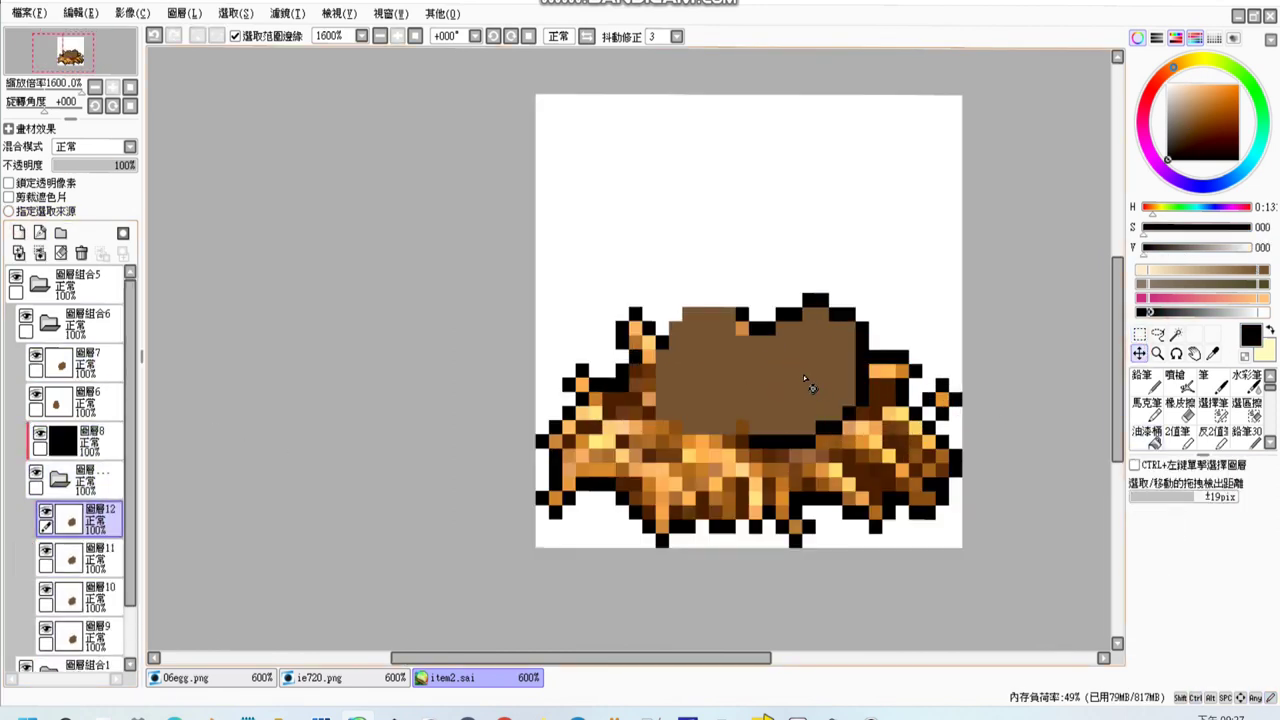
pyautogui.hotkey('ctrl', 'v')
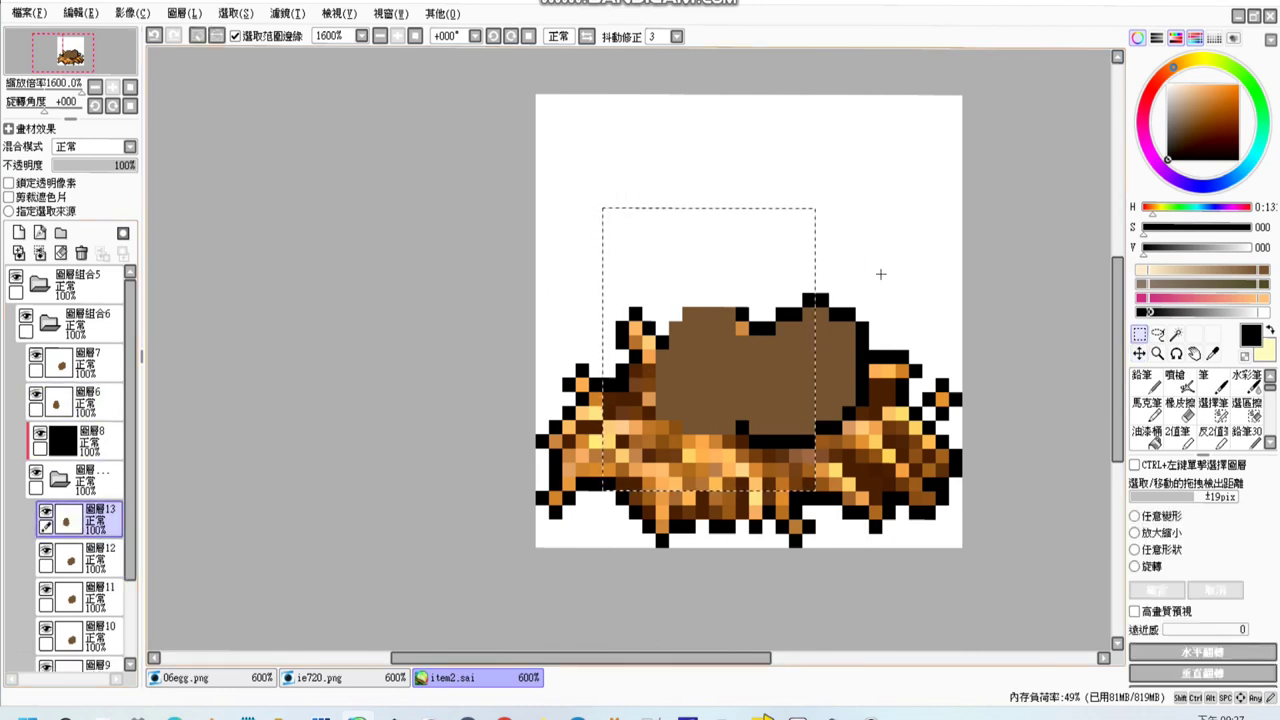
pyautogui.hotkey('ctrl', 'v')
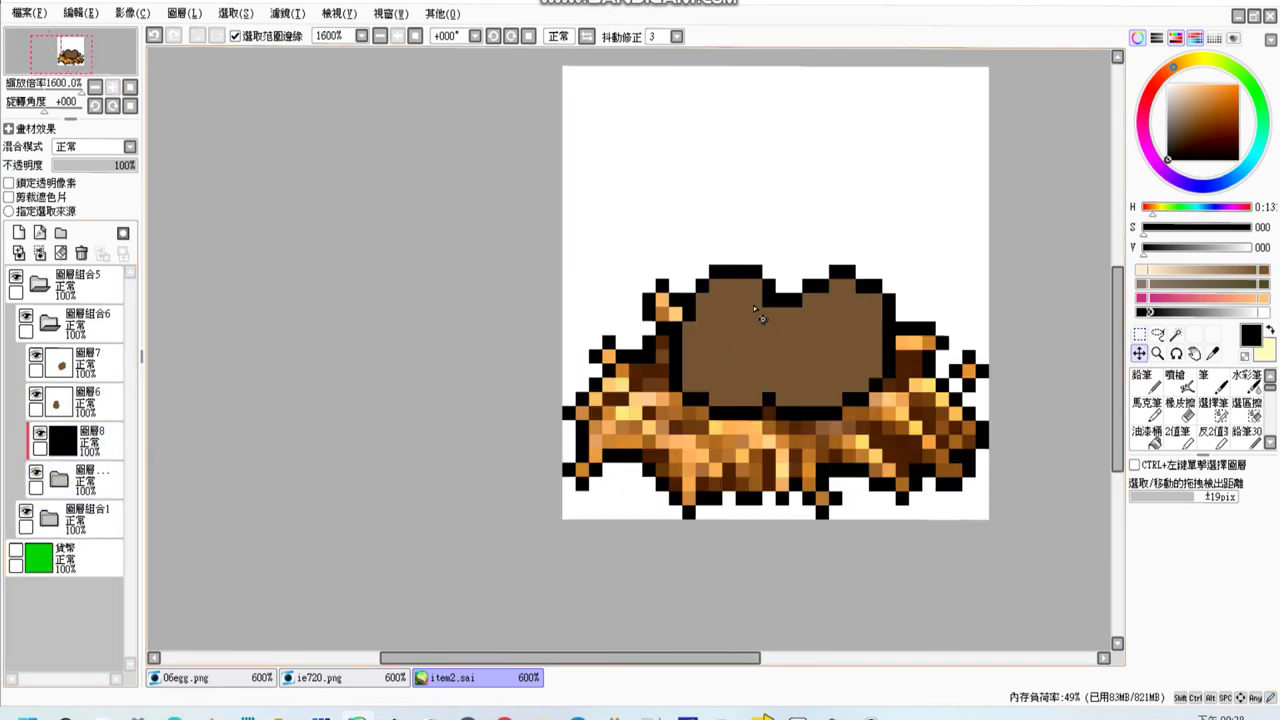
pyautogui.click(59, 479)
# Erase the left edge of the right egg's silhouette to open a one-pixel black dividing line between the two eggs.
pyautogui.click(62, 363)
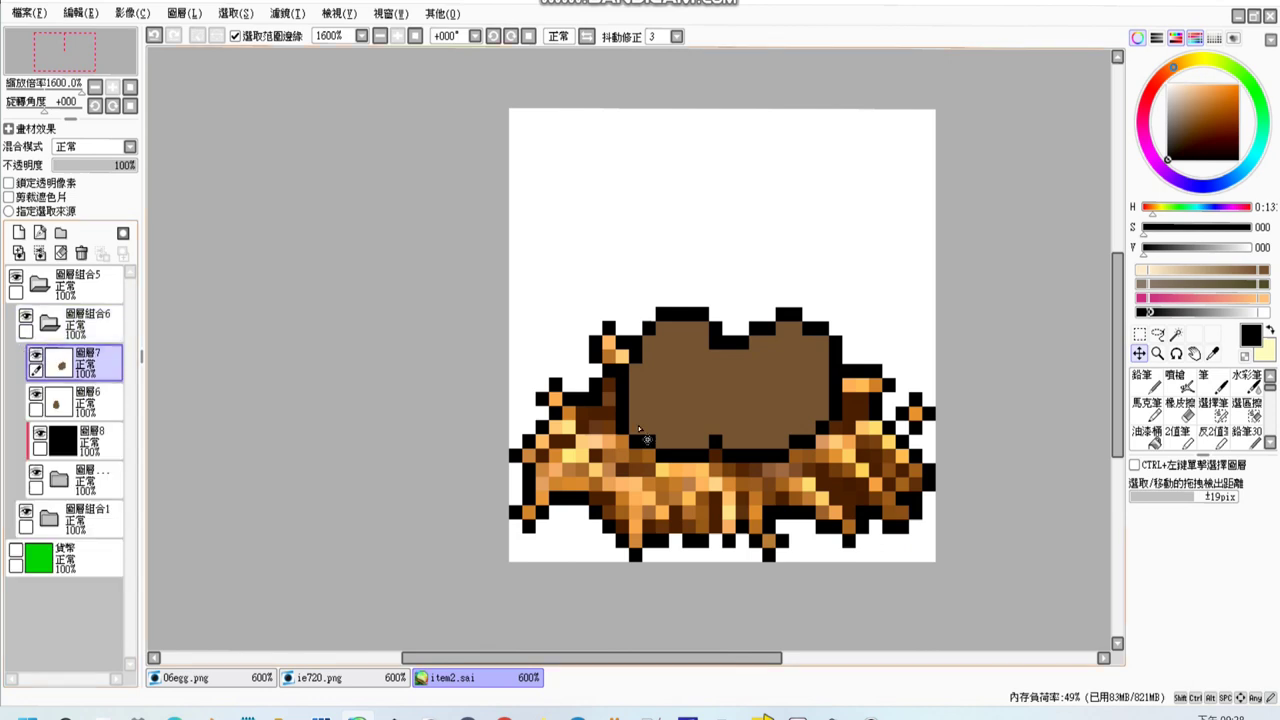
pyautogui.click(1179, 431)
pyautogui.click(25, 316)
pyautogui.click(25, 316)
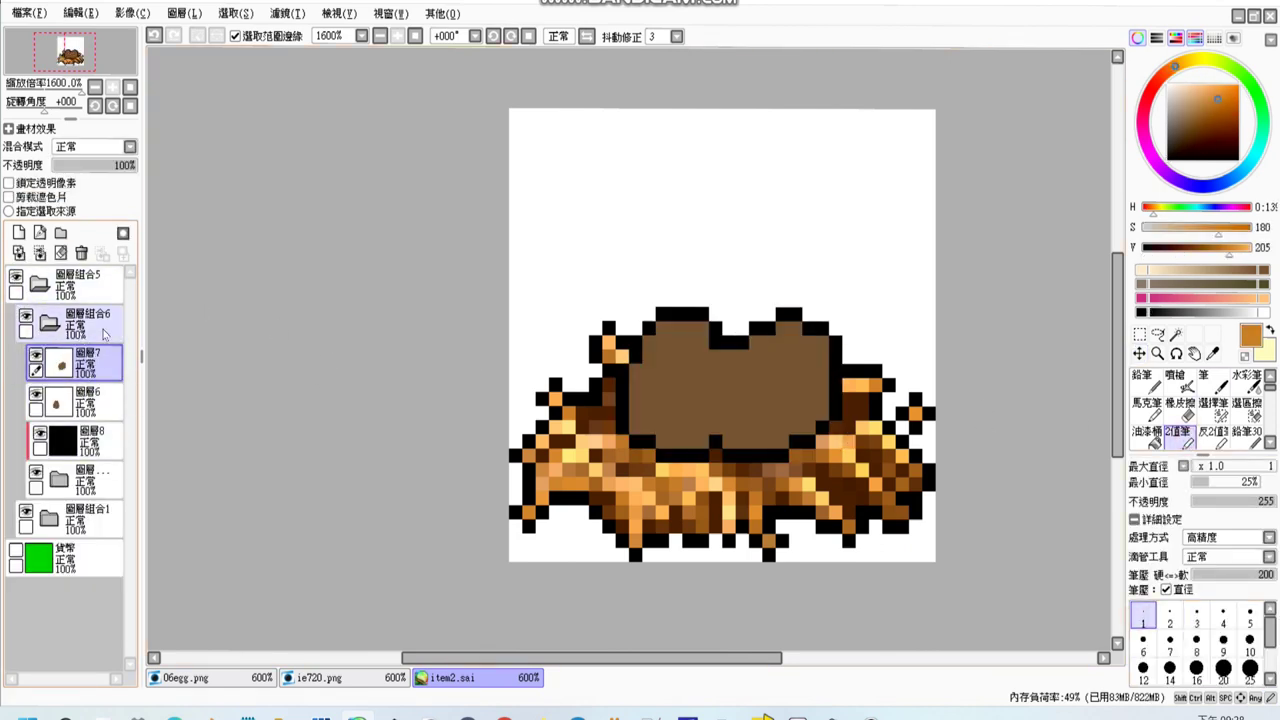
pyautogui.click(36, 355)
pyautogui.click(36, 355)
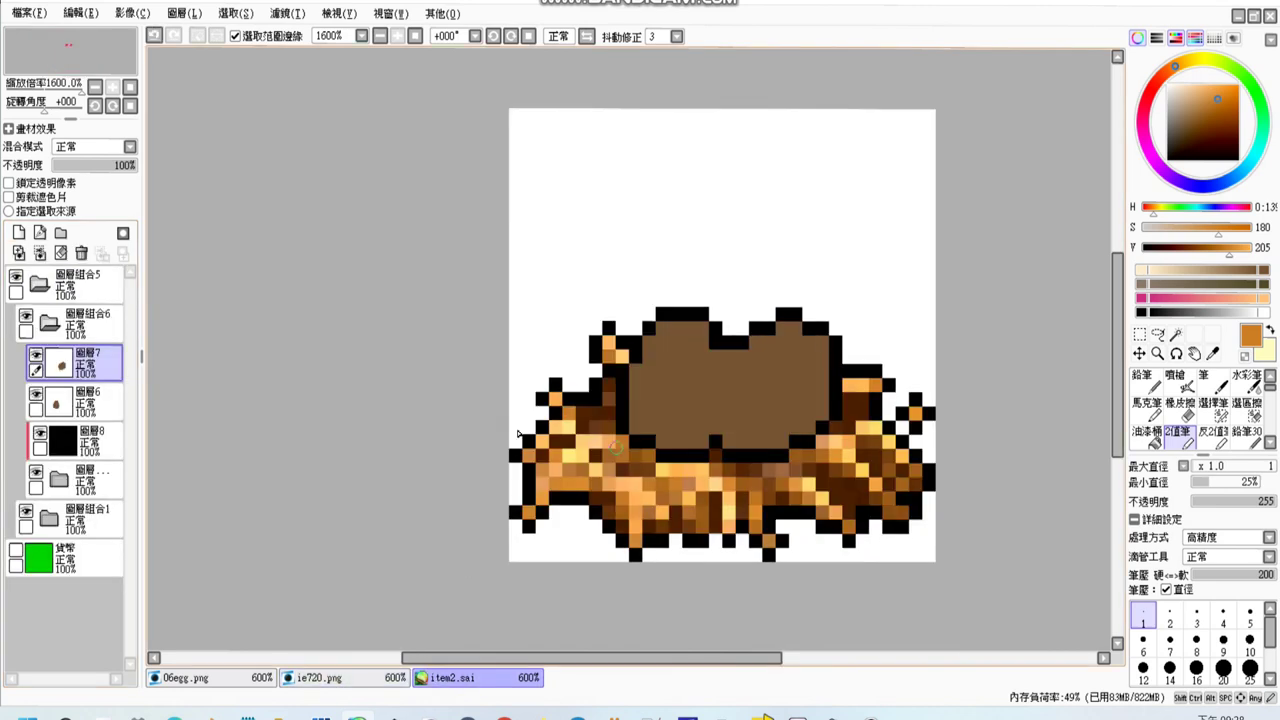
pyautogui.click(36, 355)
pyautogui.click(36, 355)
pyautogui.click(1213, 431)
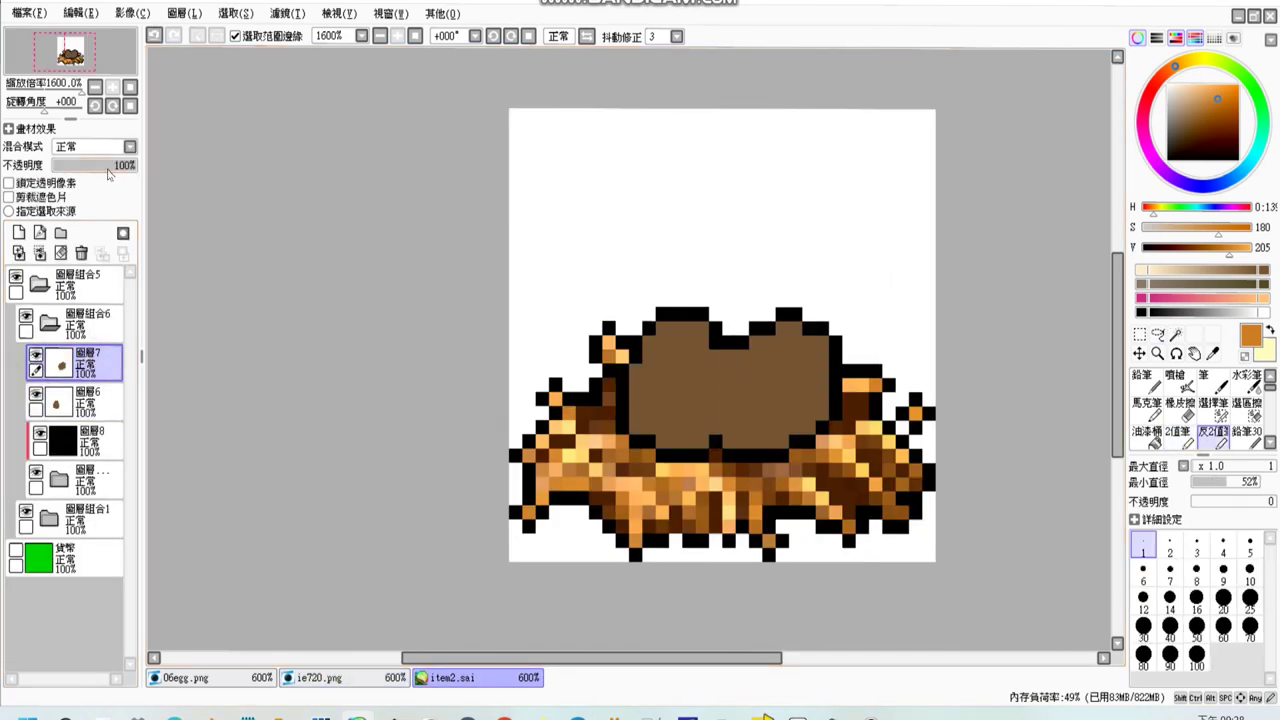
pyautogui.moveTo(134, 165); pyautogui.dragTo(84, 165)
pyautogui.hotkey('ctrl', 'z')
pyautogui.moveTo(257, 186); pyautogui.dragTo(163, 128)
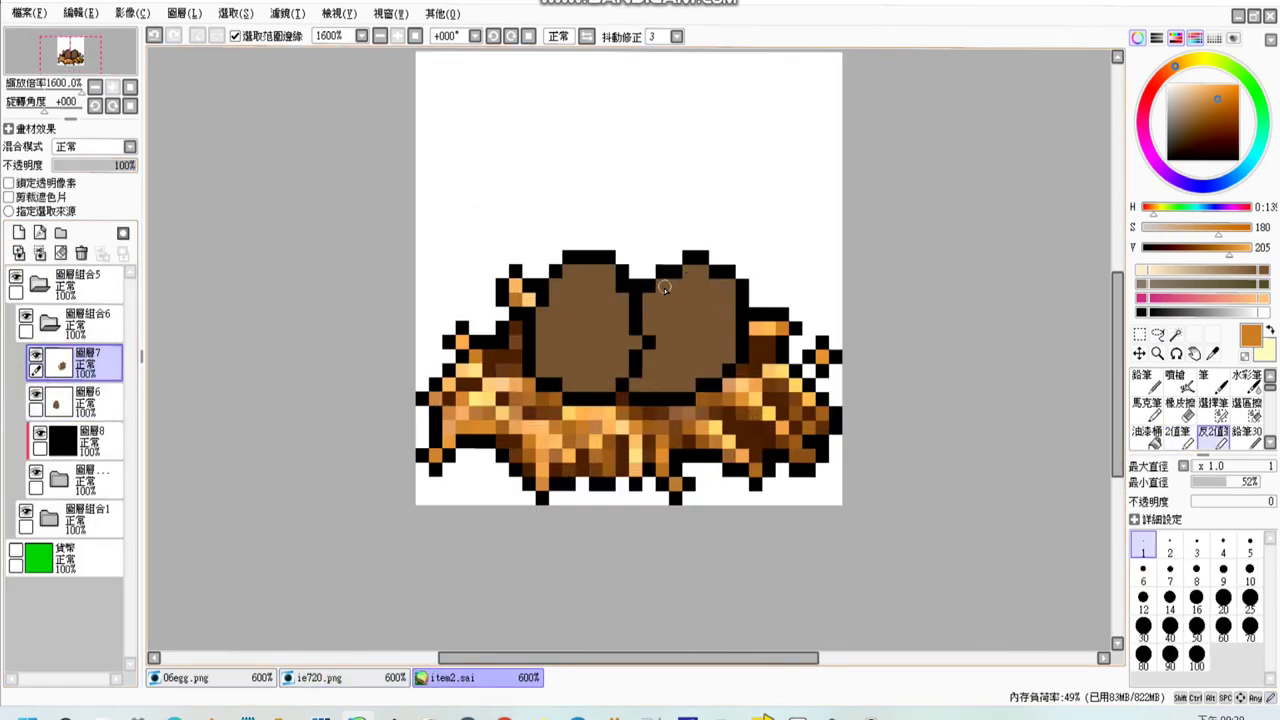
# Merge the outline folder and its clipped black fill into a single black outline layer.
pyautogui.click(100, 475)
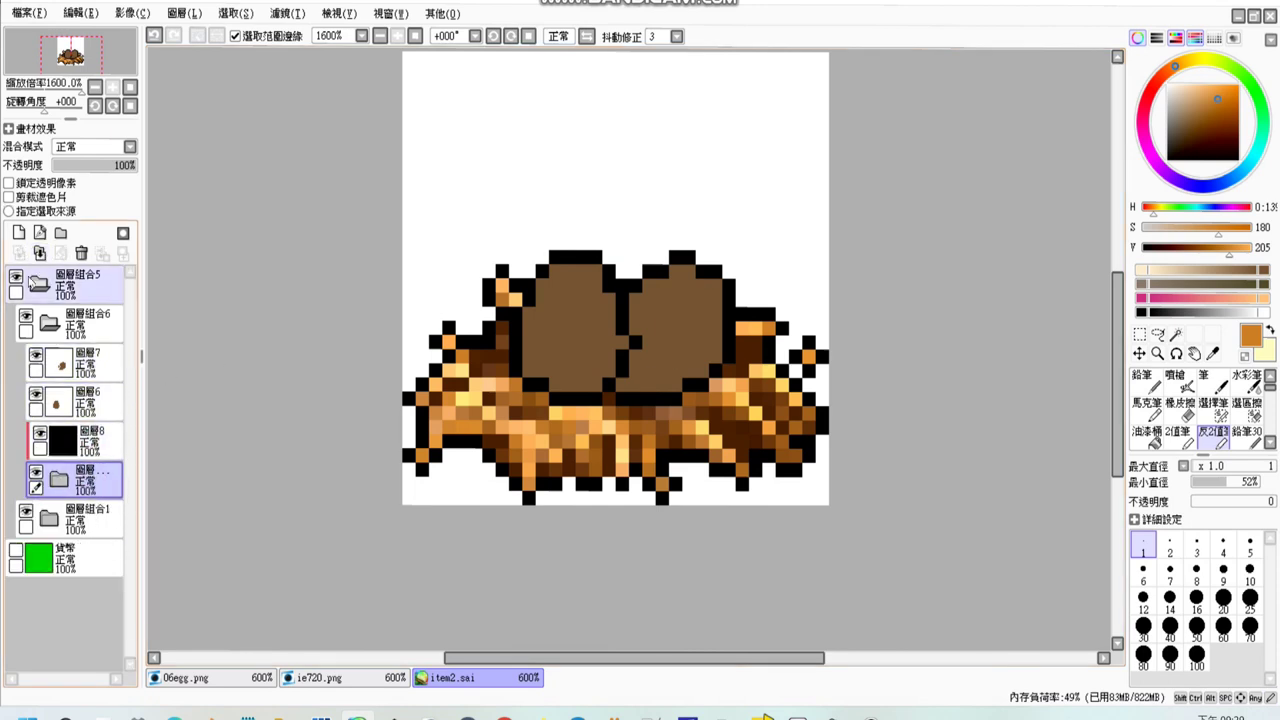
pyautogui.click(40, 252)
pyautogui.click(36, 355)
pyautogui.click(36, 355)
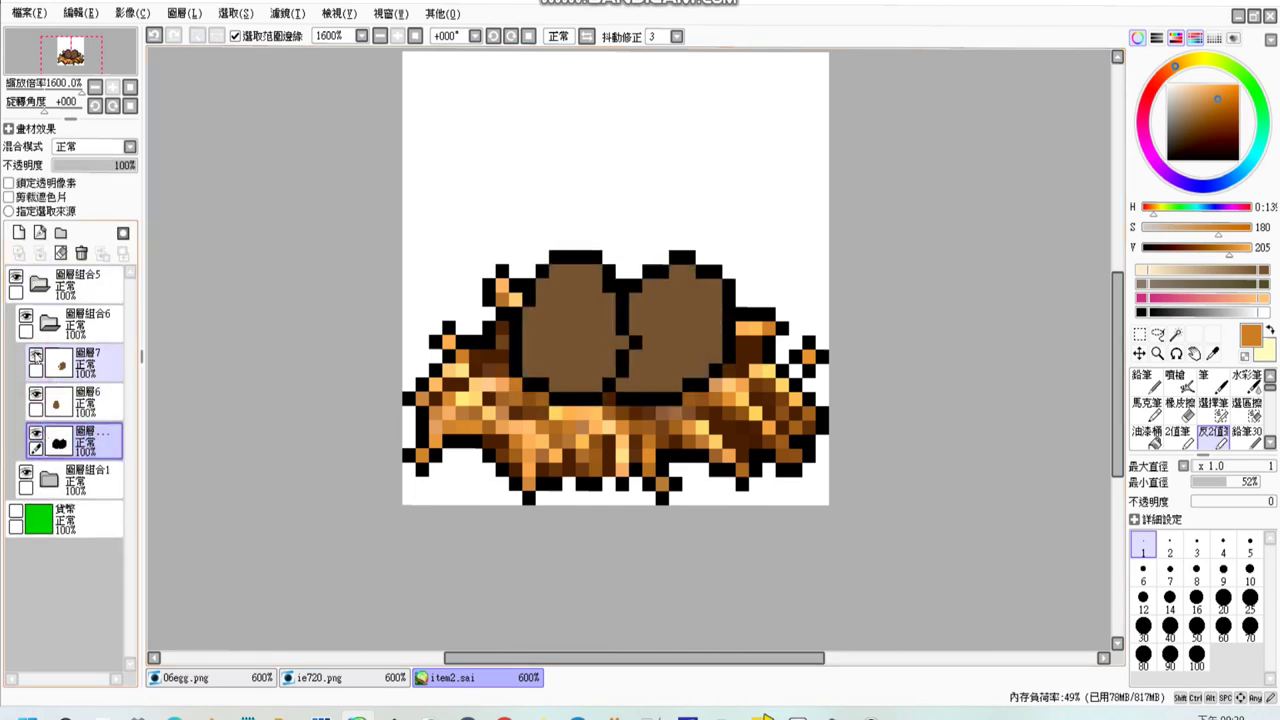
pyautogui.click(26, 318)
pyautogui.click(26, 318)
# Erase the black outline along the right egg's bottom, where the egg meets the nest straw.
pyautogui.press('Up')
pyautogui.press('Up')
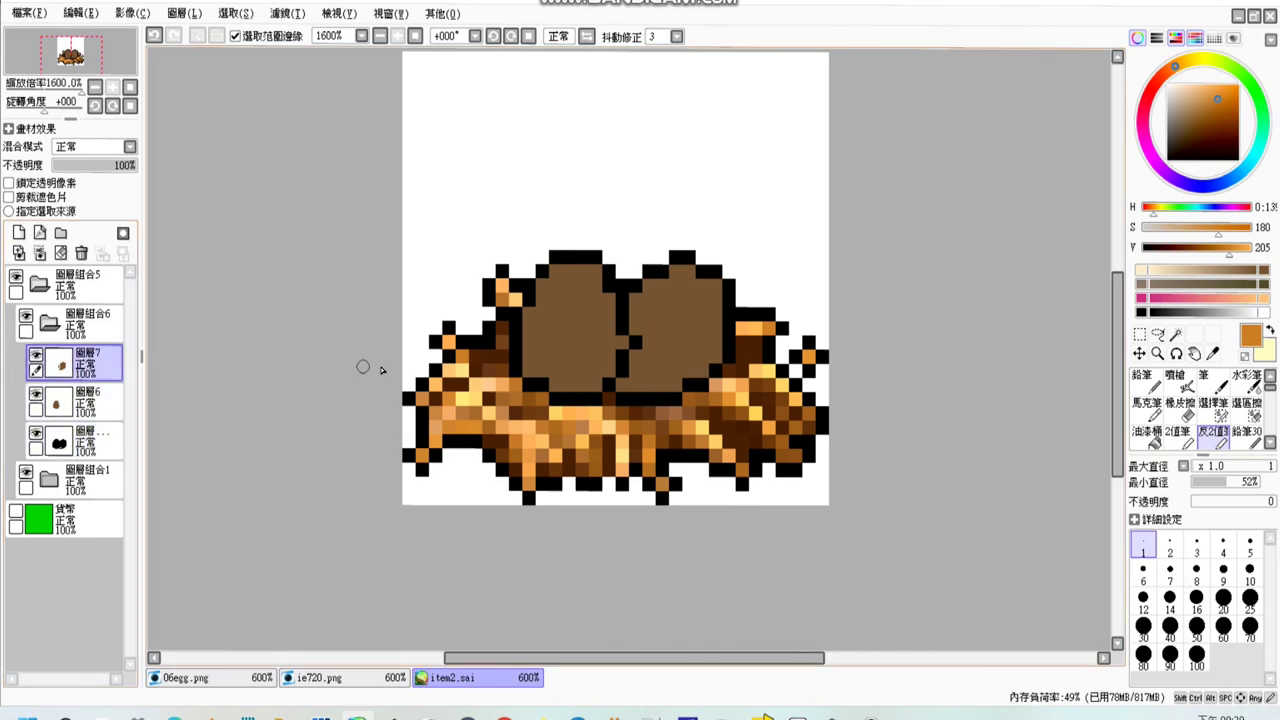
pyautogui.press('Down')
pyautogui.press('Down')
pyautogui.hotkey('ctrl', 'z')
pyautogui.hotkey('ctrl', 'z')
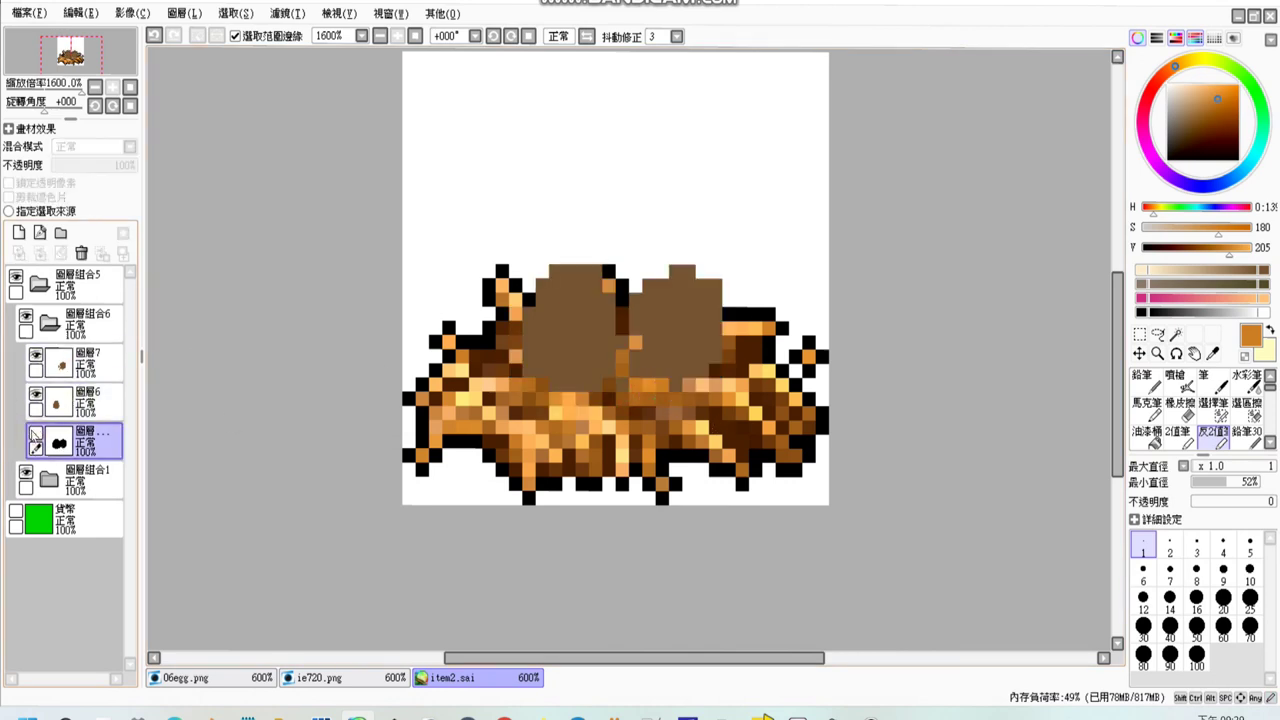
pyautogui.hotkey('ctrl', 'y')
pyautogui.hotkey('ctrl', 'y')
pyautogui.moveTo(585, 346); pyautogui.dragTo(638, 346)
pyautogui.scroll(-1, 638, 346)
# Group the two egg silhouette layers in a new folder and add an empty layer directly above the left egg's layer.
pyautogui.click(47, 362)
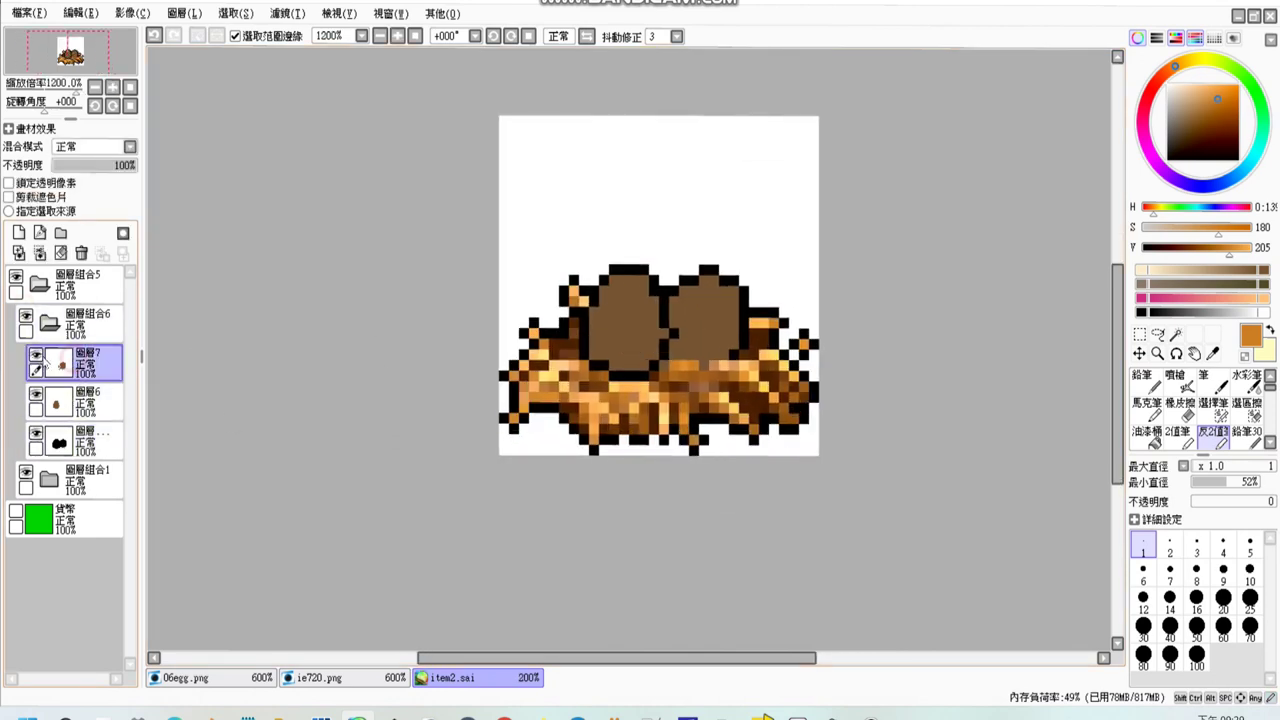
pyautogui.click(60, 232)
pyautogui.click(18, 232)
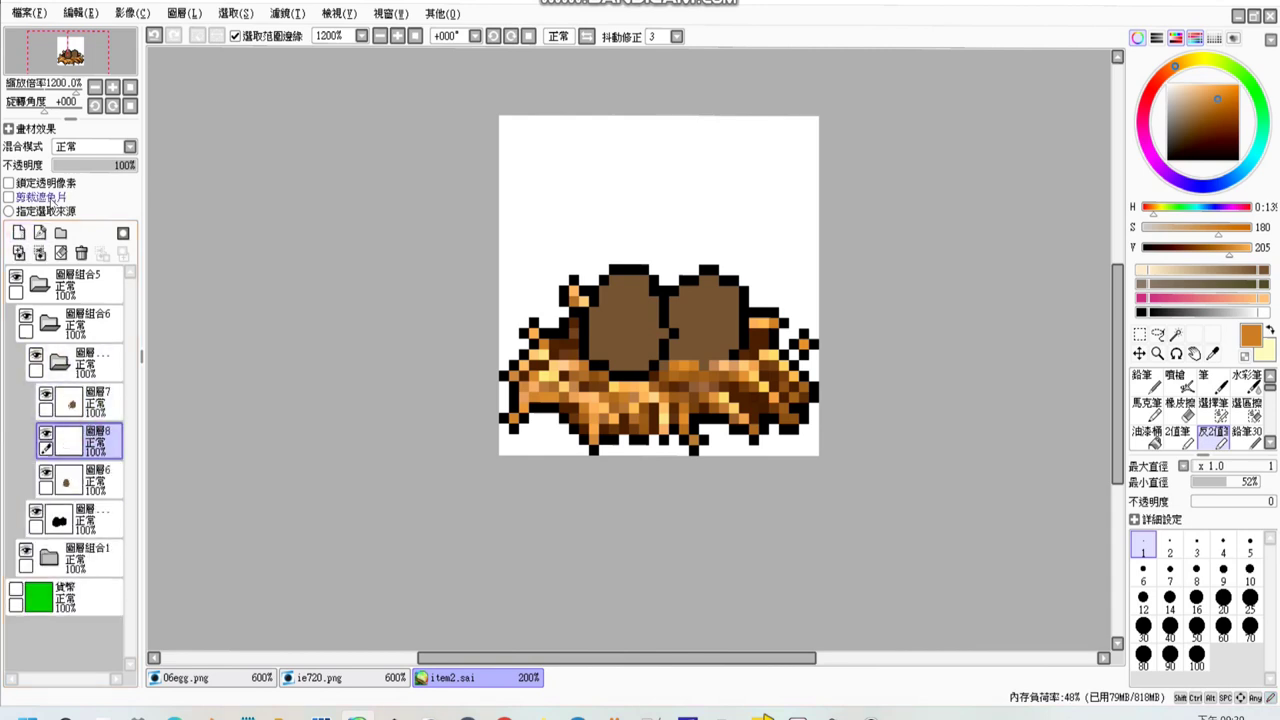
# Clip the new layer to the left egg and paint a lighter brown over most of it, leaving dark lower and right edges.
pyautogui.click(1230, 268)
pyautogui.click(1178, 431)
pyautogui.scroll(1, 600, 300)
pyautogui.moveTo(630, 330)
pyautogui.mouseDown()
pyautogui.moveTo(660, 300)
pyautogui.moveTo(653, 270)
pyautogui.mouseUp()
# Add a layer clipped to the right egg and shade it in stepped tones from light brown up to cream.
pyautogui.click(70, 400)
pyautogui.click(18, 232)
pyautogui.moveTo(777, 286)
pyautogui.mouseDown()
pyautogui.moveTo(783, 336)
pyautogui.moveTo(759, 268)
pyautogui.moveTo(789, 295)
pyautogui.moveTo(729, 263)
pyautogui.moveTo(760, 313)
pyautogui.moveTo(763, 210)
pyautogui.moveTo(805, 272)
pyautogui.moveTo(730, 300)
pyautogui.mouseUp()
pyautogui.click(1196, 268)
pyautogui.click(1156, 268)
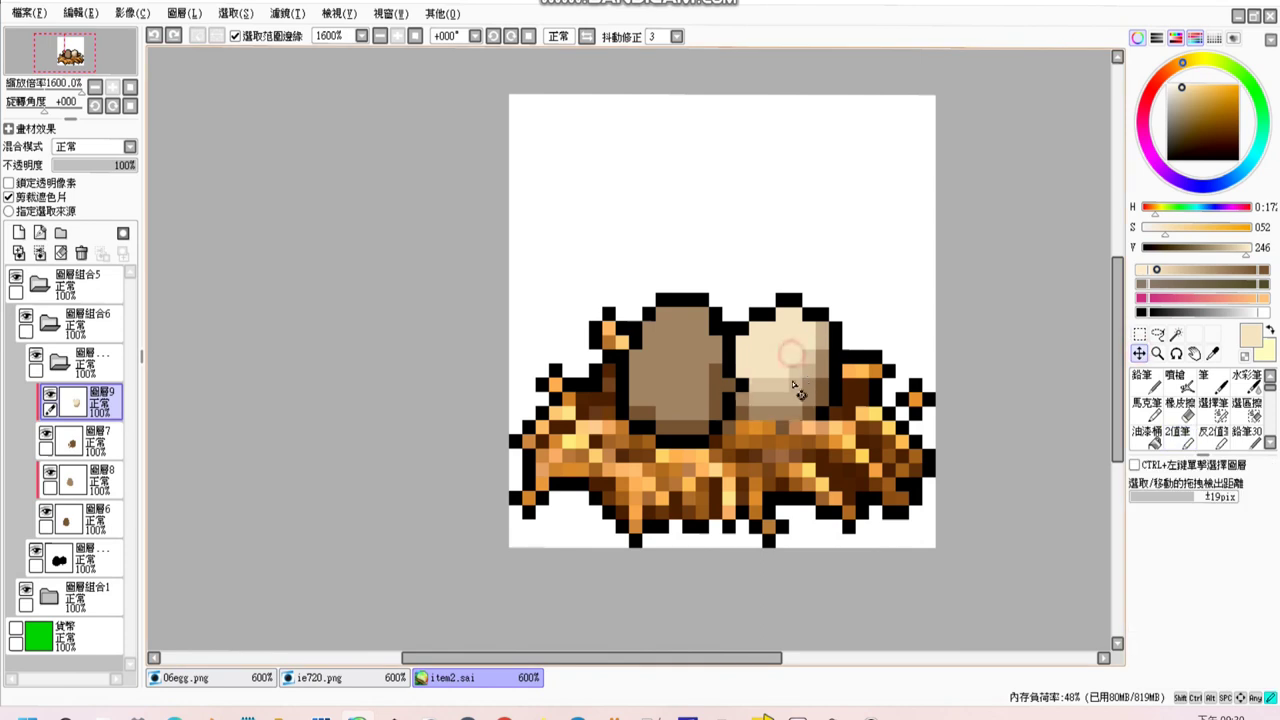
# Shade the left egg on its clipped layer with progressively lighter tan and cream tones.
pyautogui.keyDown('ctrl'); pyautogui.click(783, 490); pyautogui.keyUp('ctrl')
pyautogui.moveTo(868, 415)
pyautogui.mouseDown()
pyautogui.moveTo(707, 383)
pyautogui.moveTo(832, 407)
pyautogui.moveTo(702, 356)
pyautogui.moveTo(725, 315)
pyautogui.moveTo(734, 408)
pyautogui.moveTo(825, 409)
pyautogui.moveTo(713, 381)
pyautogui.moveTo(726, 345)
pyautogui.mouseUp()
pyautogui.scroll(1, 726, 357)
pyautogui.click(1137, 618)
pyautogui.hscroll(-2, 859, 398)
# Sample the tan tone and touch up the upper edges of both eggs on their own clipped layers.
pyautogui.keyDown('alt'); pyautogui.click(859, 398); pyautogui.keyUp('alt')
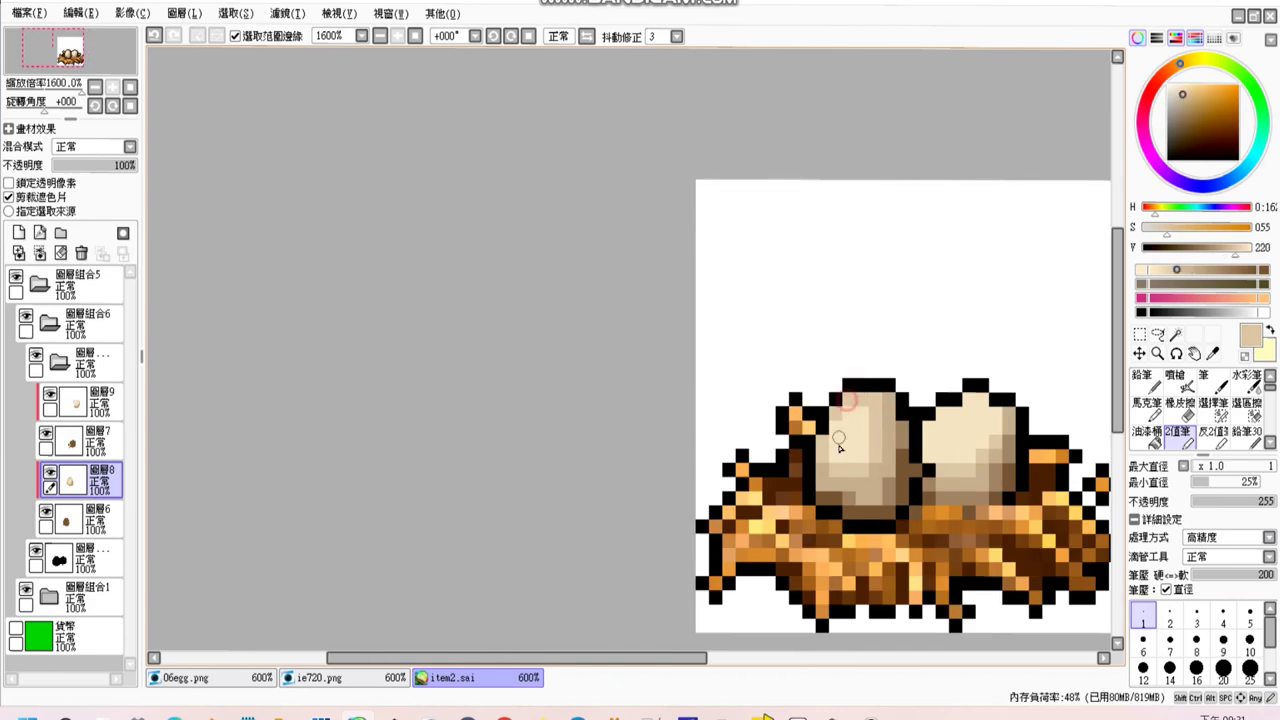
pyautogui.keyDown('ctrl'); pyautogui.click(940, 441); pyautogui.keyUp('ctrl')
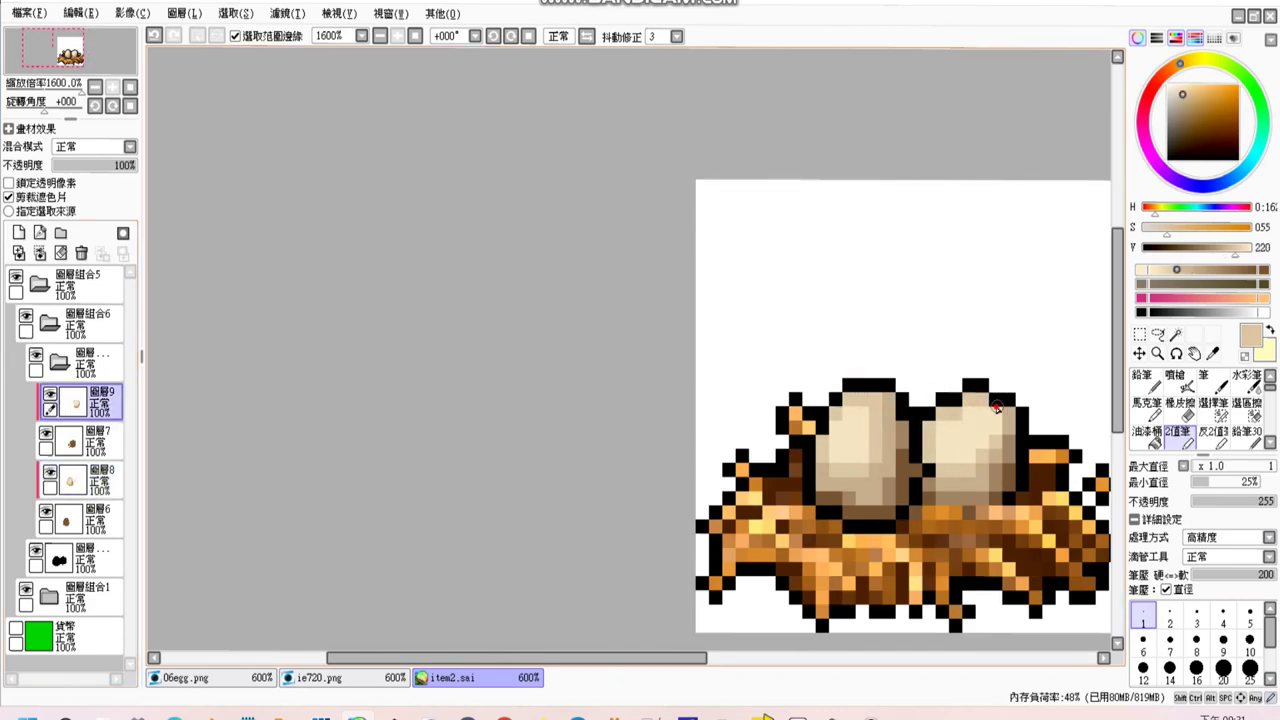
pyautogui.scroll(-1, 992, 402)
pyautogui.hotkey('ctrl', 'shift', 'Tab')
pyautogui.hotkey('ctrl', 'shift', 'Tab')
pyautogui.hotkey('ctrl', 'shift', 'Tab')
pyautogui.scroll(-2, 835, 428)
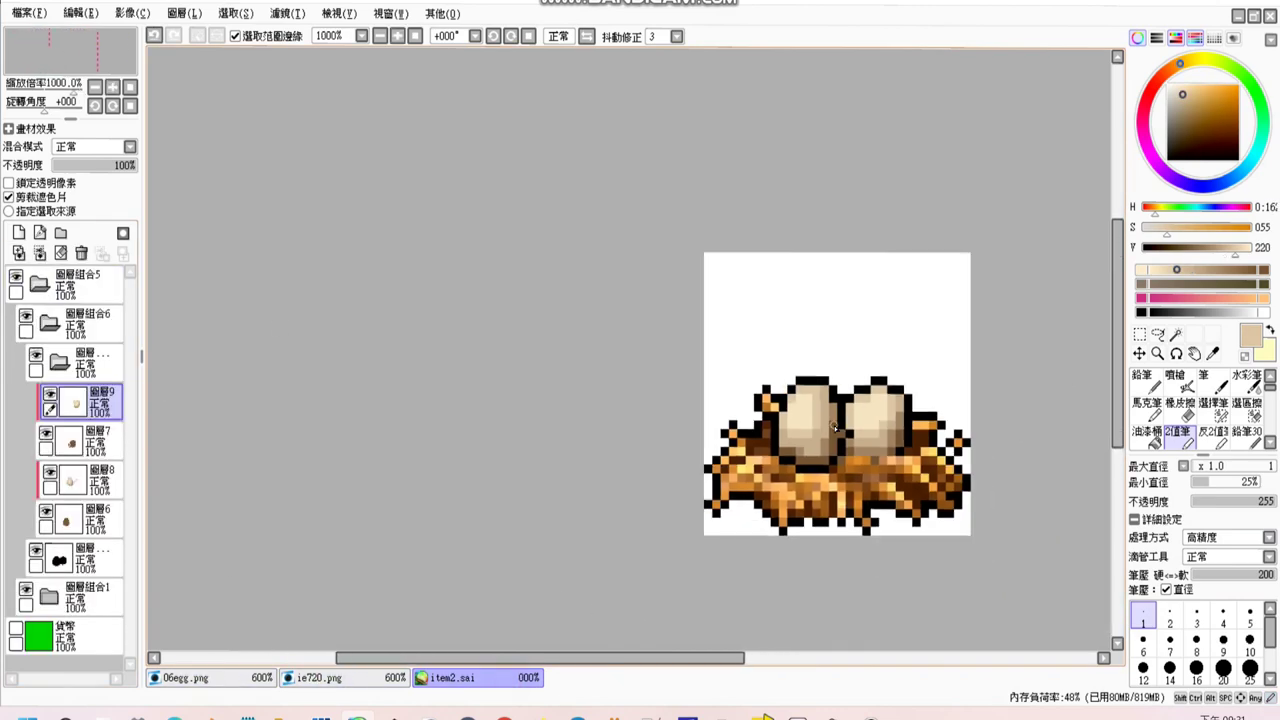
pyautogui.scroll(2, 835, 428)
# Sample the cream tone and retouch the light pixels in the left egg's lower part.
pyautogui.keyDown('ctrl'); pyautogui.click(745, 435); pyautogui.keyUp('ctrl')
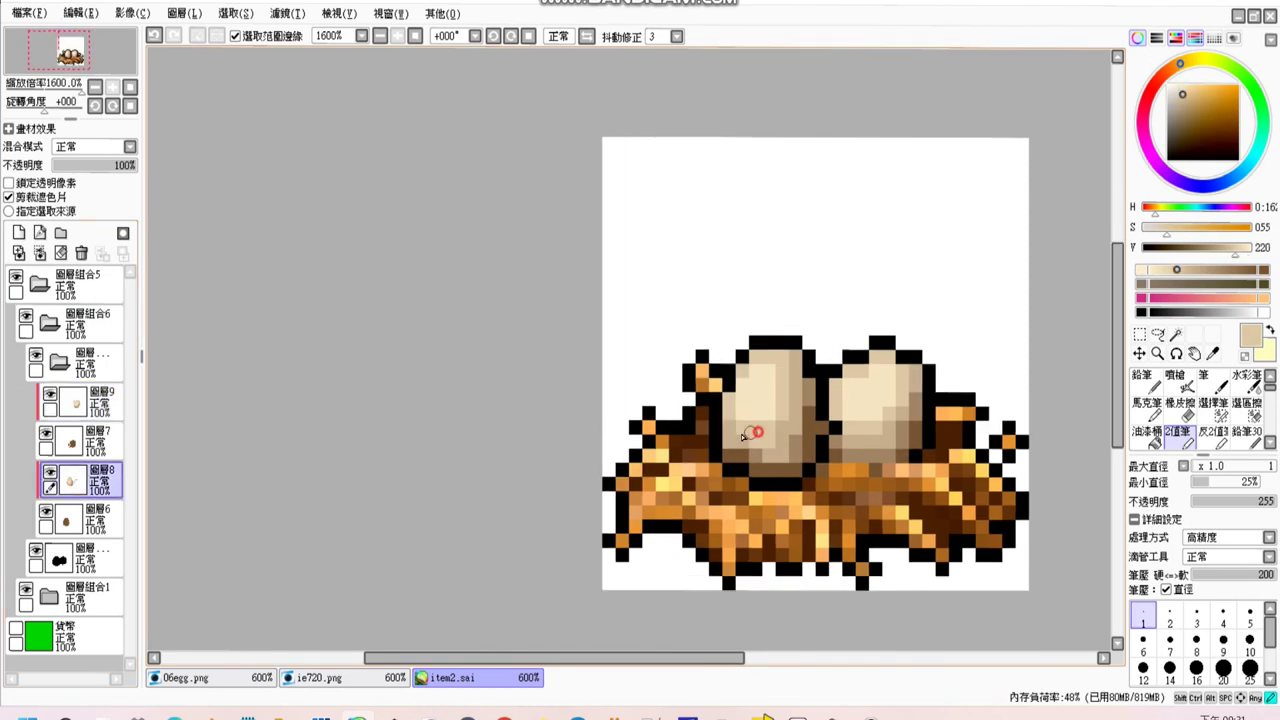
pyautogui.rightClick(756, 461)
pyautogui.moveTo(756, 461); pyautogui.dragTo(663, 461)
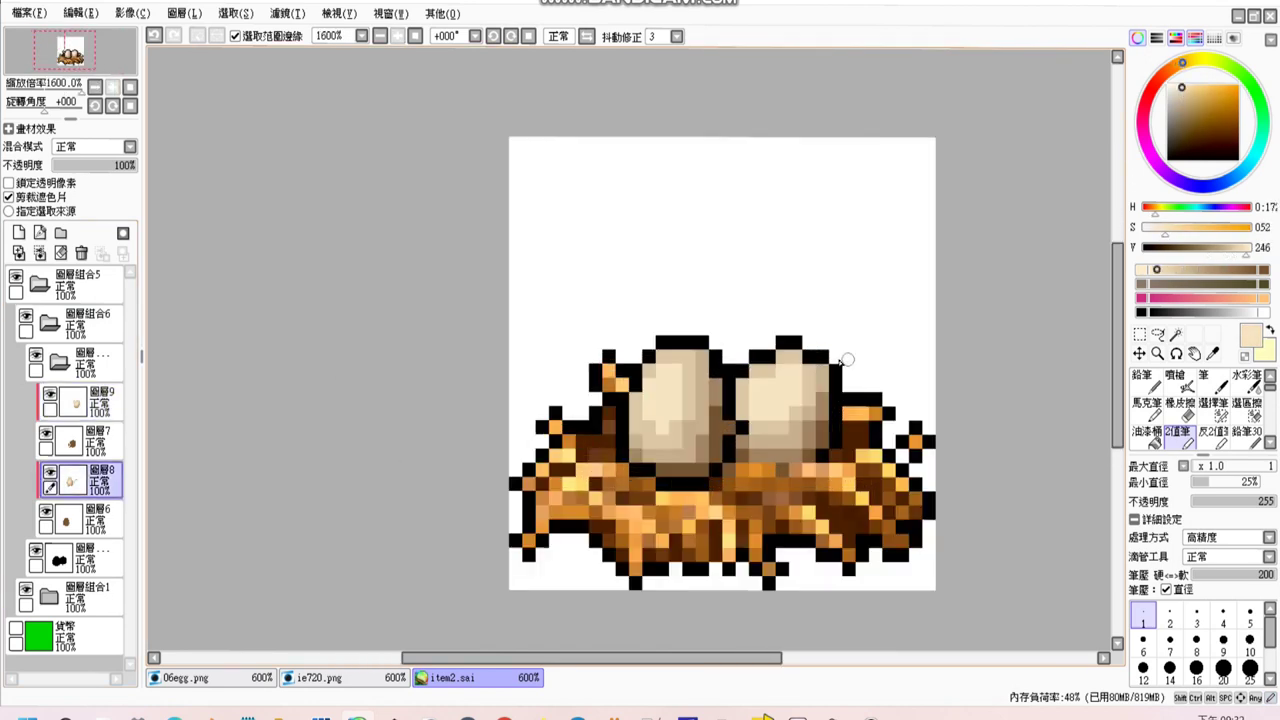
# Add a layer clipped to the egg folder and ready the watercolor brush with a dark brown.
pyautogui.hotkey('ctrl', 'shift', 'n')
pyautogui.moveTo(821, 360); pyautogui.dragTo(808, 317)
pyautogui.rightClick(808, 393)
pyautogui.click(1245, 375)
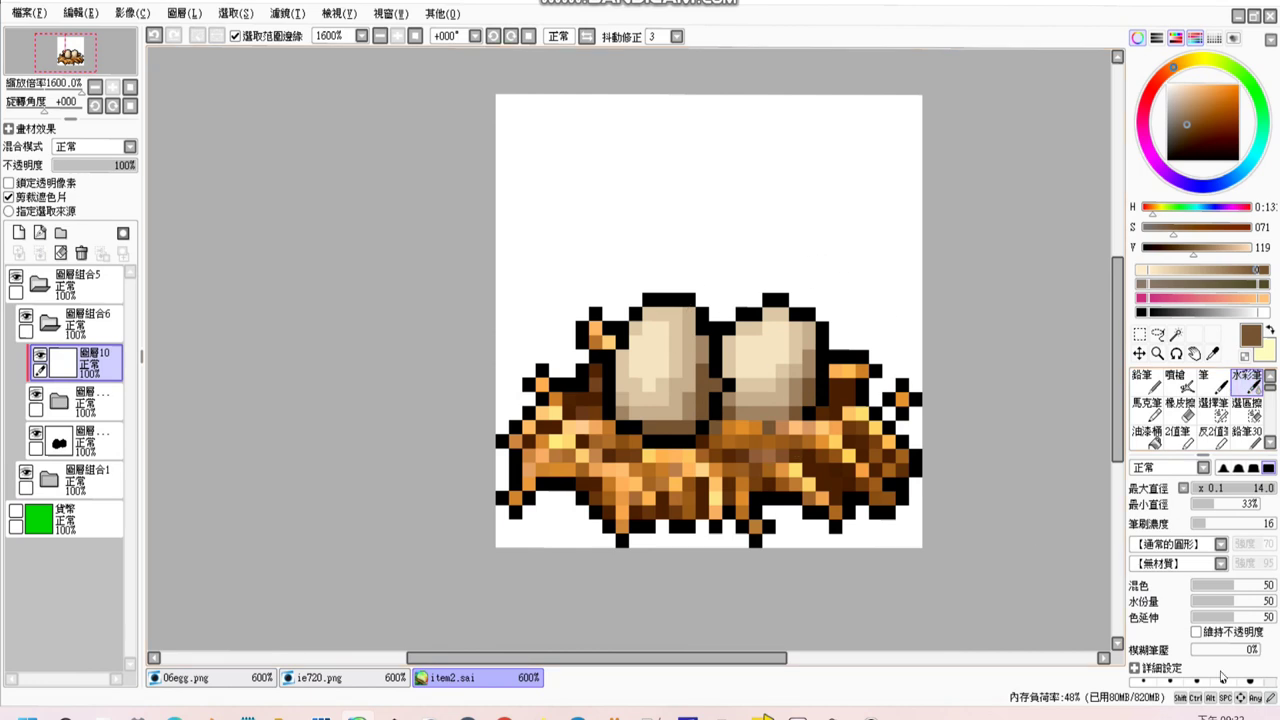
pyautogui.click(1175, 37)
# Blend soft brown shading over both eggs on the clipped layer, using a size 3 watercolor brush and a size 1 pencil.
pyautogui.moveTo(798, 384); pyautogui.dragTo(772, 370)
pyautogui.keyDown('ctrl'); pyautogui.click(772, 370); pyautogui.keyUp('ctrl')
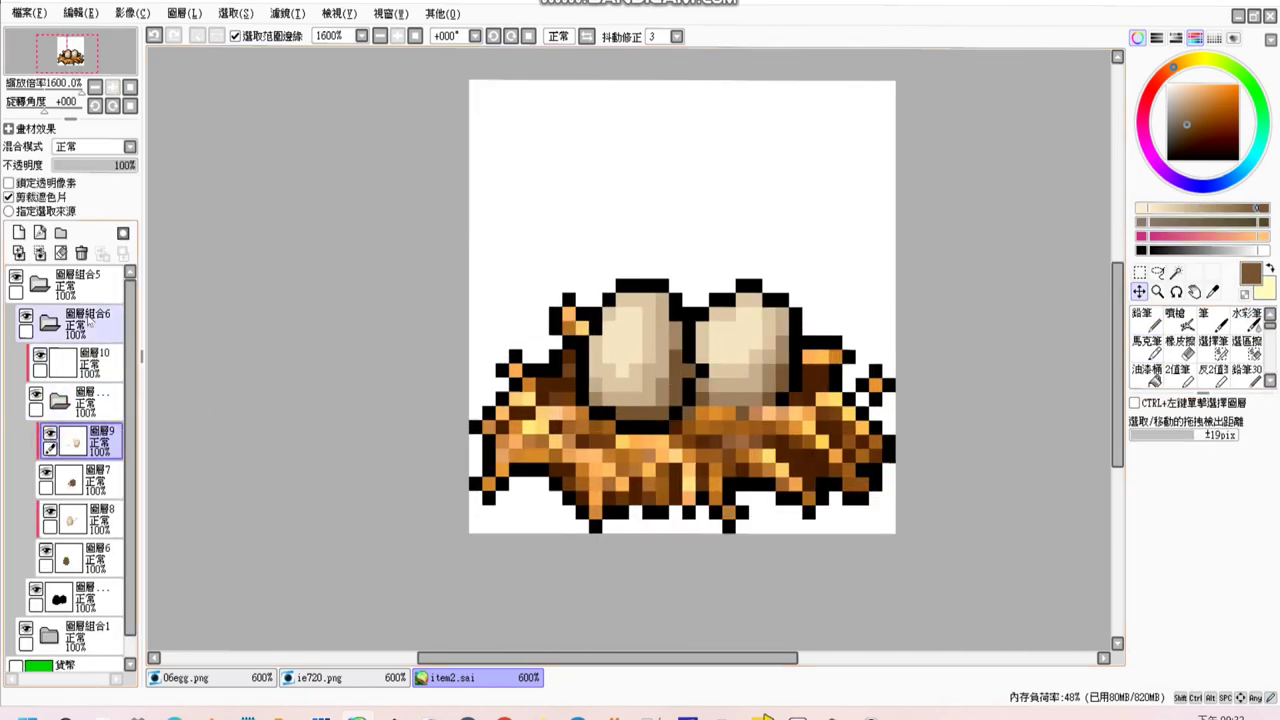
pyautogui.click(90, 362)
pyautogui.press('b')
pyautogui.moveTo(719, 371); pyautogui.dragTo(772, 456)
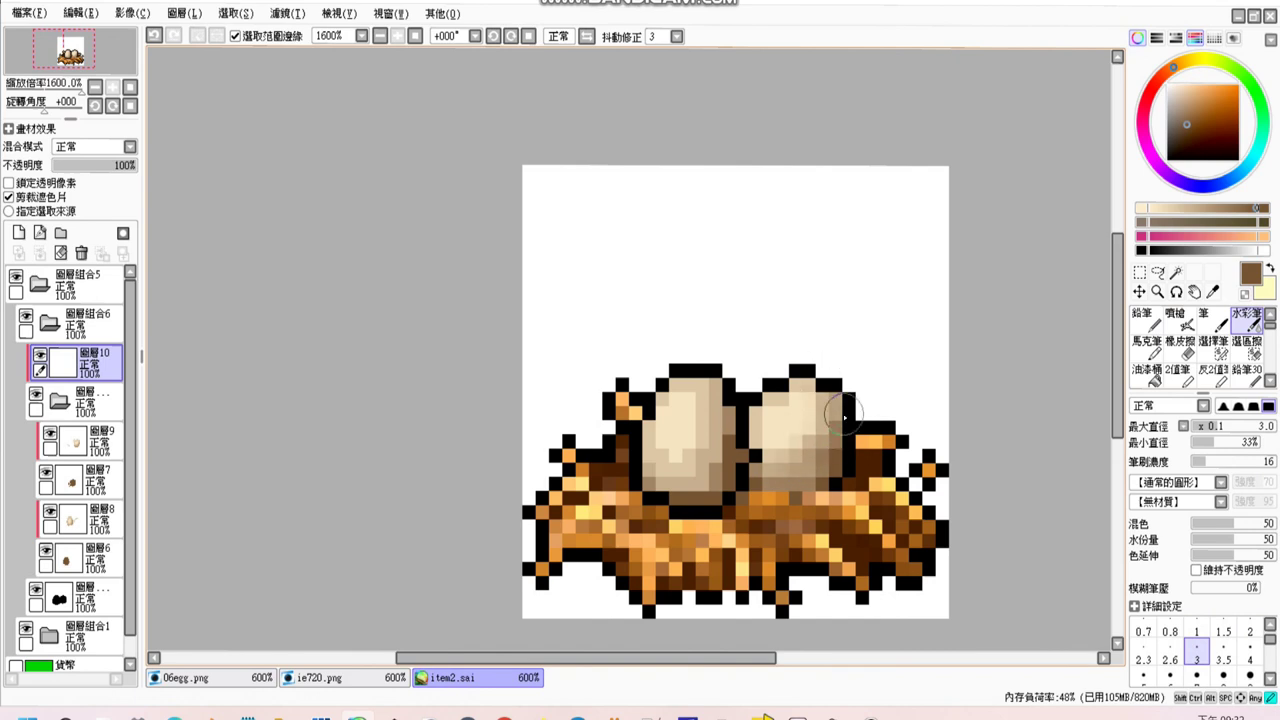
pyautogui.click(1141, 318)
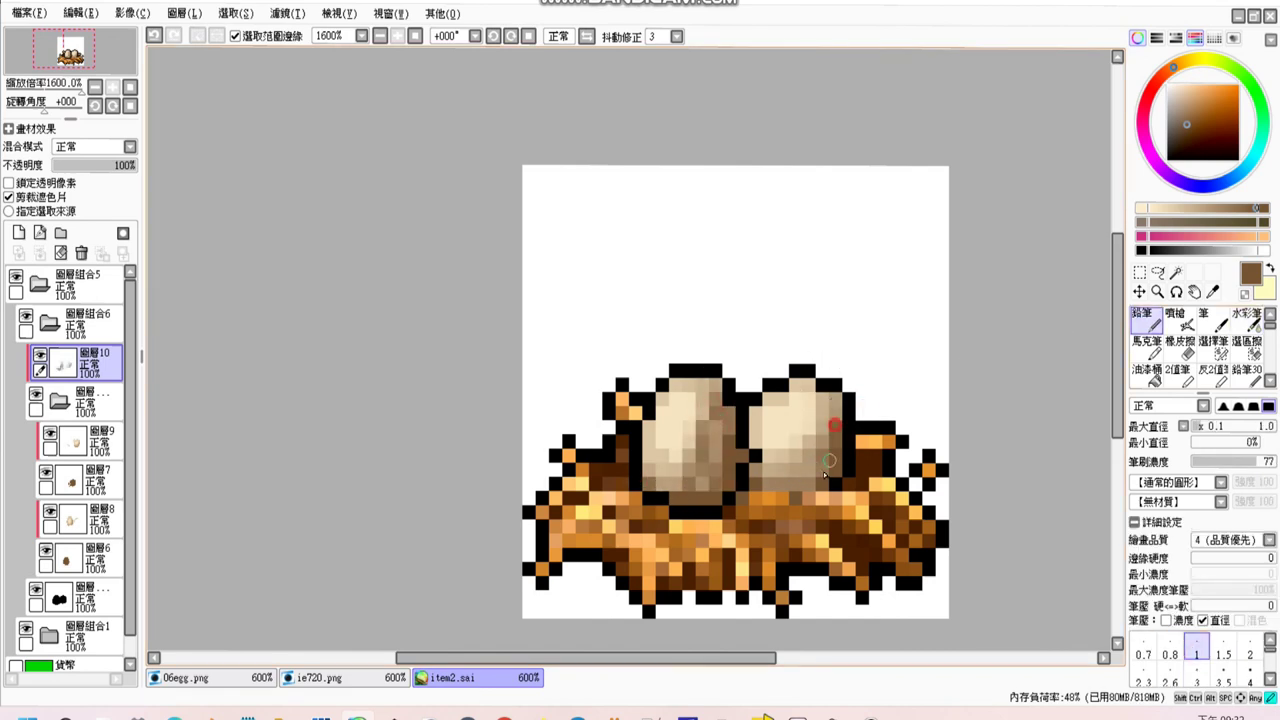
pyautogui.click(1246, 322)
pyautogui.keyDown('alt'); pyautogui.click(672, 409); pyautogui.keyUp('alt')
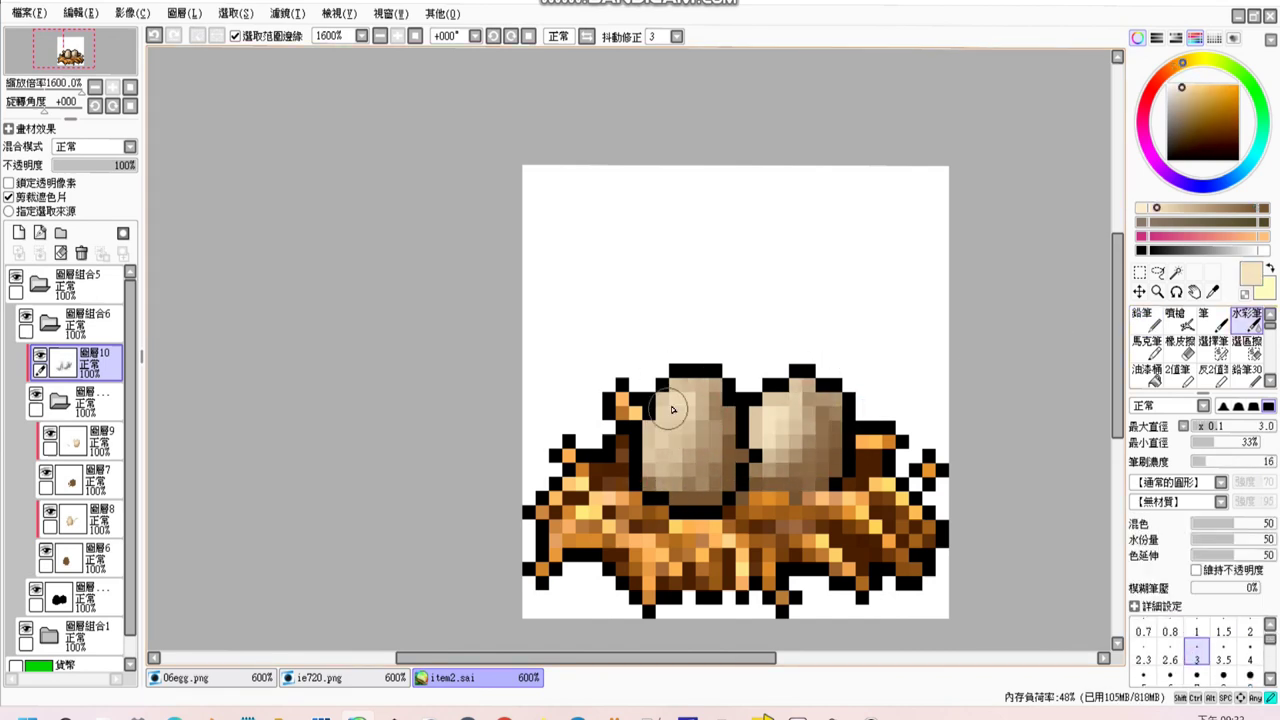
# Add another clipped layer and brighten both eggs with cream highlights using a size 7 airbrush.
pyautogui.hscroll(-1, 803, 458)
pyautogui.hotkey('ctrl', 'shift', 'n')
pyautogui.click(1141, 318)
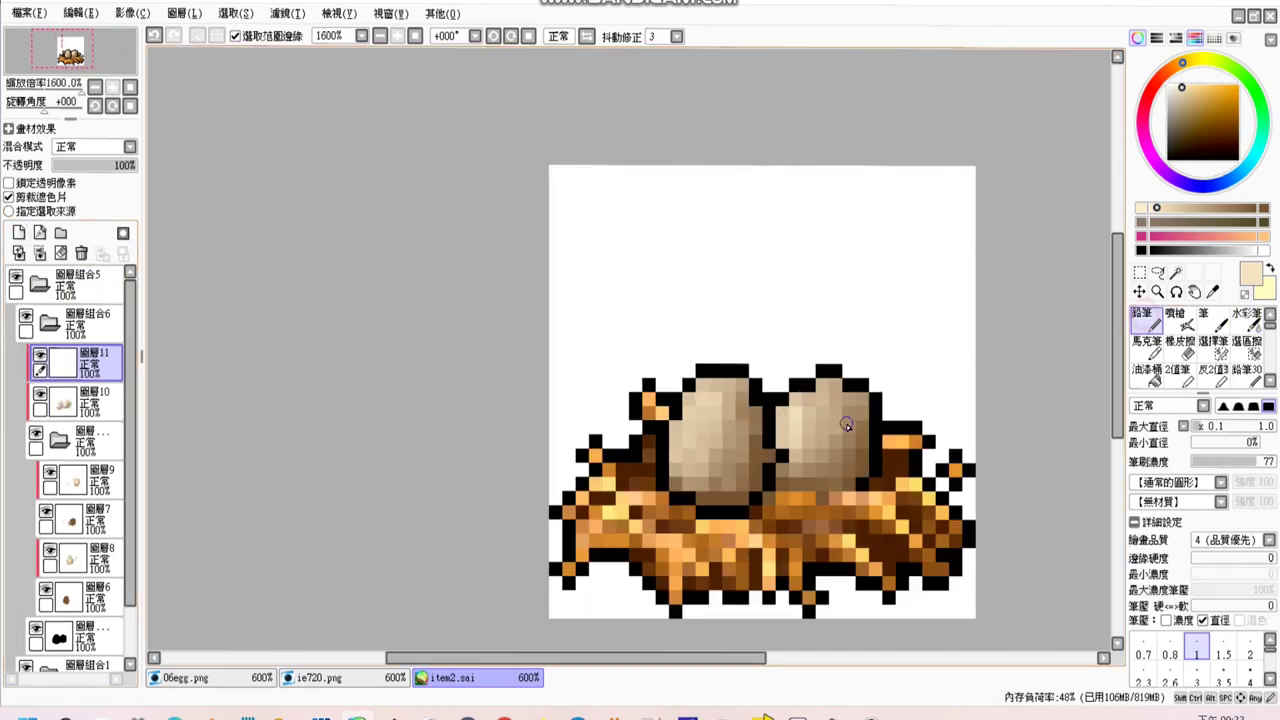
pyautogui.click(1176, 37)
pyautogui.scroll(-1, 594, 353)
pyautogui.scroll(1, 594, 353)
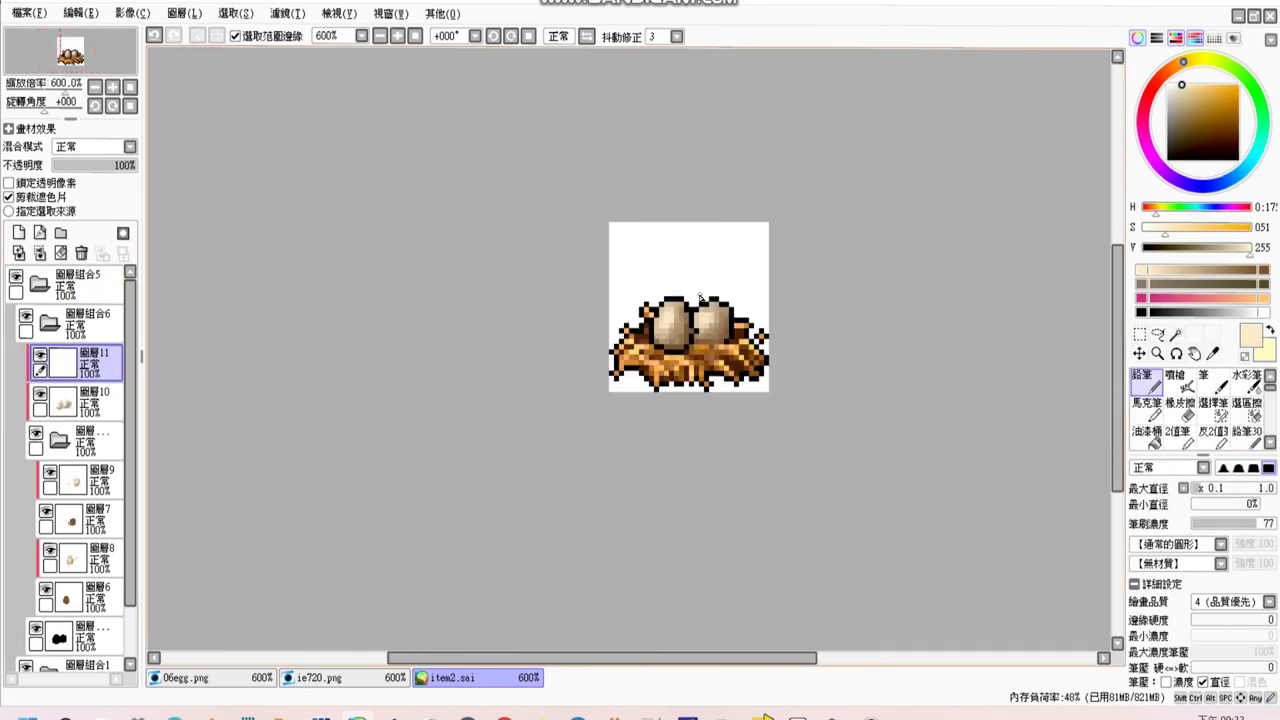
pyautogui.click(180, 677)
pyautogui.click(452, 678)
pyautogui.press('v')
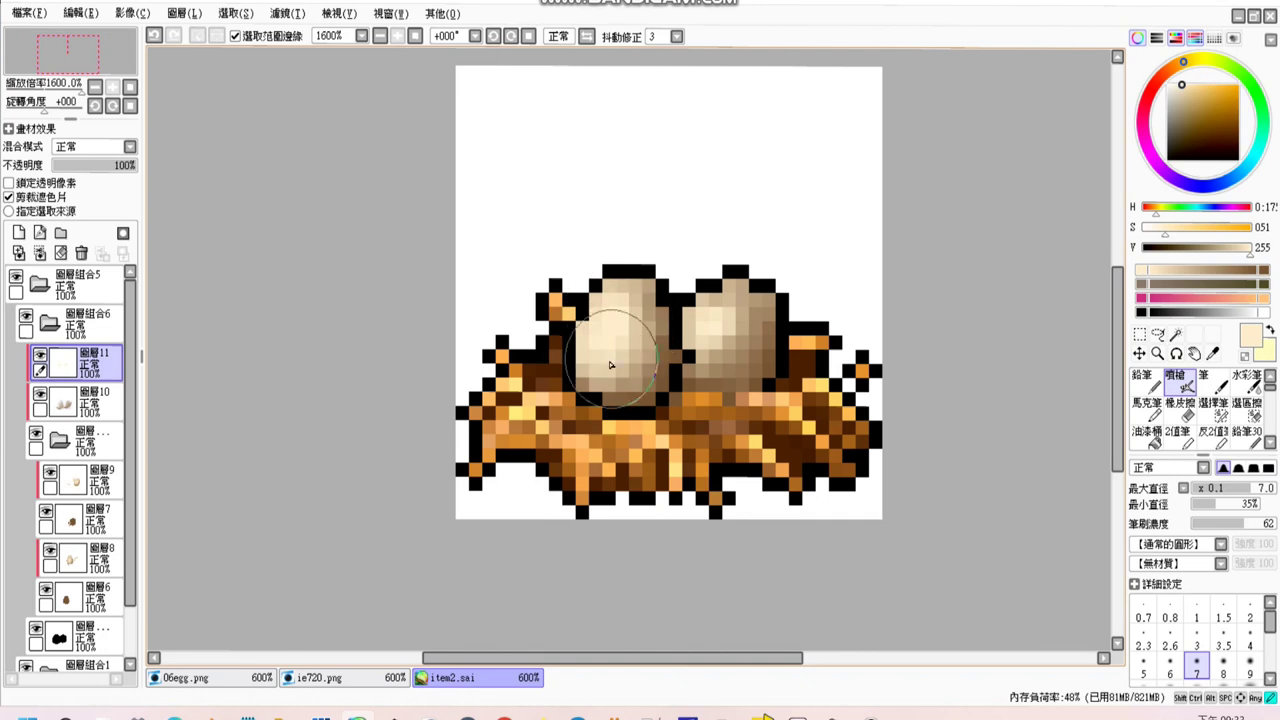
pyautogui.scroll(-5, 843, 214)
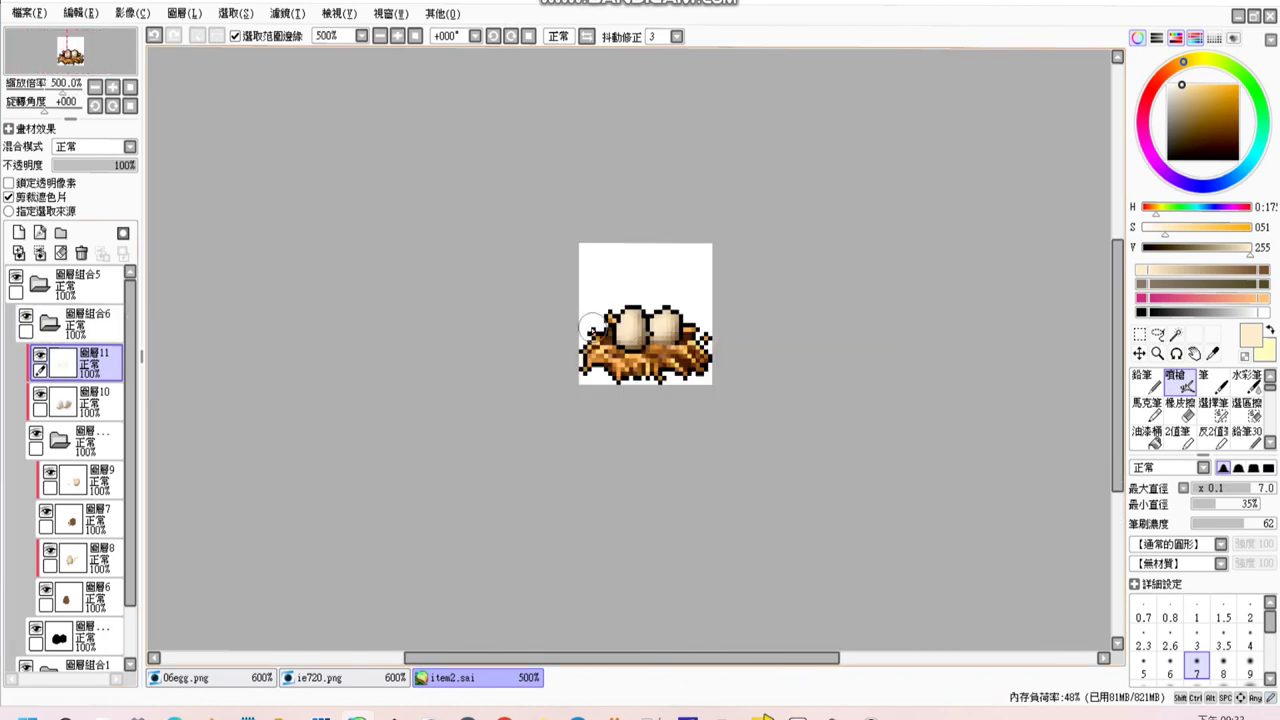
# Add a new layer on top and paint light green horizontal stripes across both eggs with the one-pixel binary pen.
pyautogui.click(18, 232)
pyautogui.scroll(5, 600, 290)
pyautogui.press('b')
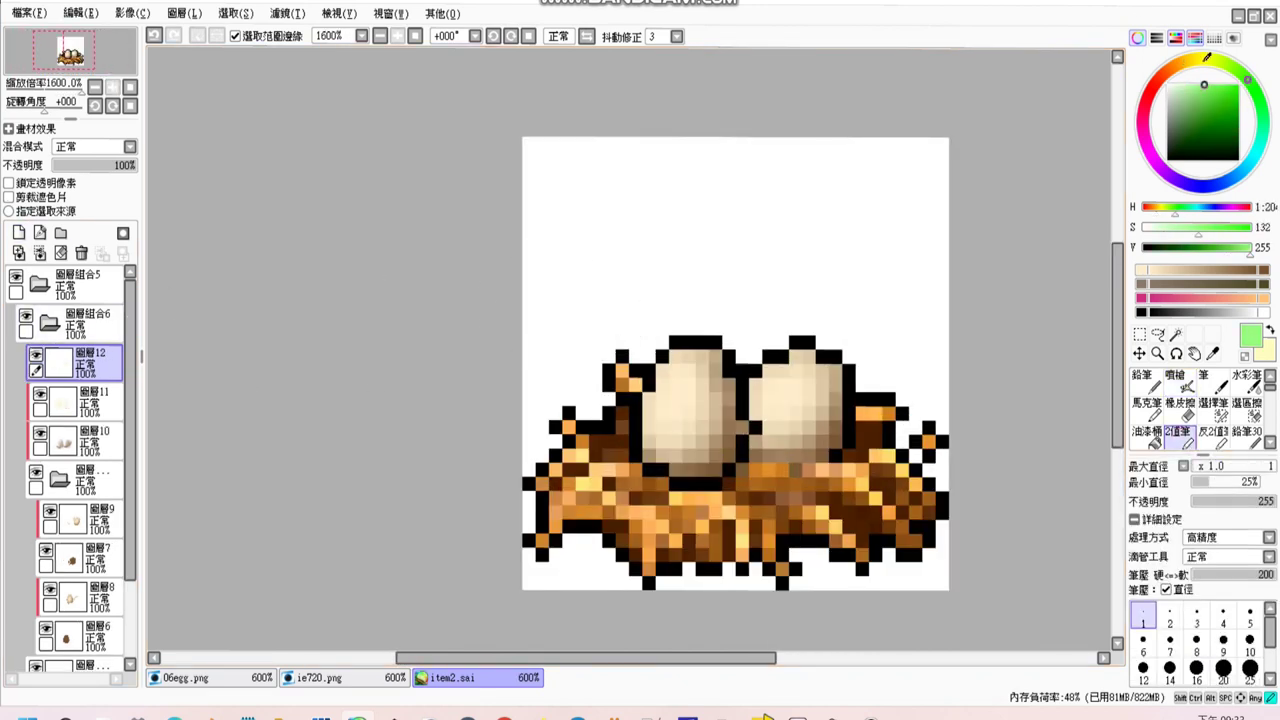
pyautogui.keyDown('alt'); pyautogui.click(682, 430); pyautogui.keyUp('alt')
pyautogui.moveTo(682, 430); pyautogui.dragTo(762, 388)
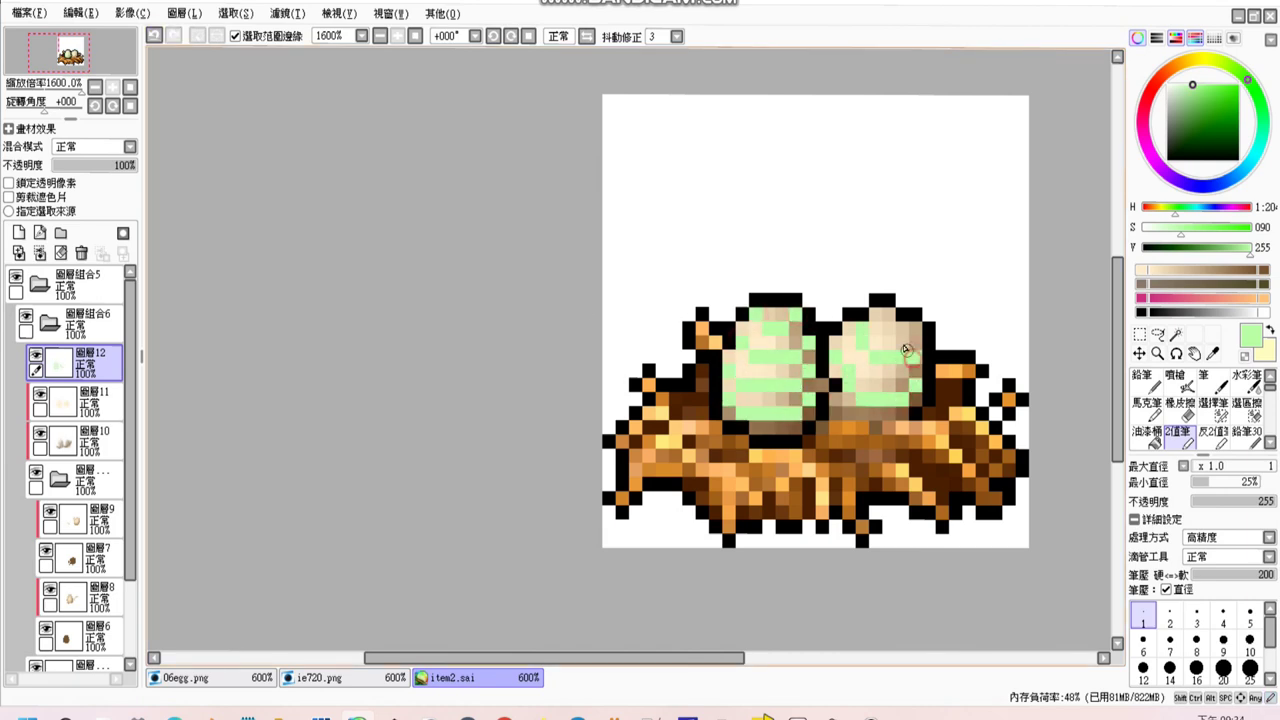
# Set the green stripe layer's blend mode to Multiply (色彩增值).
pyautogui.click(90, 146)
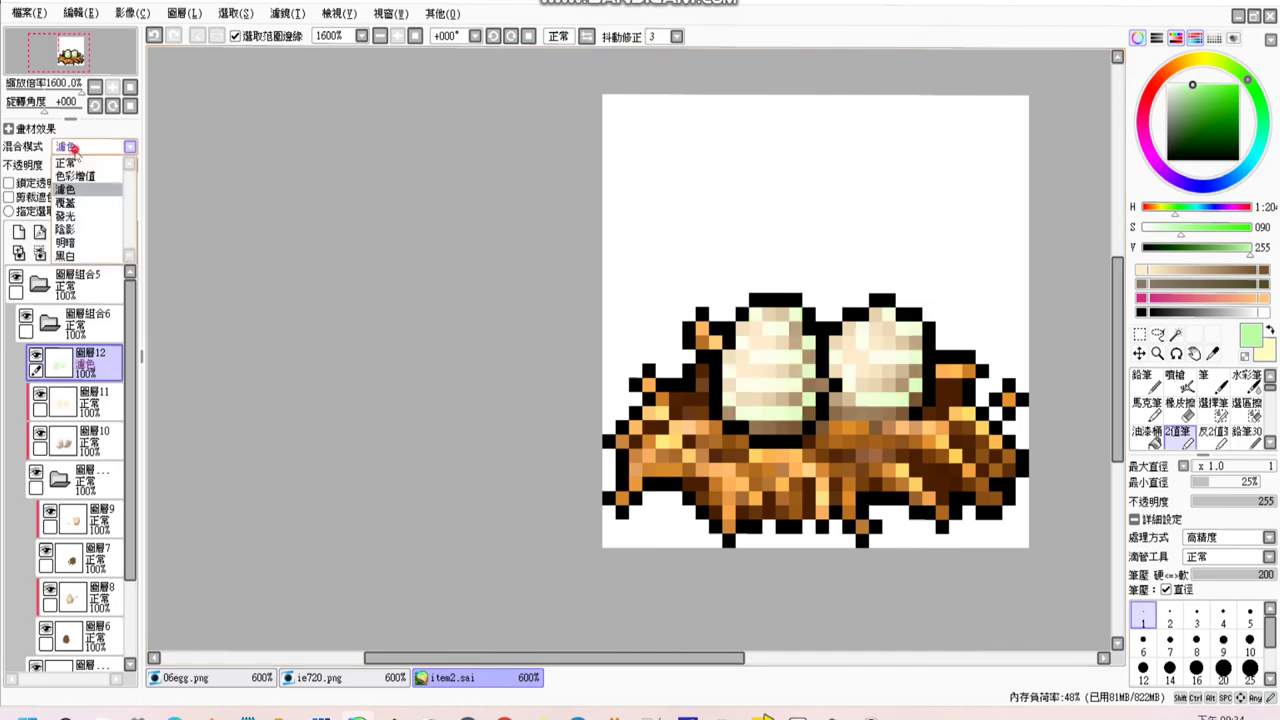
pyautogui.click(75, 176)
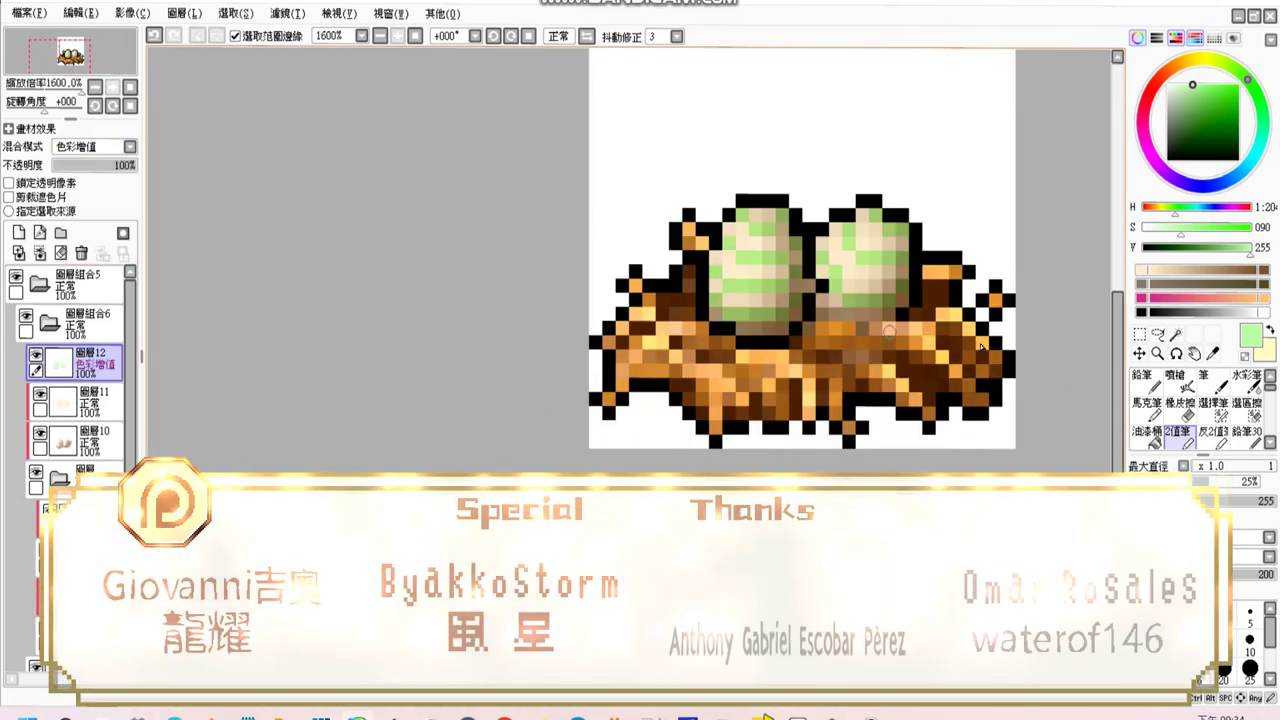
pyautogui.scroll(3, 950, 335)
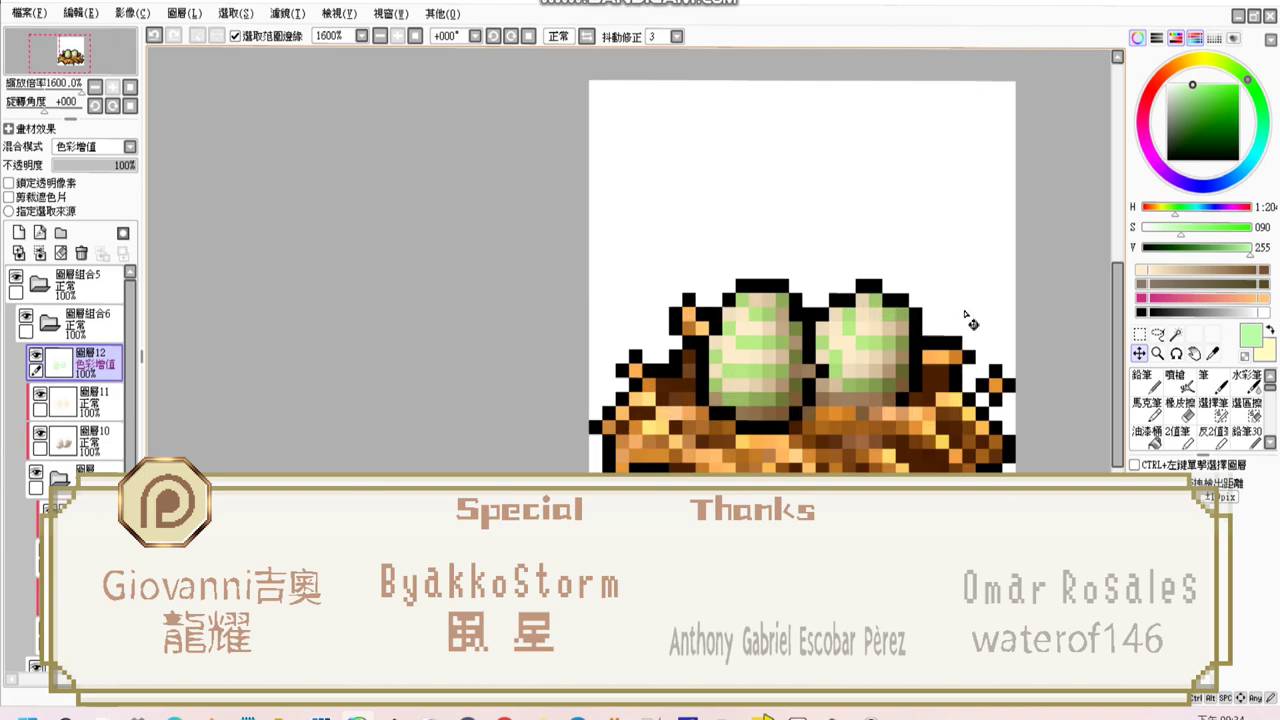
pyautogui.click(288, 14)
pyautogui.click(300, 37)
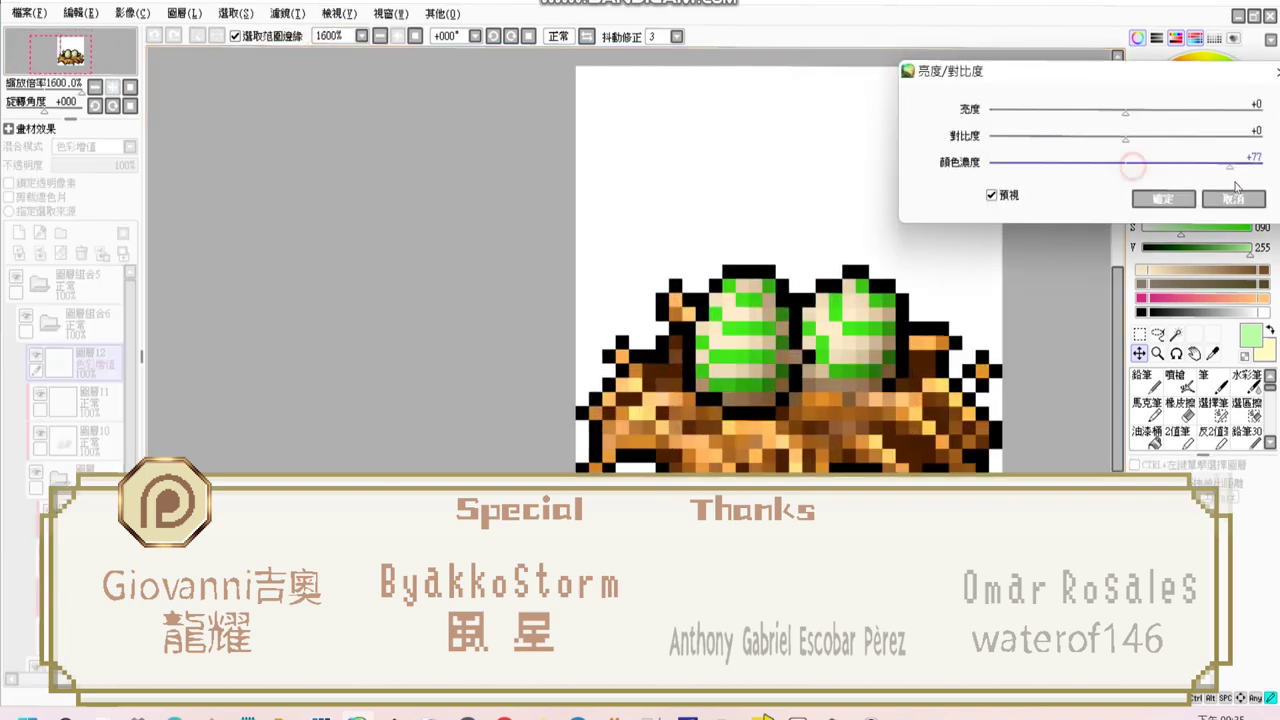
pyautogui.click(1233, 198)
# Adjust the stripe layer's Hue/Saturation (色相/飽和度) to saturation -86 and lightness -12.
pyautogui.click(288, 14)
pyautogui.click(300, 26)
pyautogui.click(1004, 145)
pyautogui.click(1096, 171)
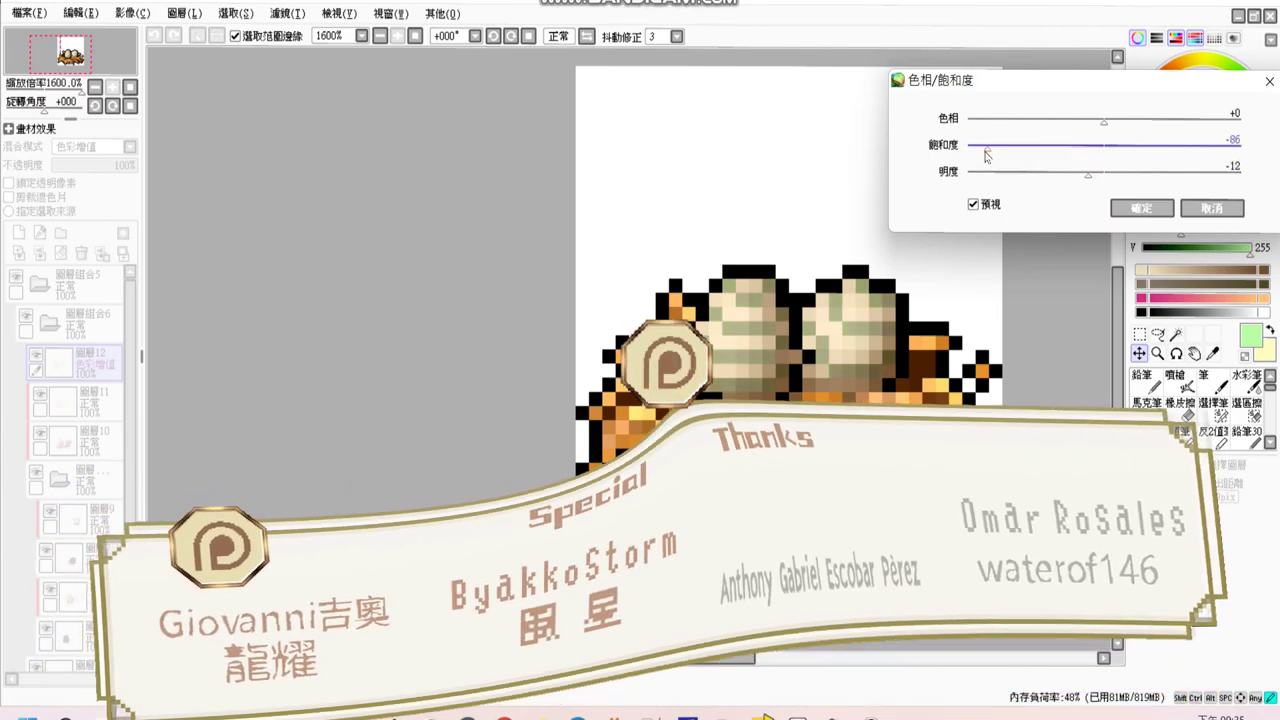